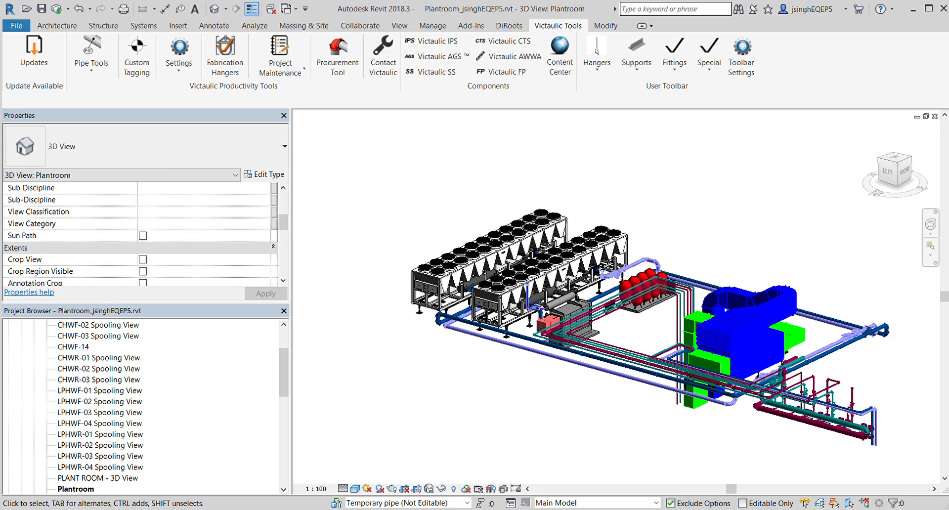
Examine the plant room model, focusing on the chillers, the blue and lilac pipe runs, and the equipment they connect to
scroll(670, 383, up, 2)
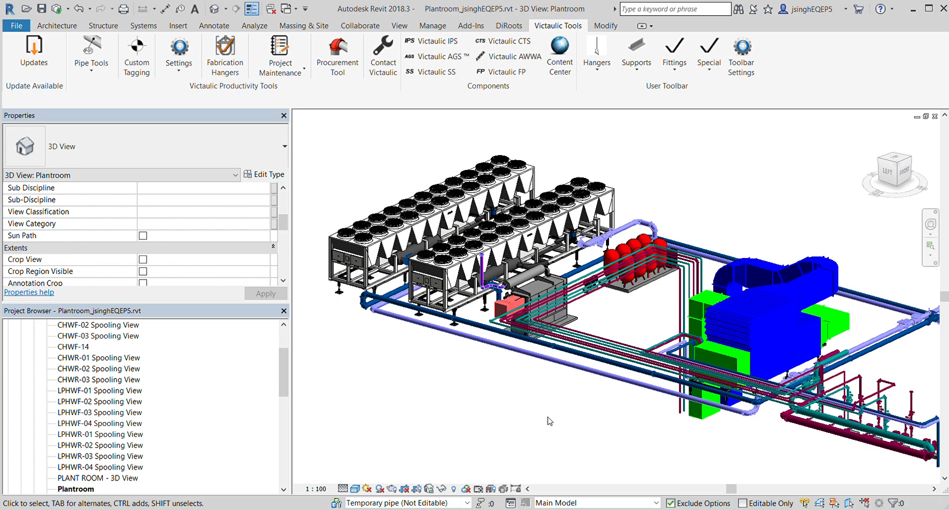
scroll(735, 324, down, 3)
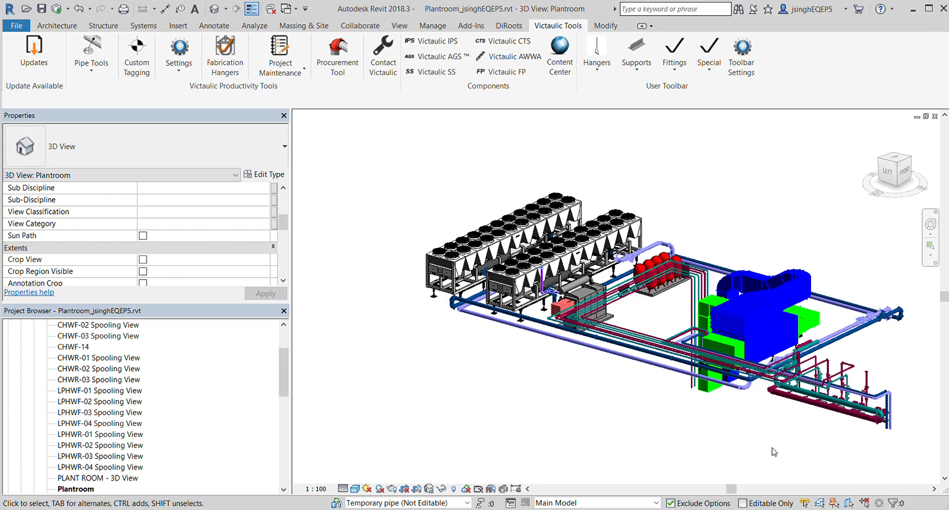
scroll(598, 279, up, 5)
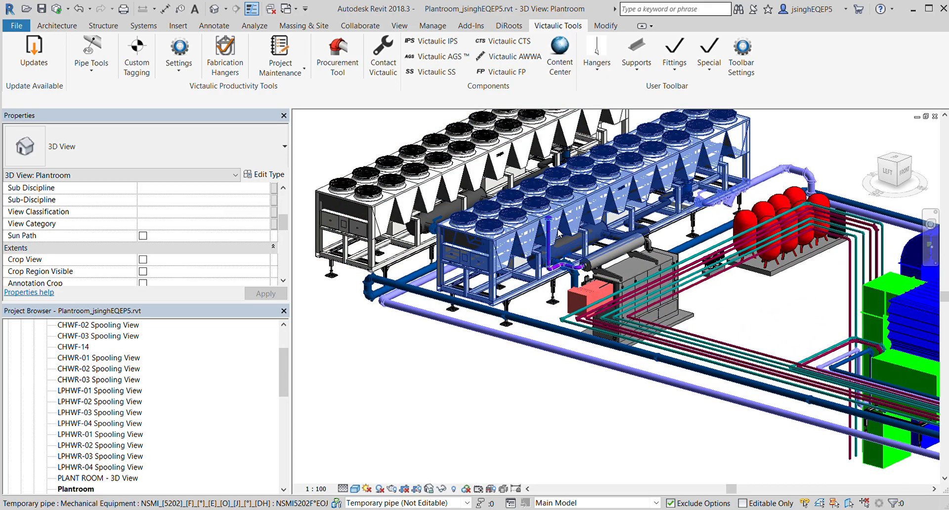
scroll(596, 265, down, 2)
scroll(794, 374, up, 2)
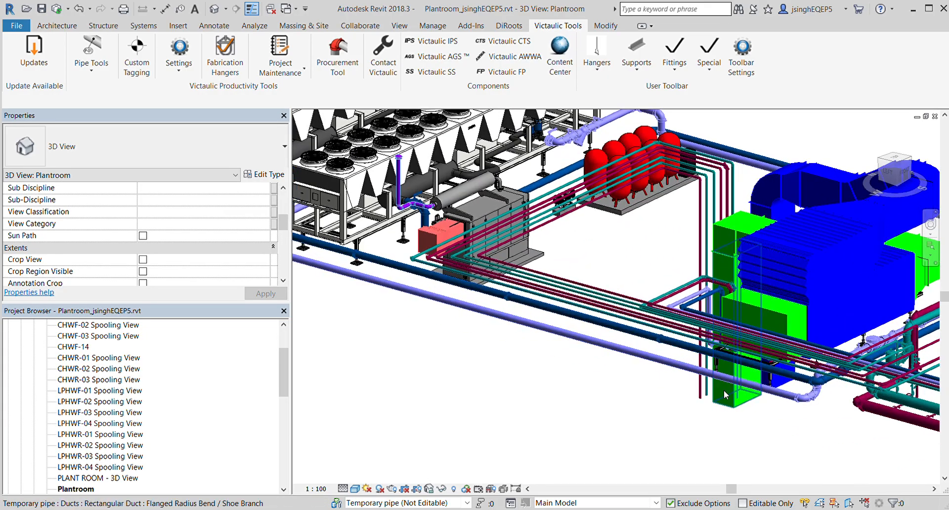
scroll(712, 375, down, 2)
scroll(537, 358, up, 3)
middle_drag(564, 364, 721, 406)
scroll(365, 247, up, 3)
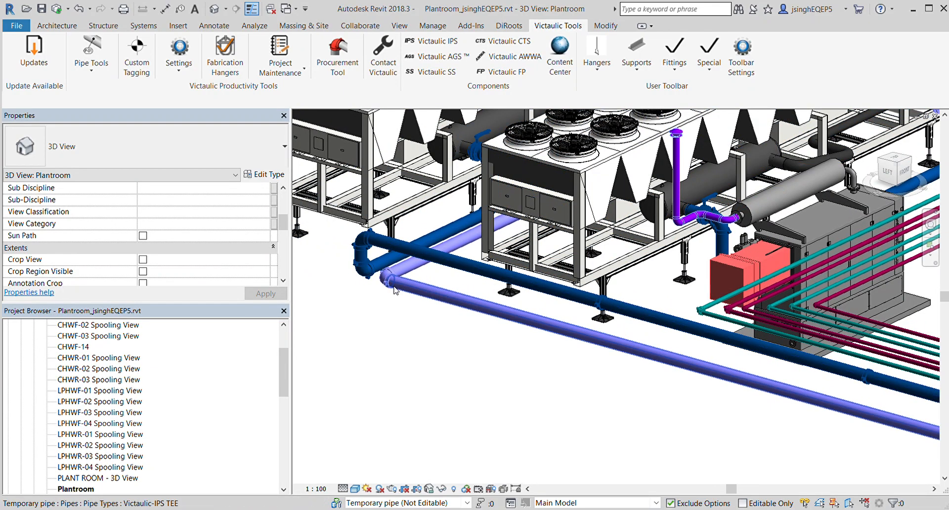
scroll(543, 360, down, 5)
scroll(543, 360, down, 1)
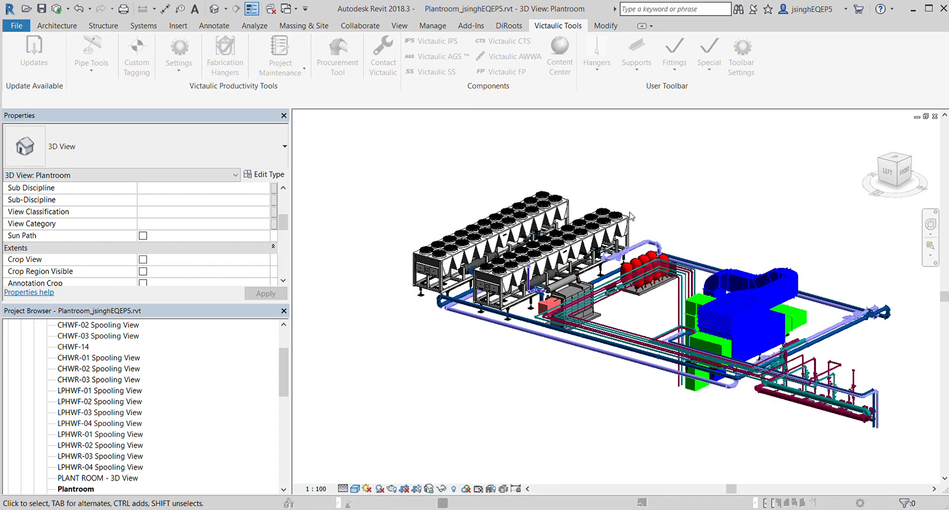
scroll(489, 311, up, 2)
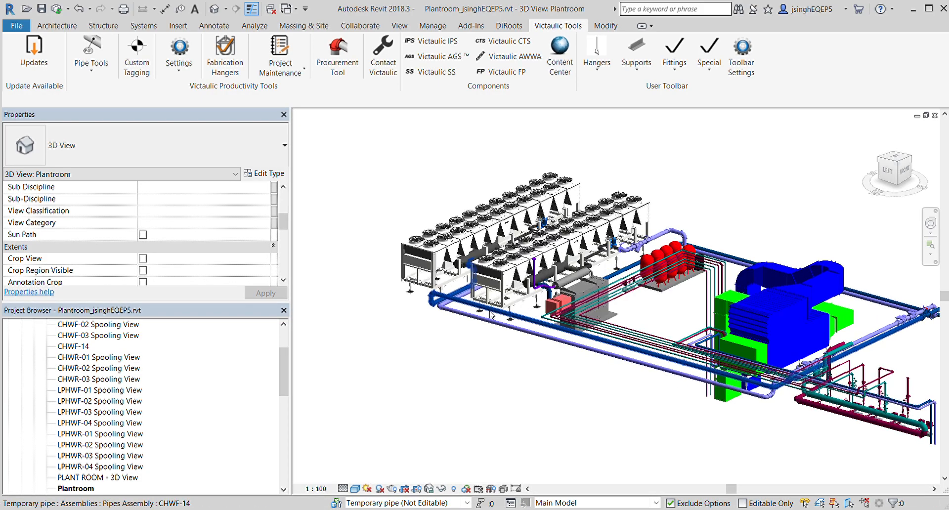
scroll(549, 342, down, 2)
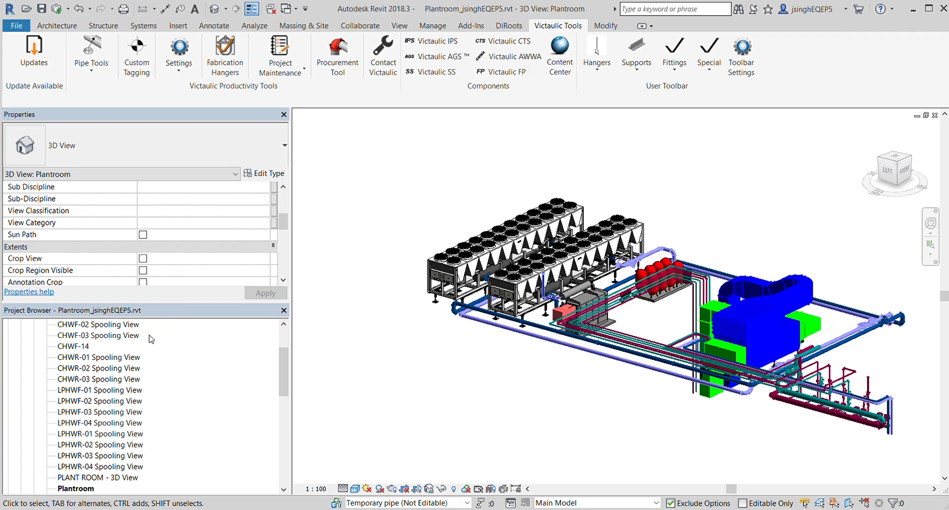
Open the CHWF-14 3D view and bring the outer end of its green pipe run into close-up
click(84, 346)
double_click(84, 346)
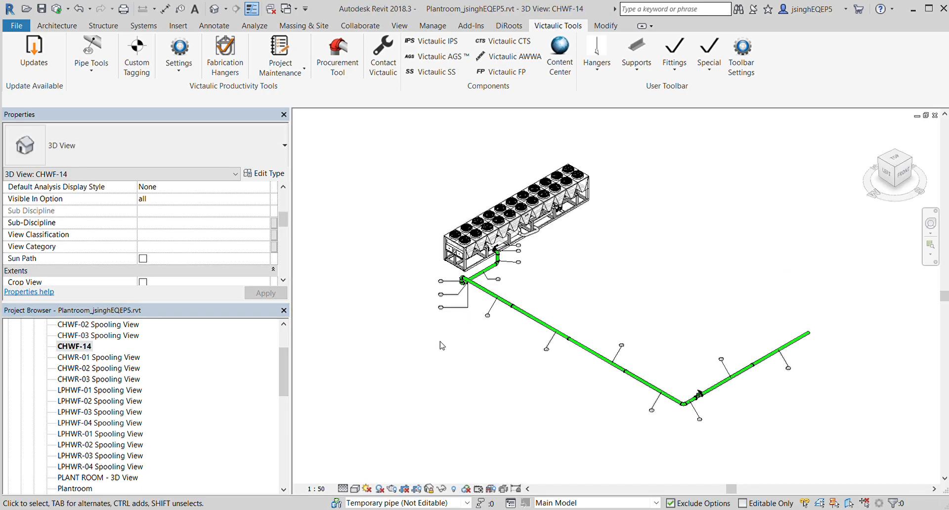
middle_drag(630, 307, 613, 221)
scroll(617, 266, down, 2)
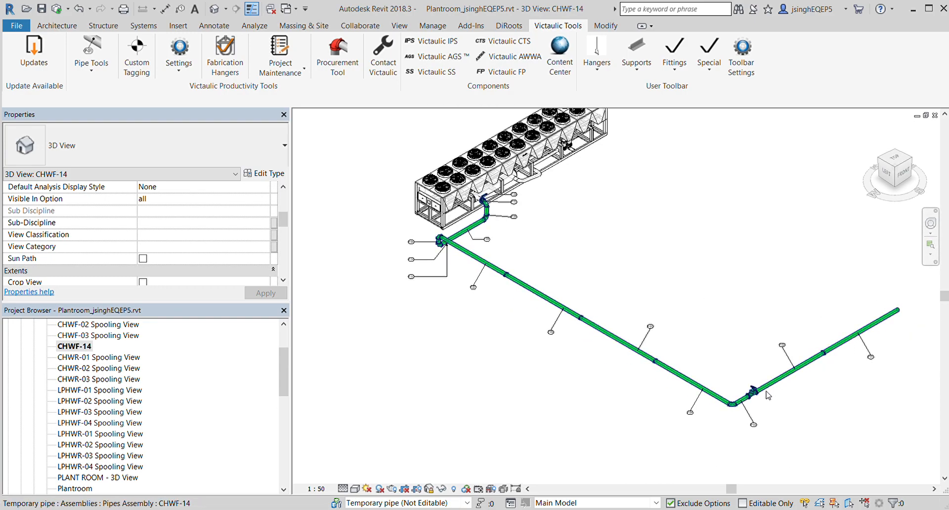
scroll(469, 202, up, 2)
scroll(469, 202, down, 5)
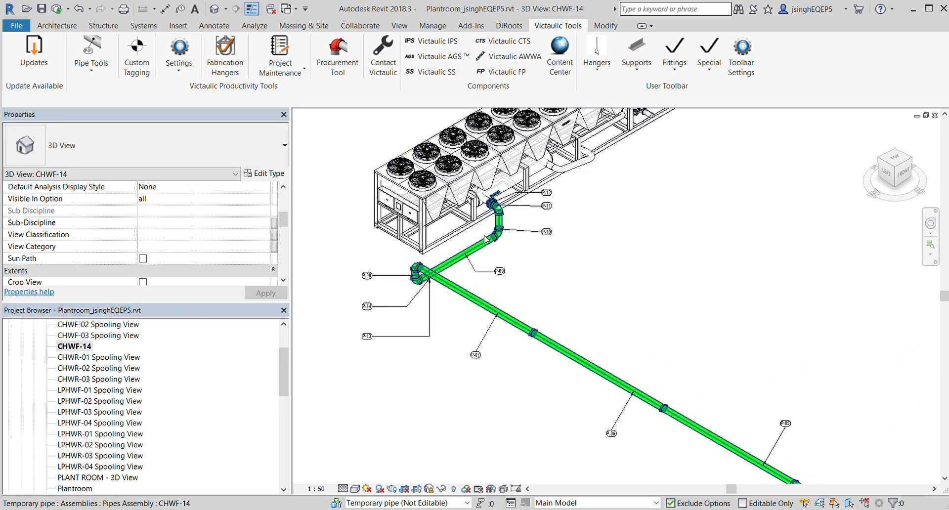
middle_drag(790, 299, 695, 281)
scroll(745, 341, up, 6)
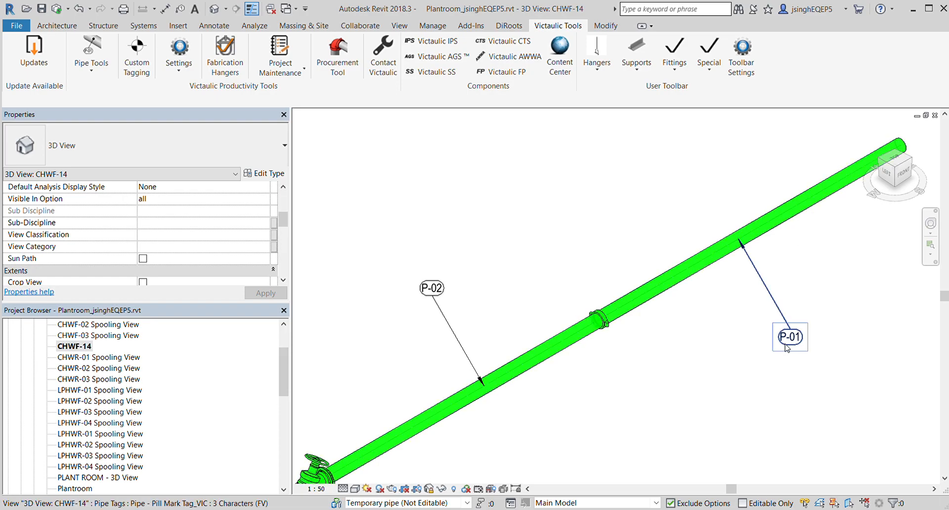
Examine the pipe tags along the green CHWF-14 run from P-01 back to the chiller connection
scroll(785, 345, down, 3)
scroll(568, 312, down, 4)
scroll(506, 448, up, 3)
scroll(523, 359, up, 3)
middle_drag(460, 342, 795, 469)
scroll(810, 472, down, 2)
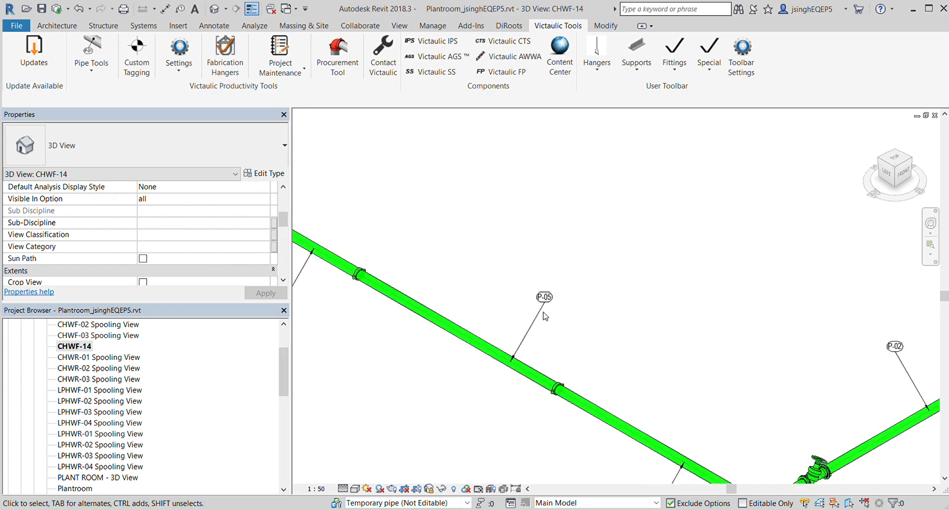
middle_drag(538, 280, 828, 420)
scroll(747, 384, down, 3)
scroll(579, 264, up, 4)
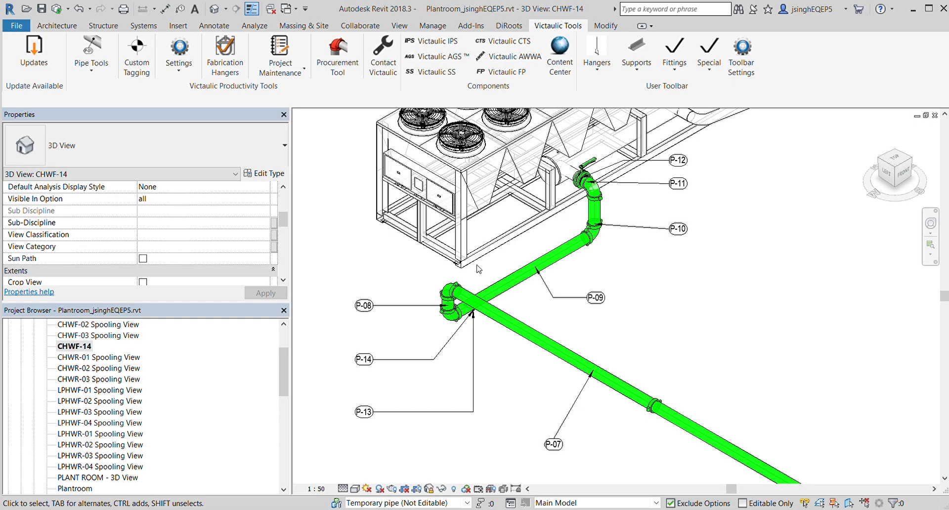
Inspect pipes P-01 and P-02 and the coupling between them, then review the whole CHWF-14 run
scroll(479, 268, down, 5)
scroll(830, 351, up, 4)
scroll(830, 349, up, 2)
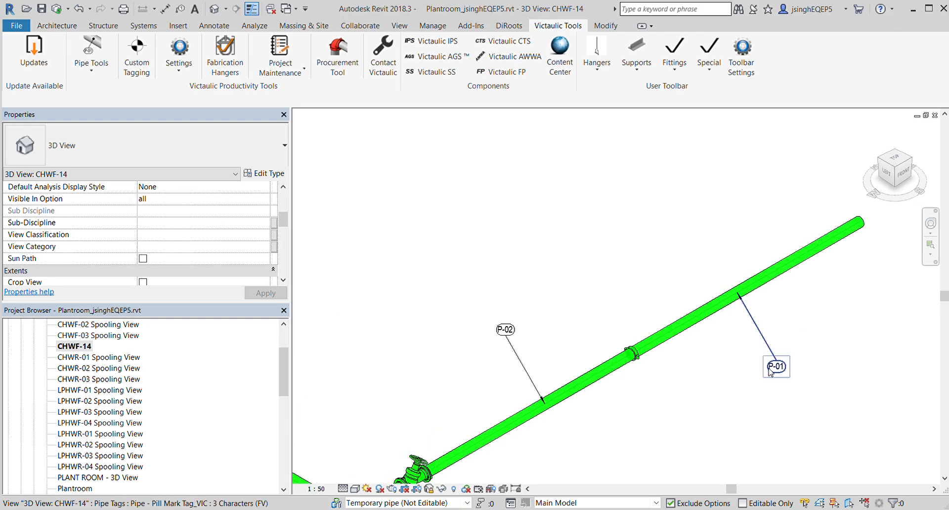
scroll(689, 373, down, 3)
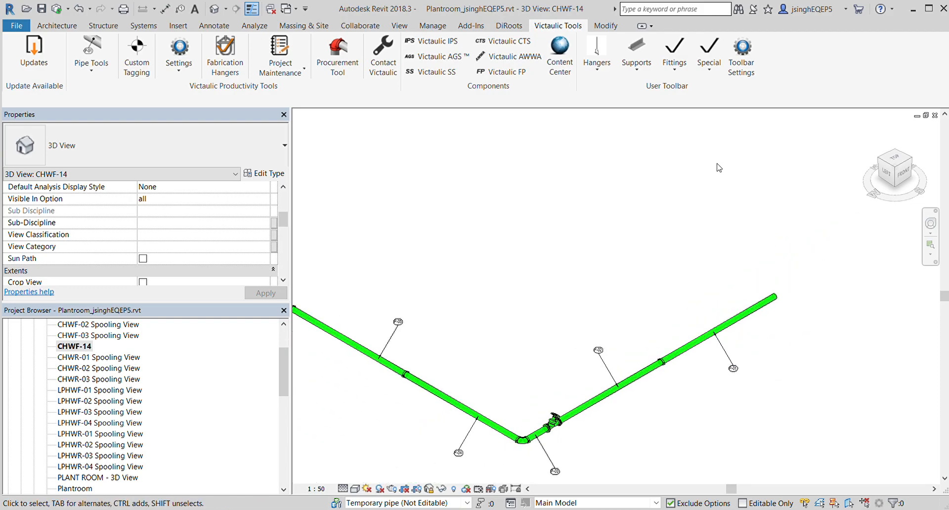
scroll(749, 375, up, 4)
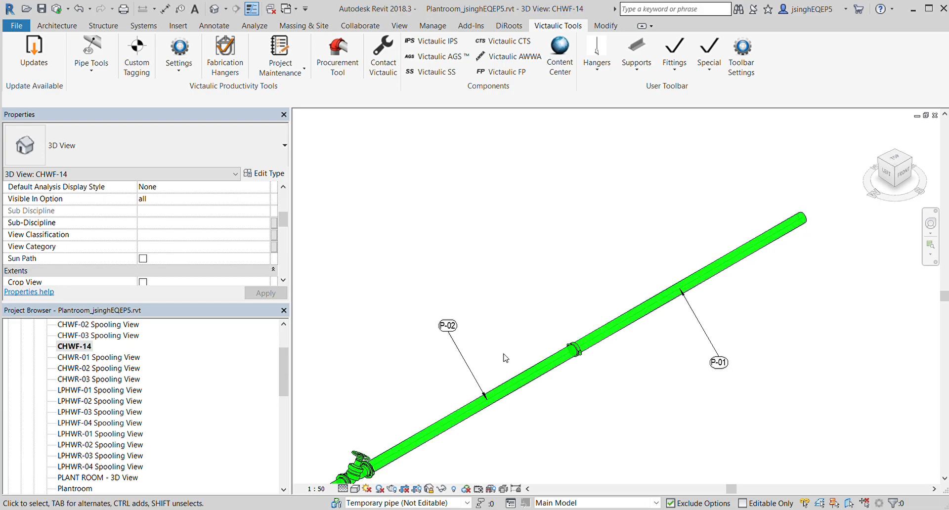
scroll(434, 357, down, 1)
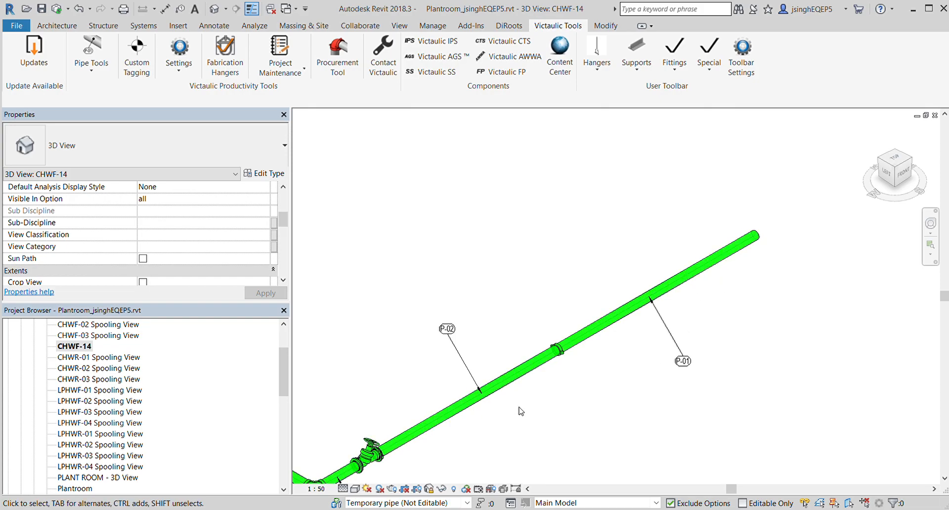
scroll(519, 411, down, 1)
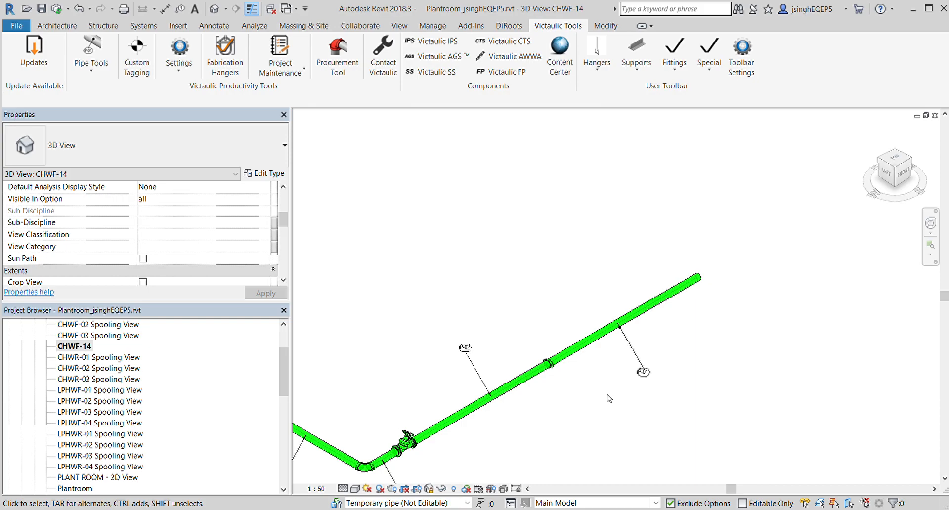
scroll(617, 390, down, 4)
middle_drag(490, 297, 578, 349)
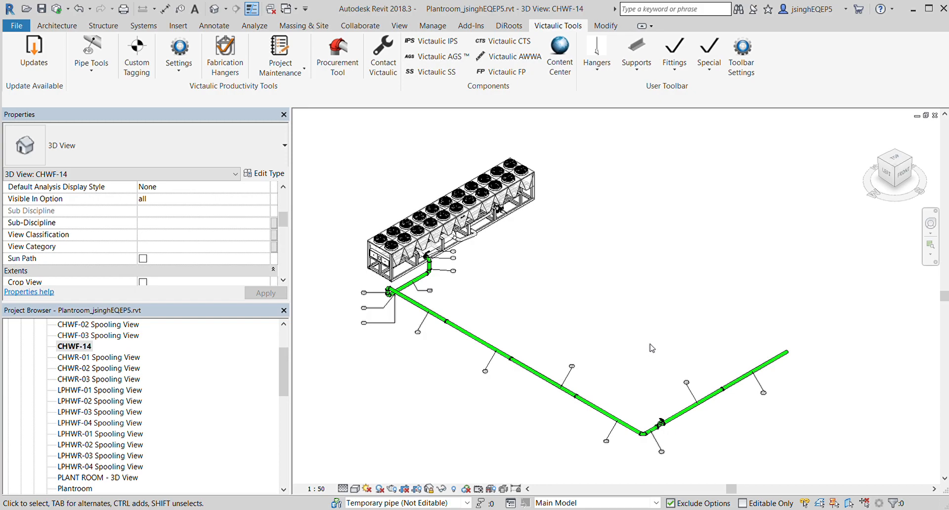
Return to the Plantroom 3D view and identify the CHWF-14 assembly and the lilac pipe running beside it by selecting each
key(ctrl+Tab)
scroll(426, 306, up, 5)
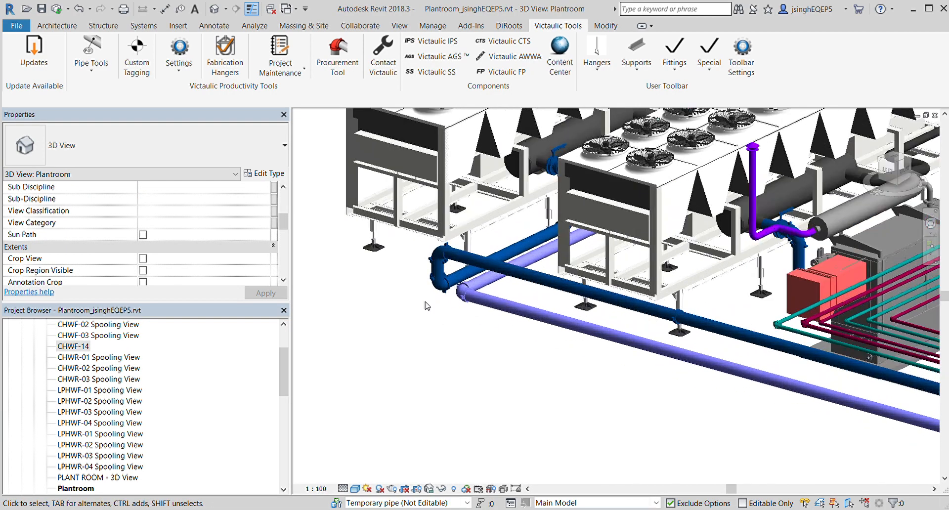
click(456, 263)
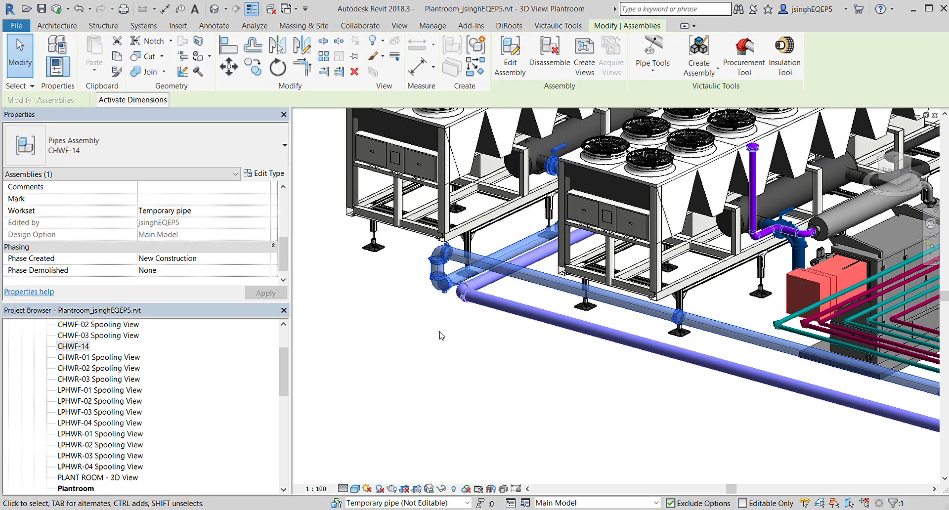
scroll(464, 364, down, 2)
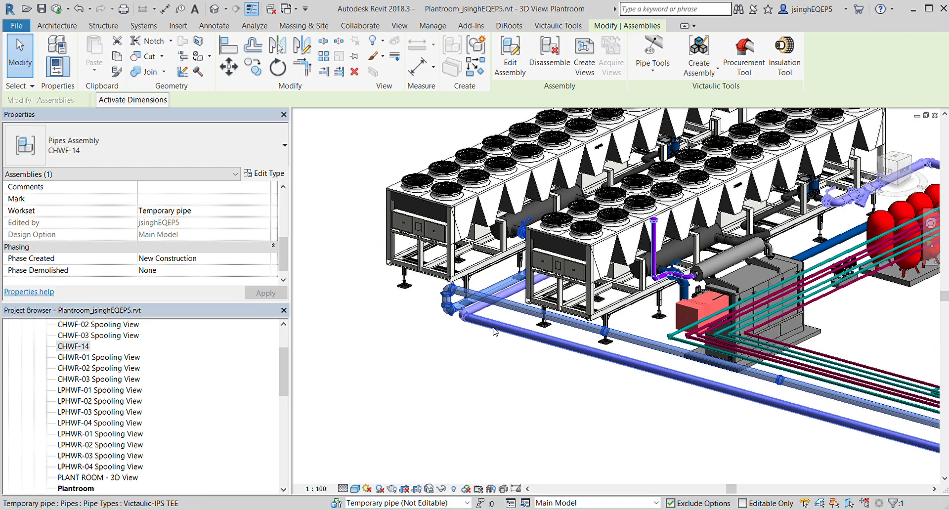
click(494, 331)
scroll(509, 405, down, 3)
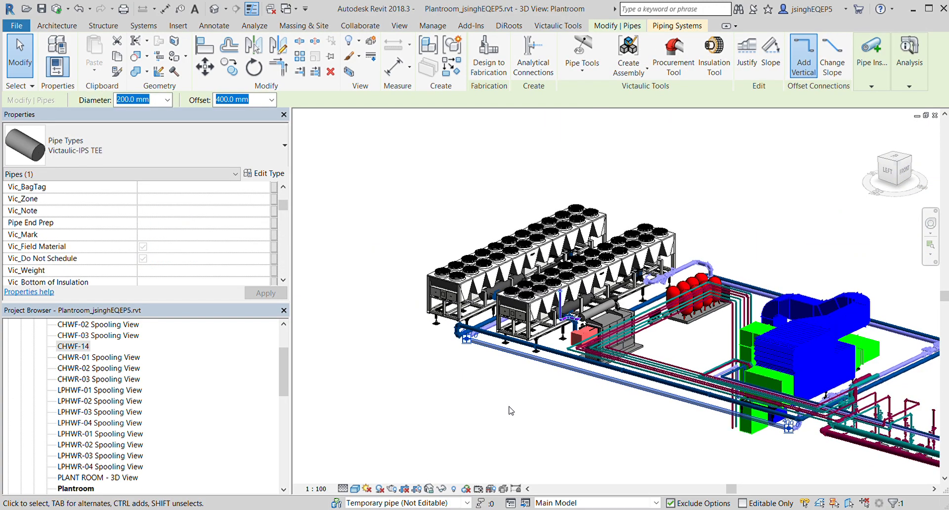
In the CHWF-14 view, reveal hidden elements and unhide the entire connected pipe network running alongside the CHWF-14 assembly
double_click(83, 351)
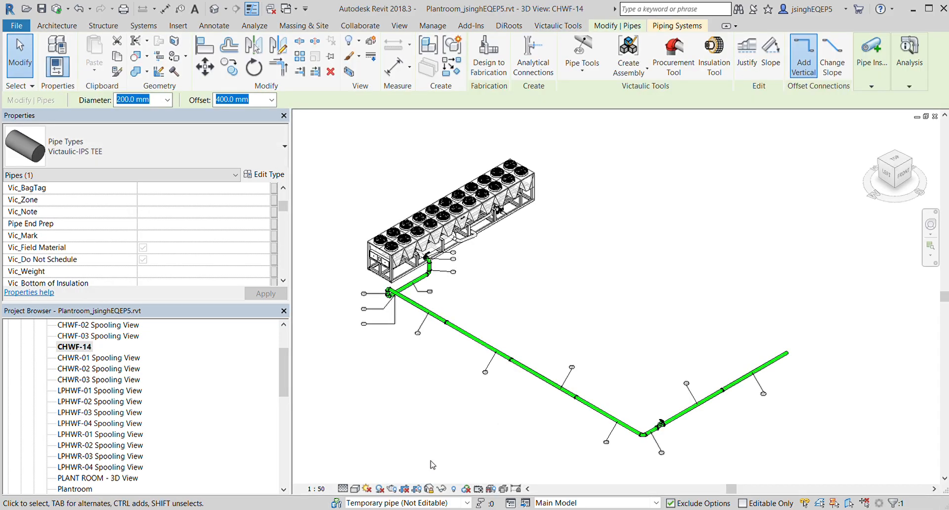
click(454, 489)
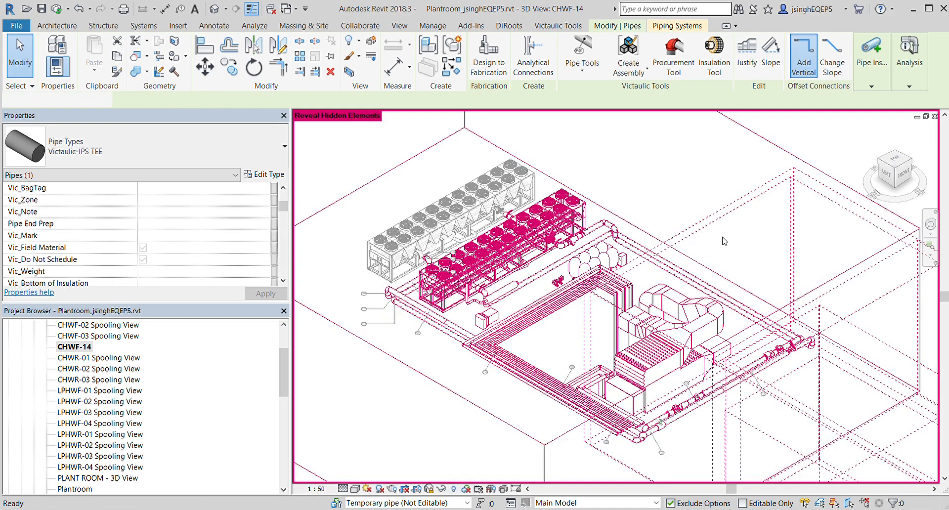
scroll(433, 309, up, 5)
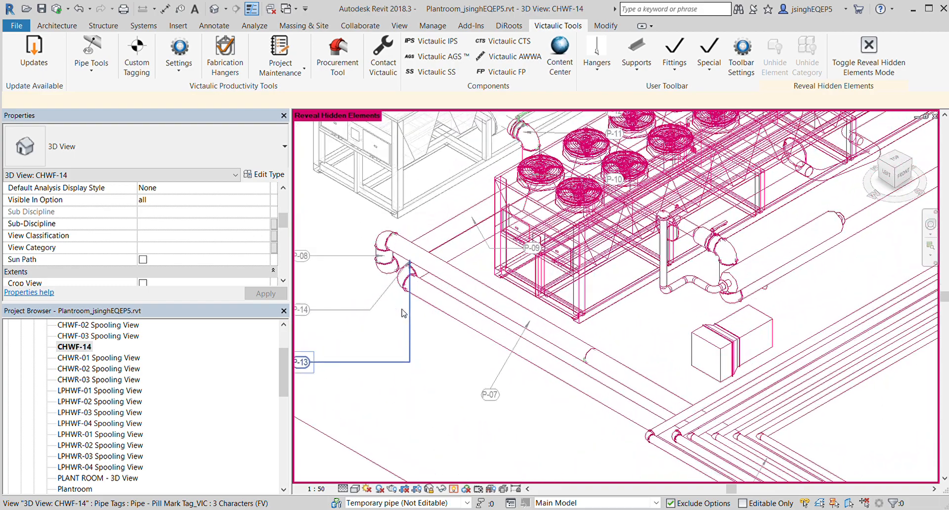
key(Tab)
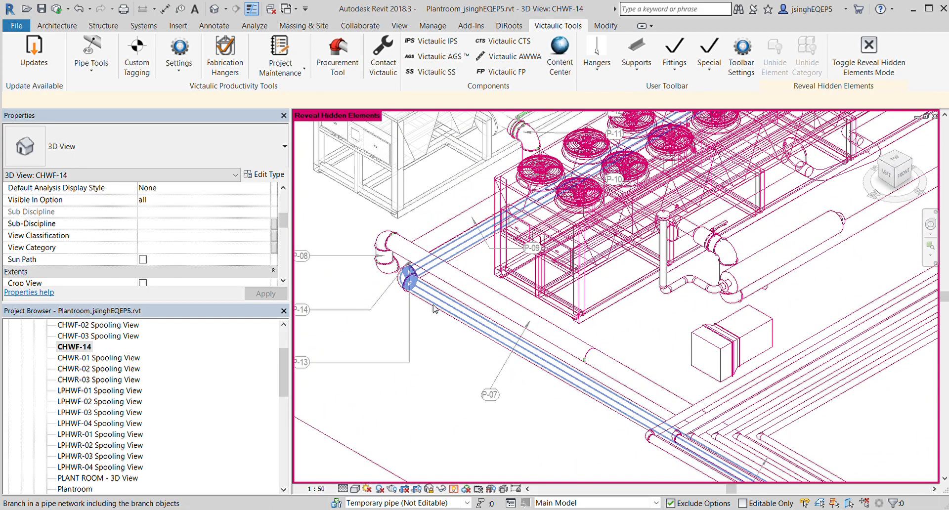
click(435, 308)
scroll(445, 343, down, 2)
scroll(443, 343, down, 2)
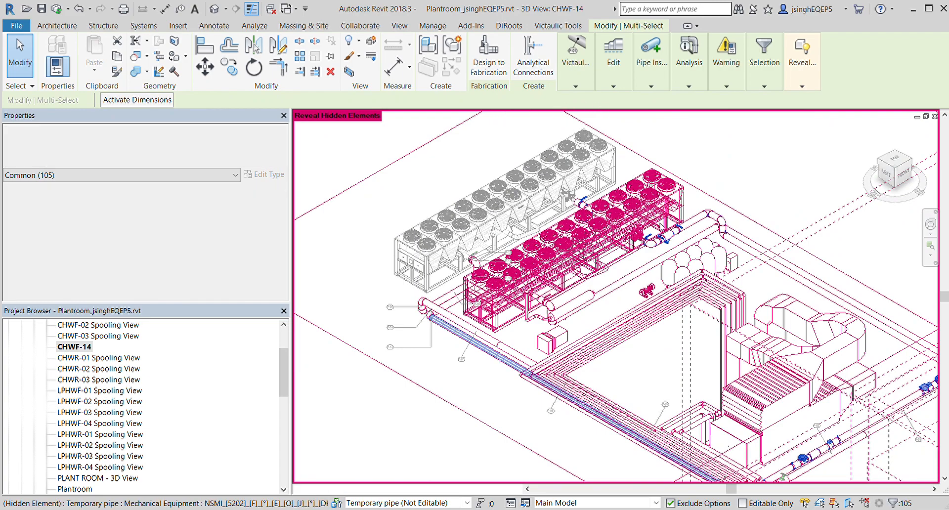
click(453, 489)
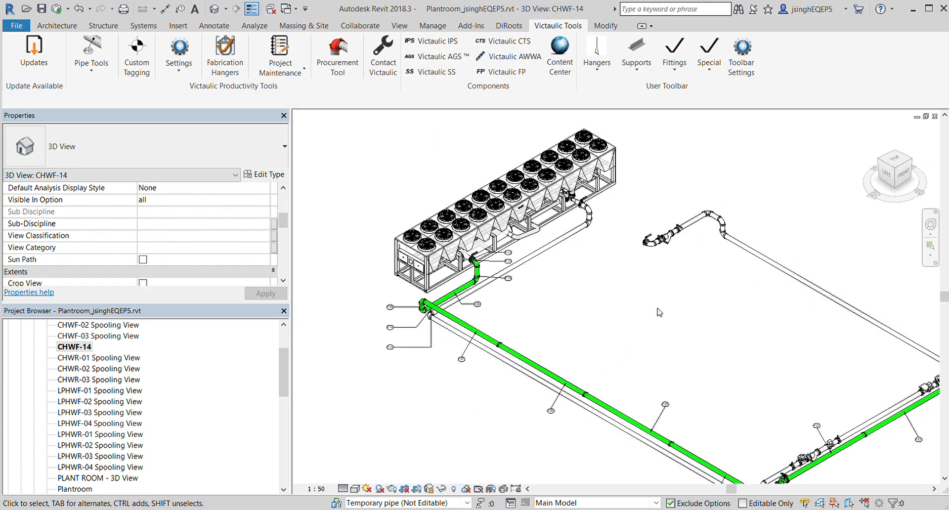
Hide the green CHWF-14 pipe assembly in the current 3D view
middle_drag(696, 332, 648, 280)
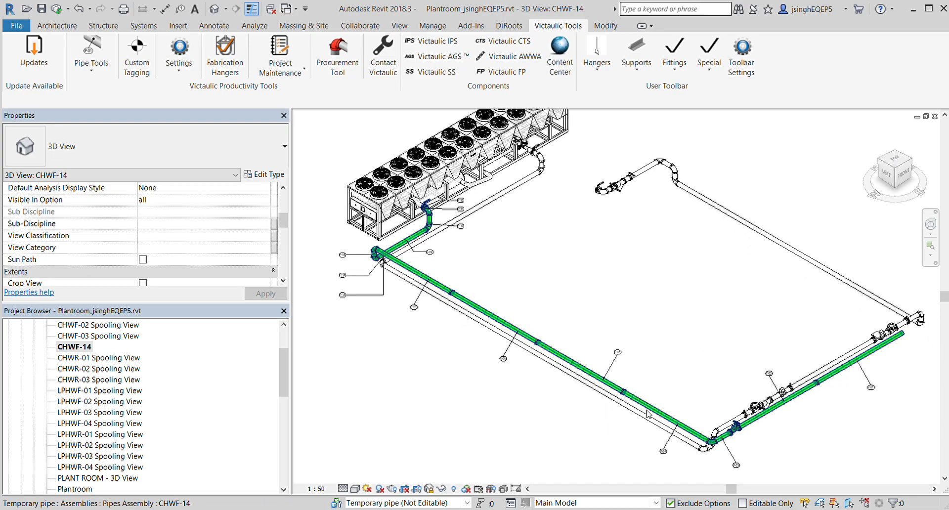
click(648, 414)
key(e)
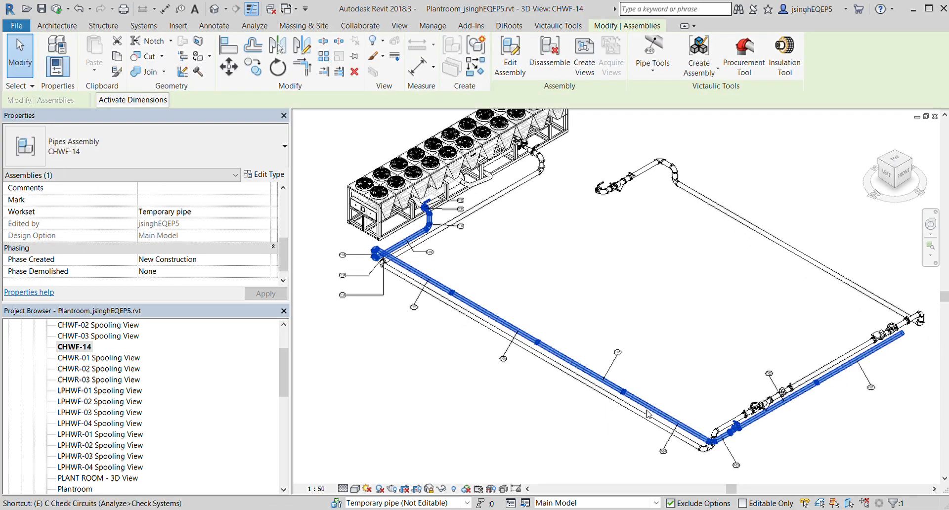
key(h)
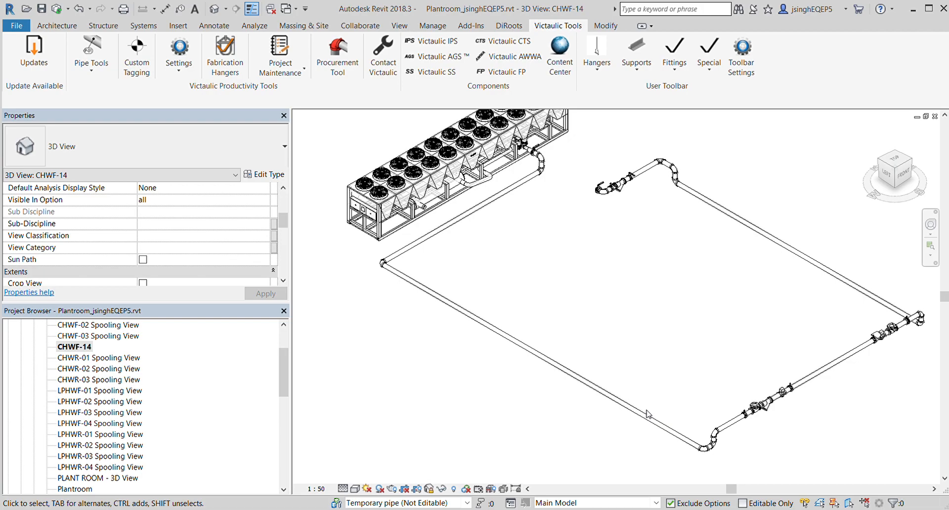
Inspect the remaining untagged pipe loop, including its valves, elbows and open end beyond the chiller
scroll(782, 390, up, 2)
scroll(798, 383, down, 2)
middle_drag(783, 364, 711, 378)
scroll(829, 310, down, 2)
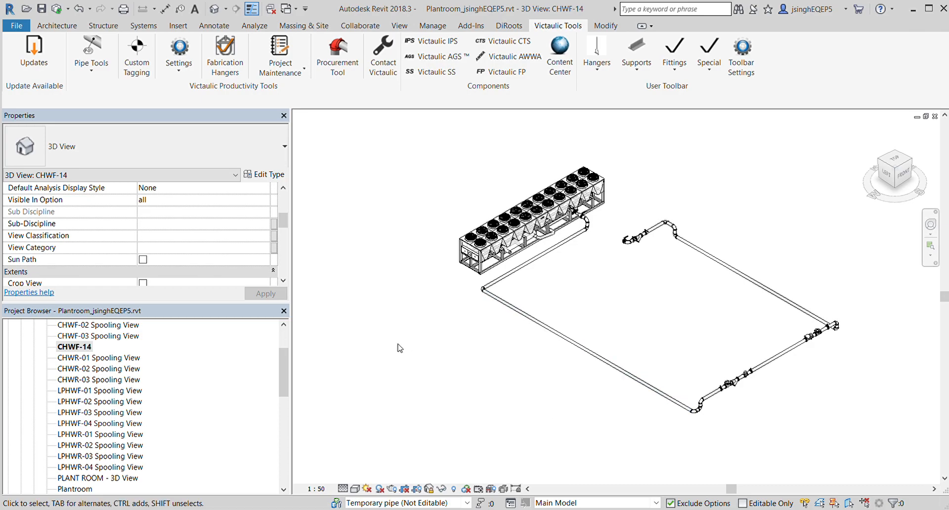
scroll(827, 330, up, 2)
middle_drag(826, 335, 773, 376)
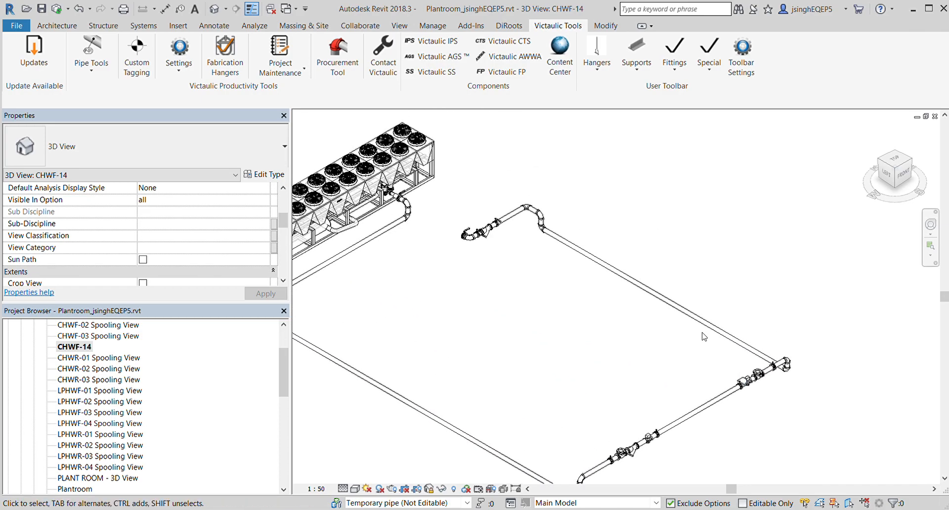
Hide the loop's far branch, from the open end with its elbows and valves to the corner beside the remaining valve set
drag(448, 200, 870, 397)
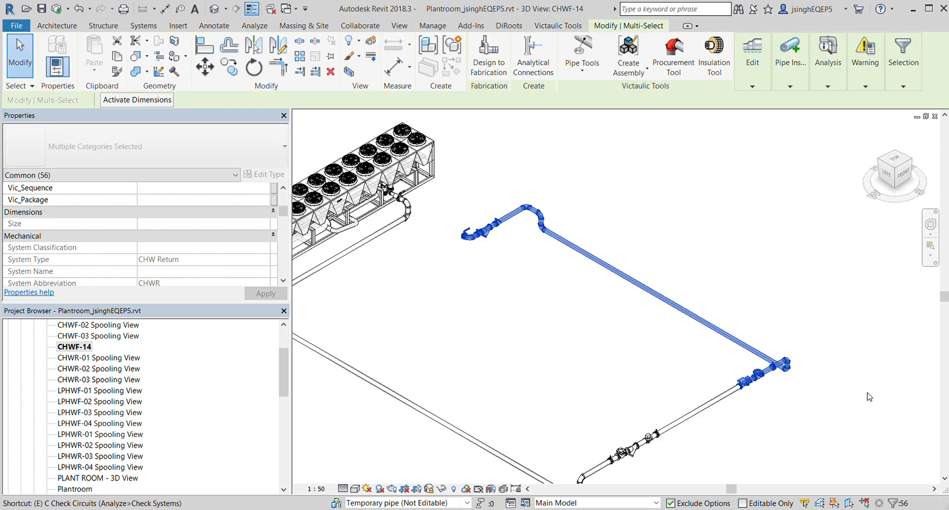
key(Escape)
middle_drag(674, 324, 747, 301)
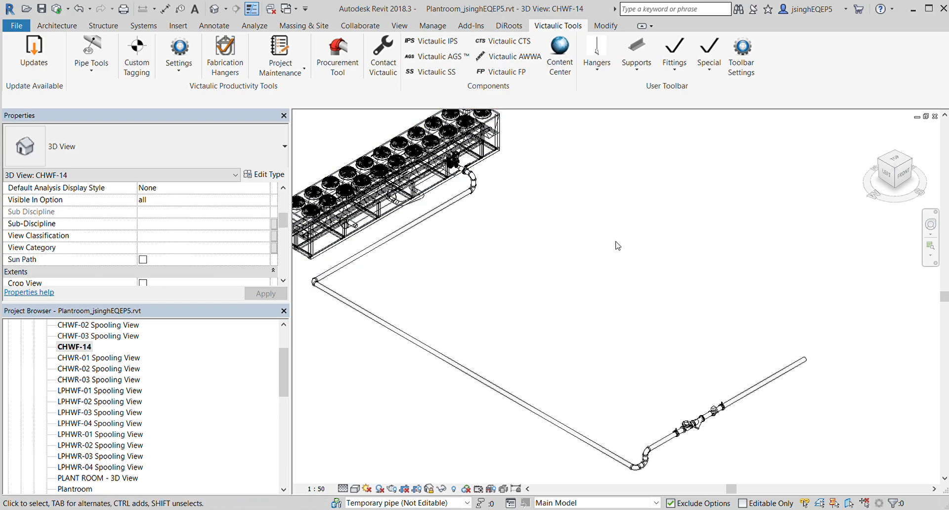
Inspect the remaining pipe run and its connected chiller from the opposite side and from the original isometric direction
scroll(676, 278, down, 3)
scroll(705, 298, up, 2)
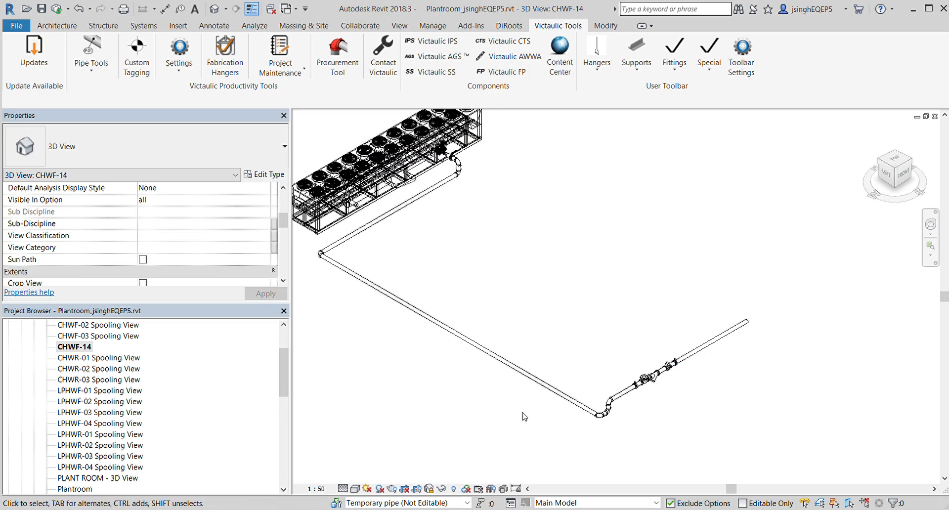
scroll(734, 378, down, 2)
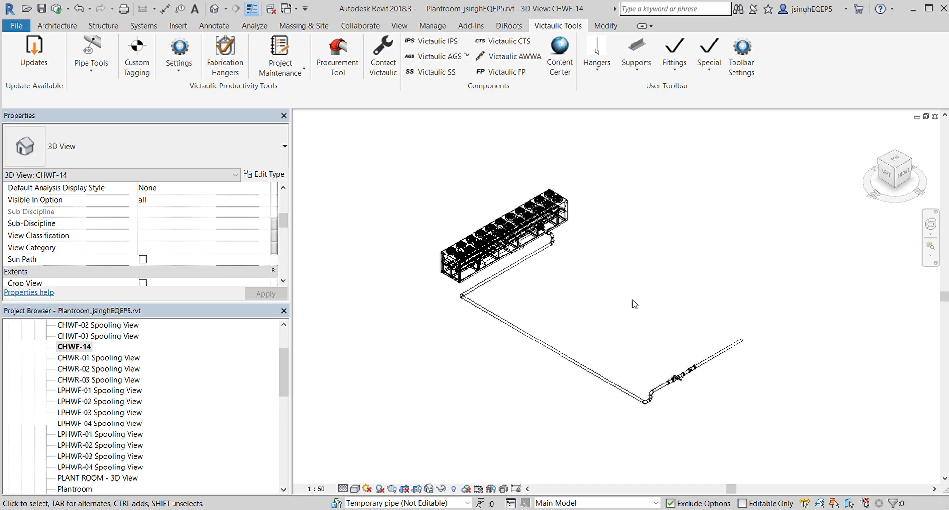
drag(880, 159, 903, 166)
click(904, 171)
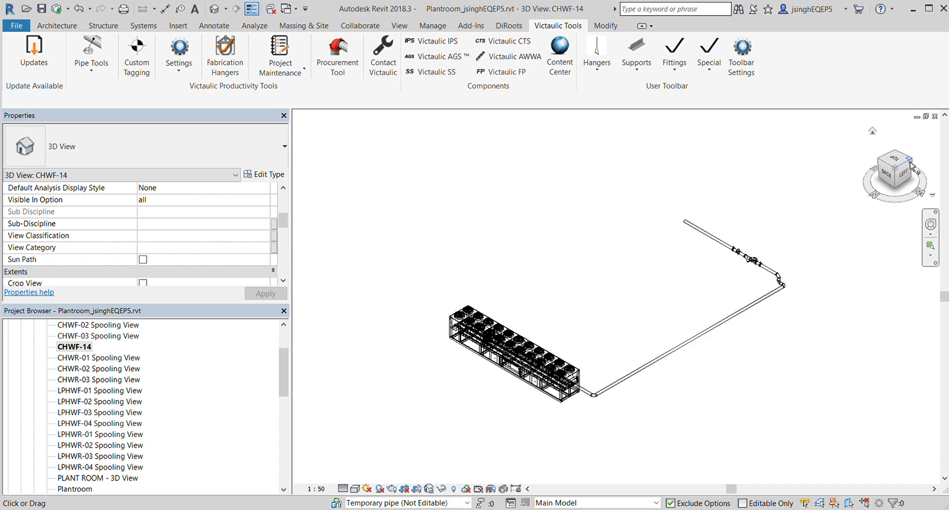
click(911, 166)
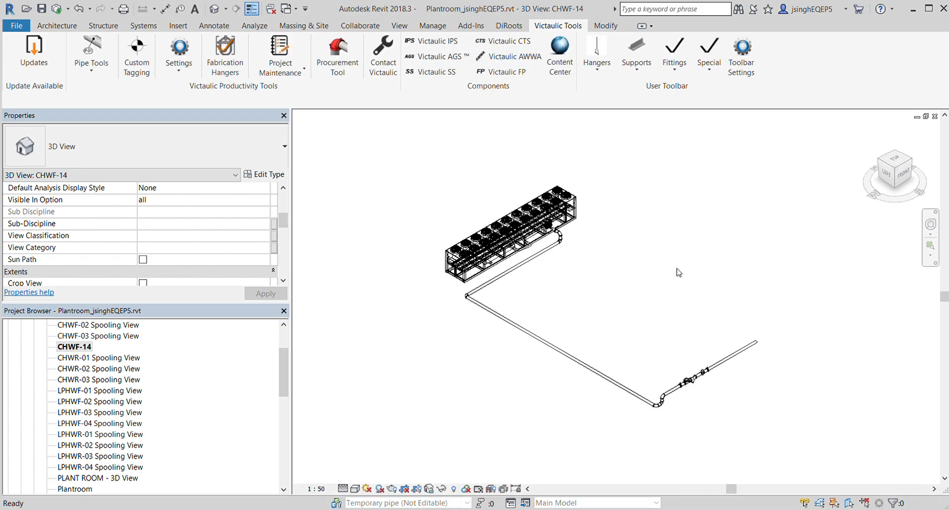
scroll(516, 331, up, 2)
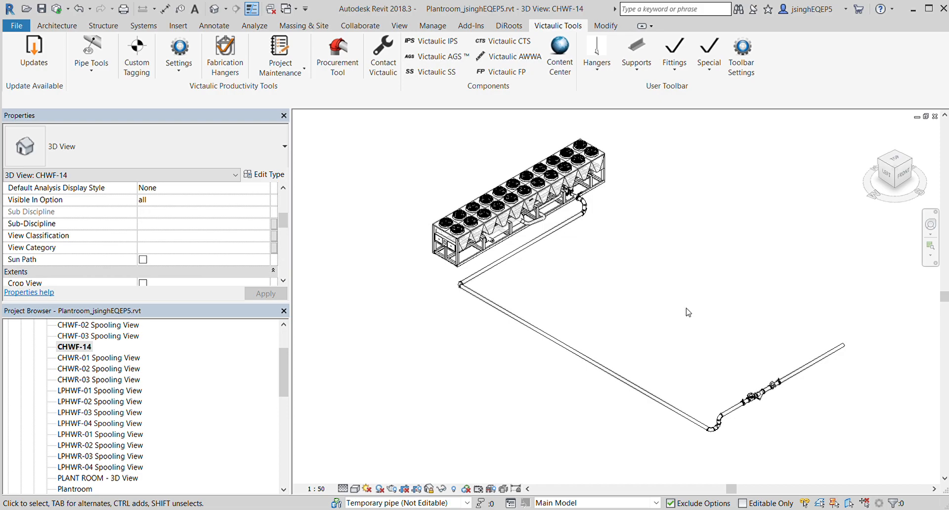
scroll(526, 162, up, 2)
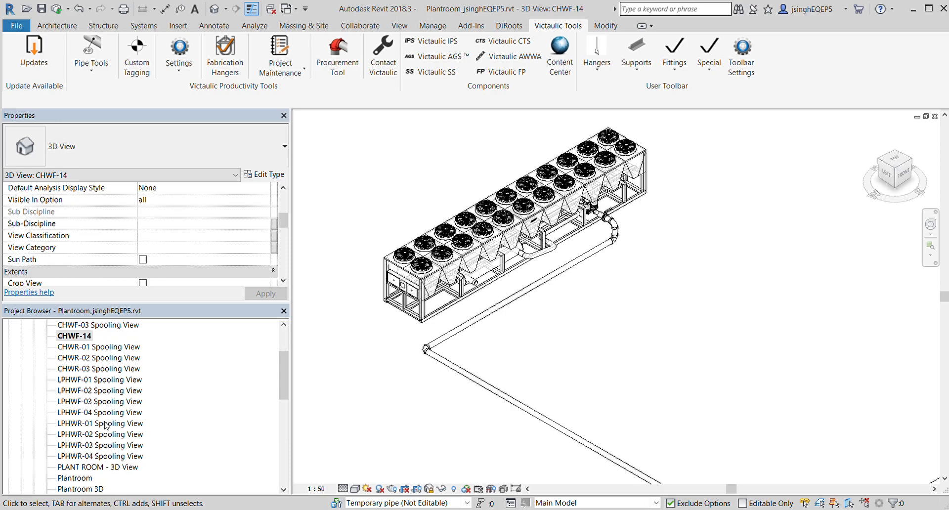
Review the full model in the Plantroom view and compare it with the isolated pipe run in the CHWF-14 view
double_click(89, 489)
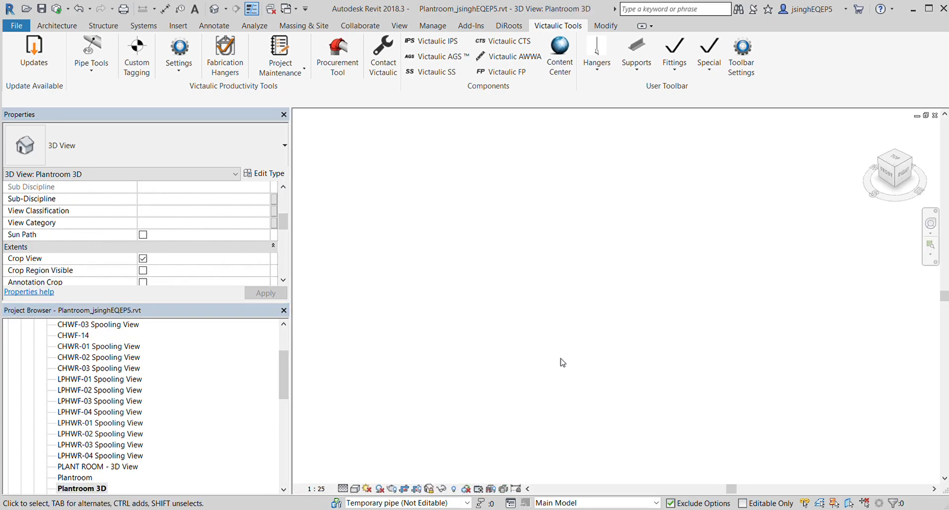
double_click(77, 477)
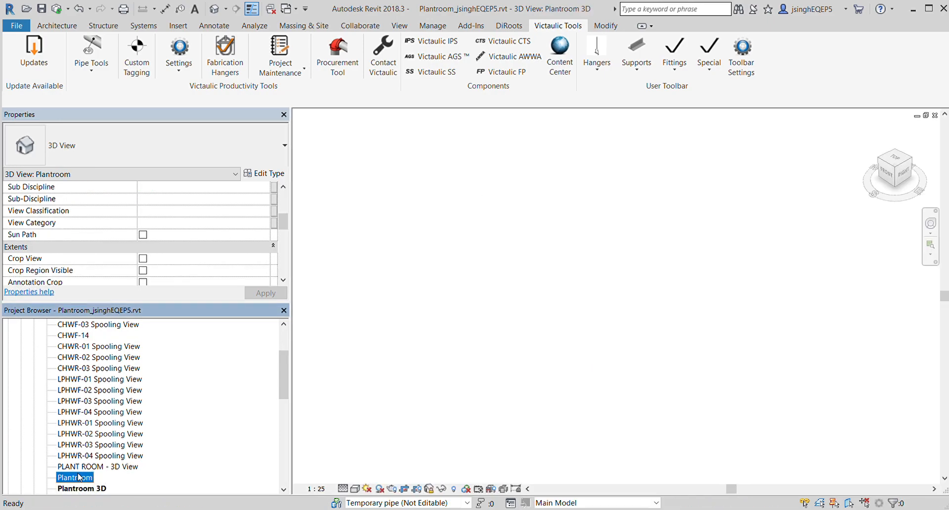
scroll(568, 272, down, 2)
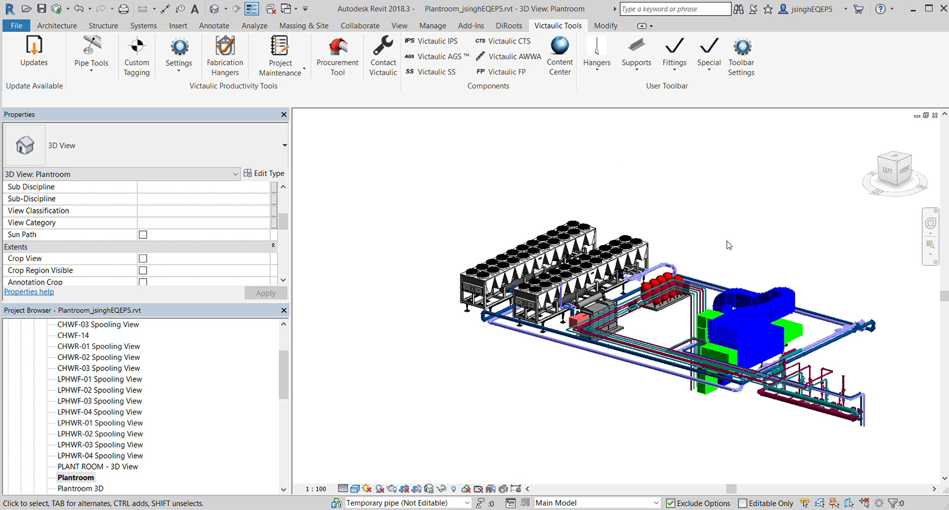
scroll(102, 390, up, 1)
double_click(84, 346)
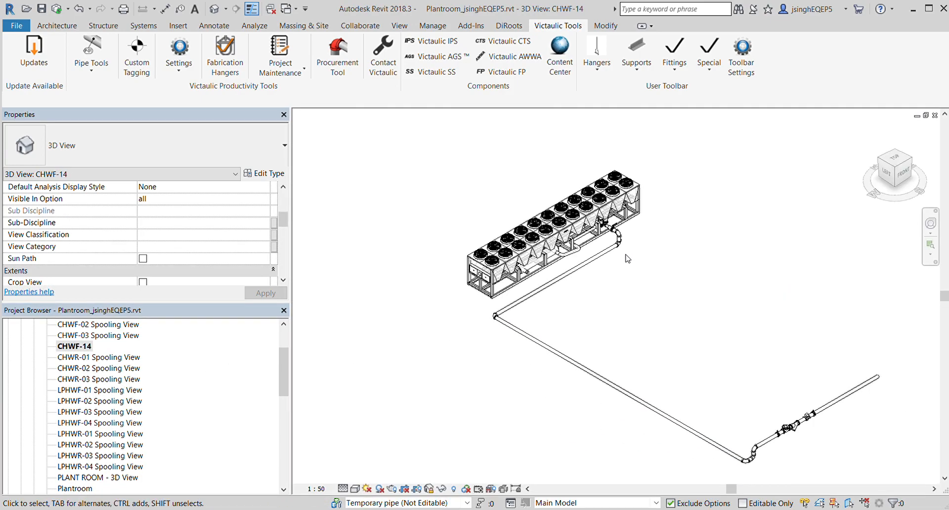
scroll(630, 322, up, 1)
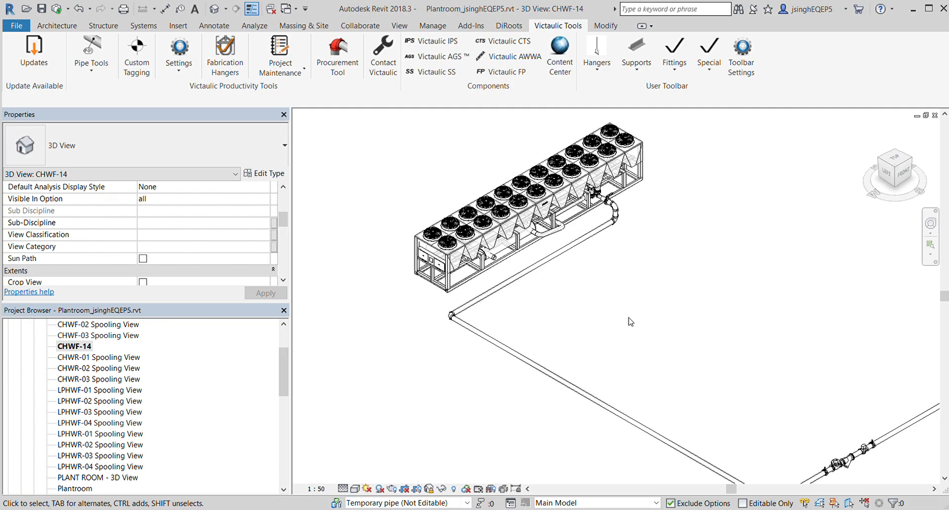
scroll(631, 322, down, 1)
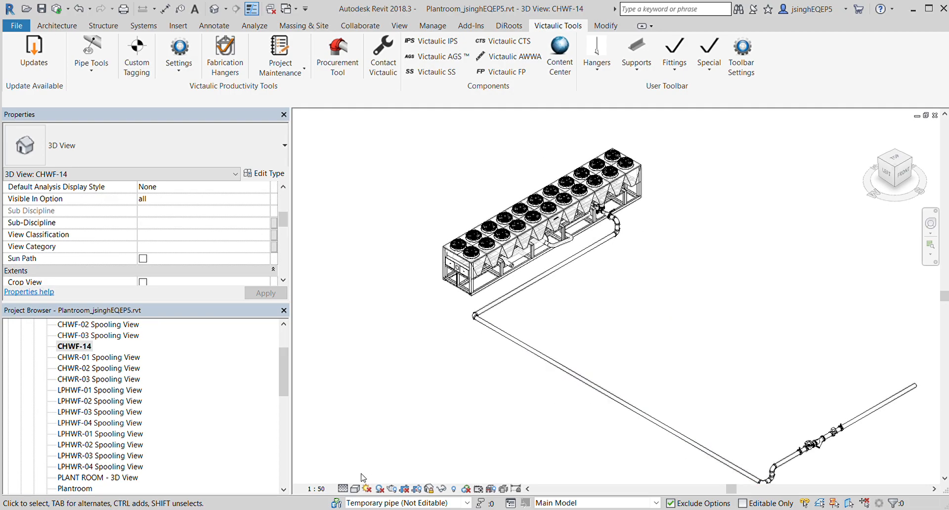
Apply the VIC SPOOLING VIEW template to the Plantroom view and undo the template change
double_click(73, 488)
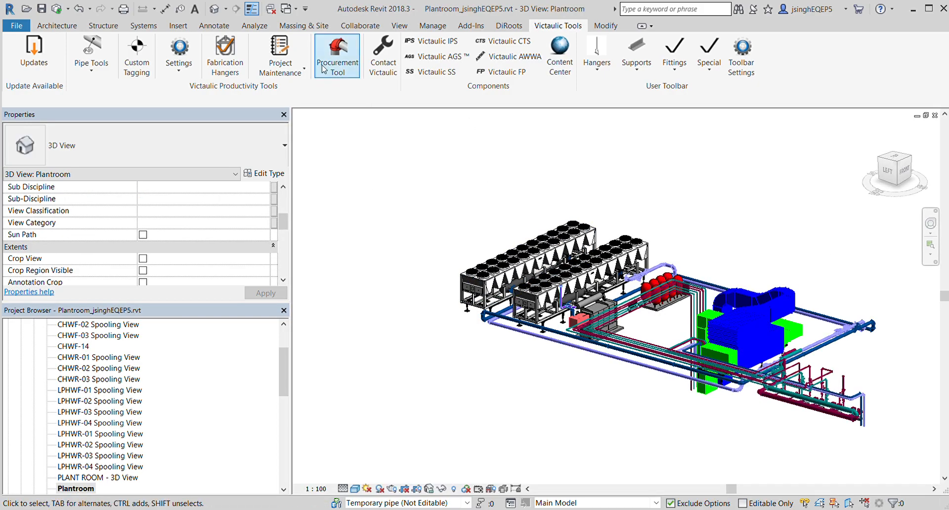
click(291, 75)
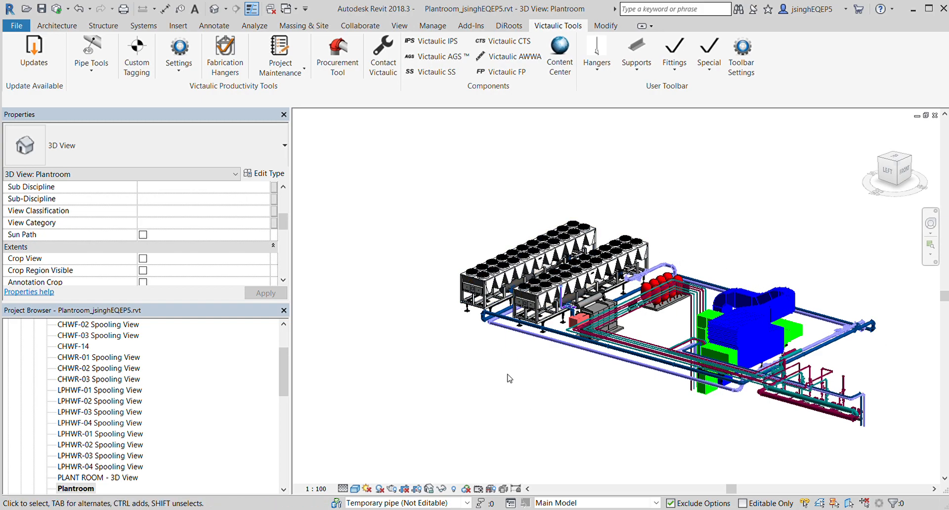
scroll(180, 231, down, 5)
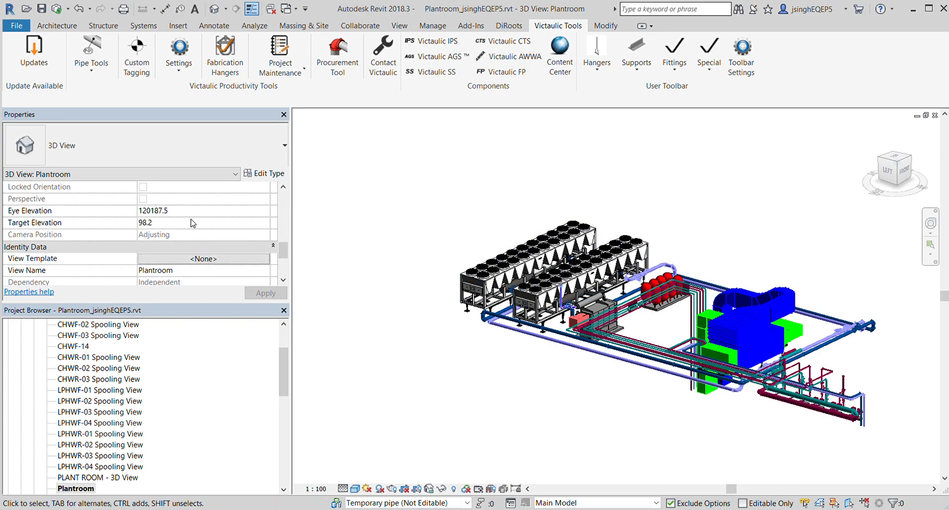
click(178, 259)
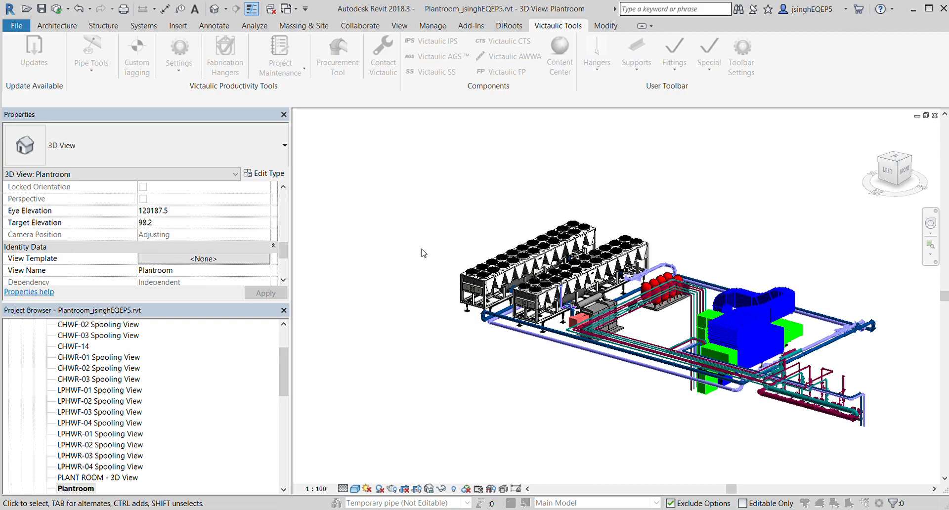
click(612, 330)
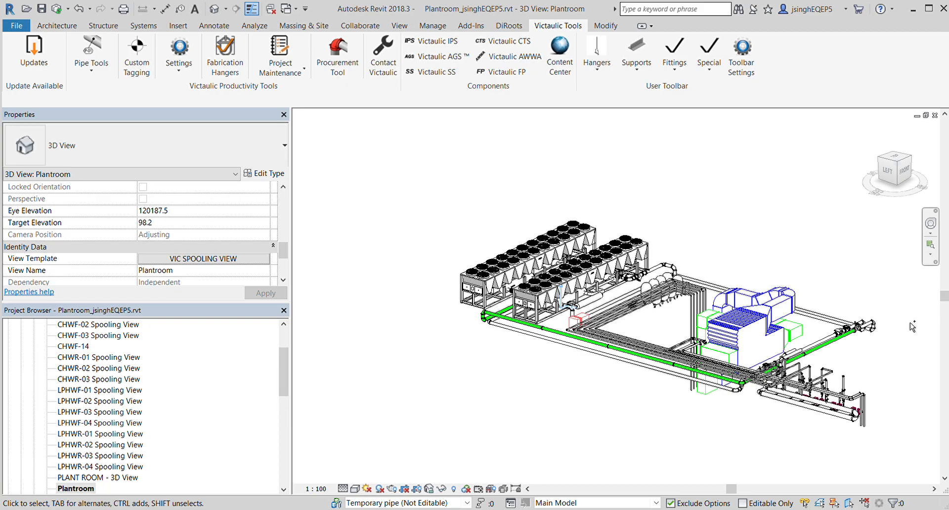
key(ctrl+z)
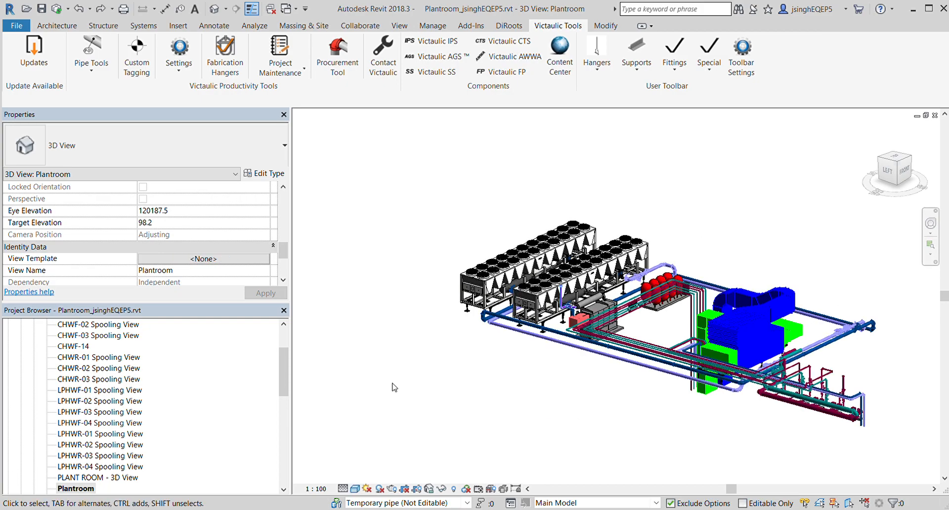
Return to the CHWF-14 view and check its view template setting
key(ctrl+Tab)
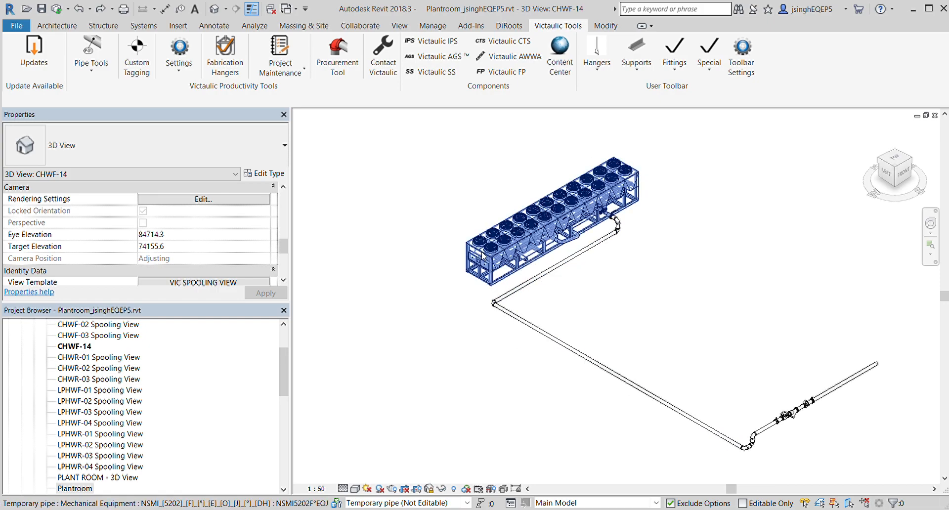
scroll(233, 218, down, 3)
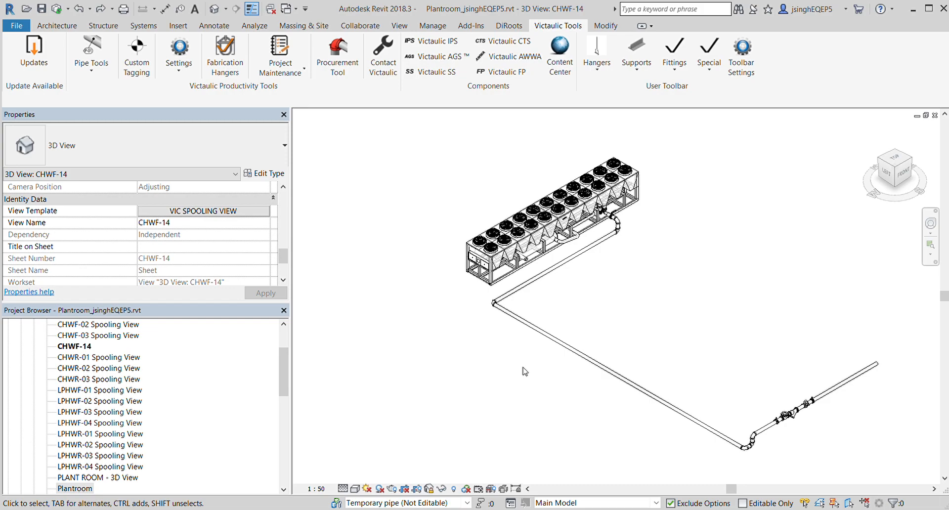
Split the long straight pipe into shorter lengths with the Victaulic pipe tools, starting from its end nearest the valves
click(88, 47)
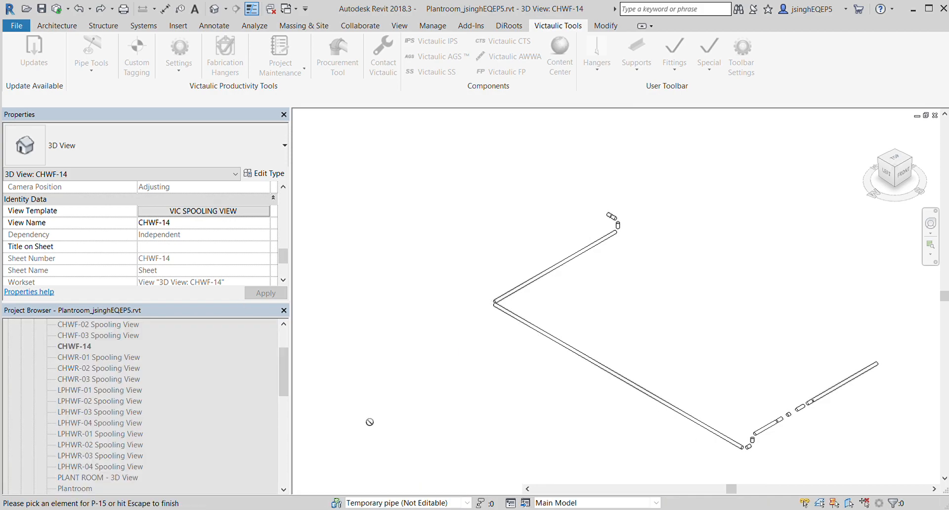
scroll(879, 385, up, 3)
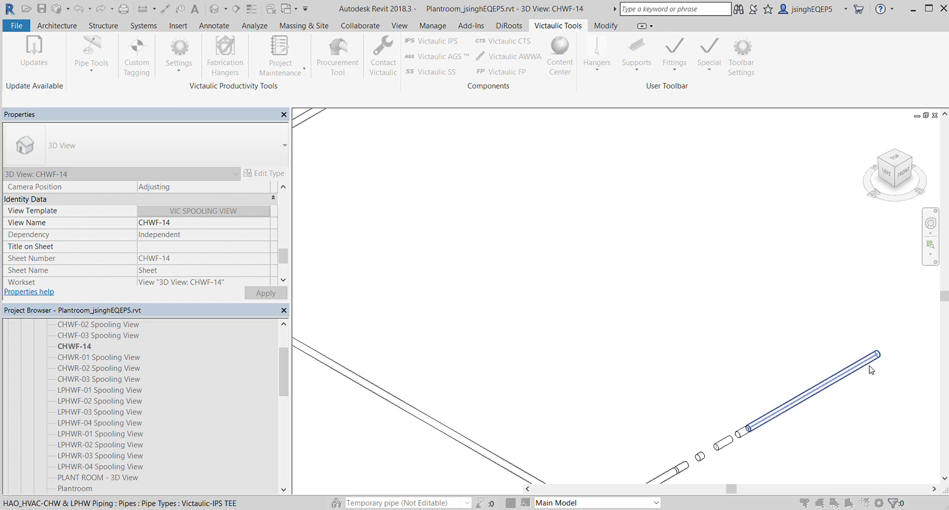
click(871, 370)
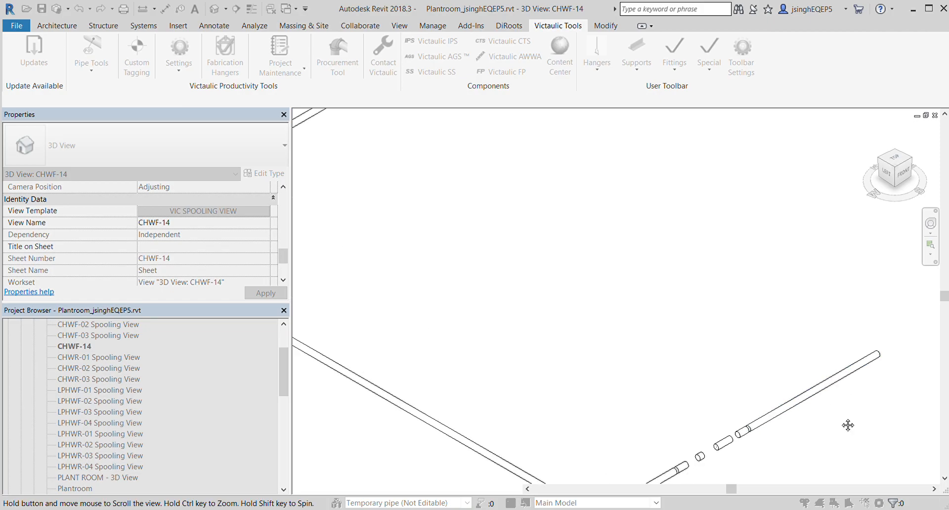
middle_drag(848, 428, 850, 341)
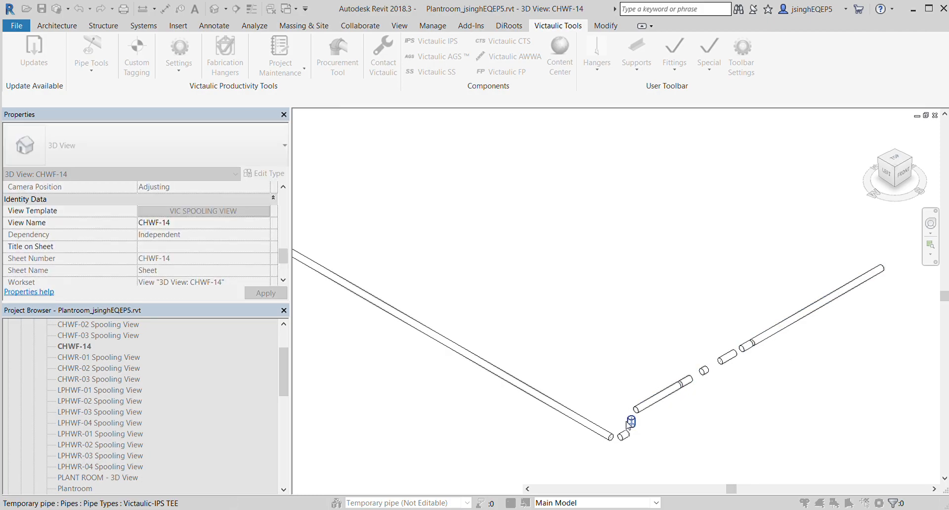
middle_drag(608, 377, 796, 378)
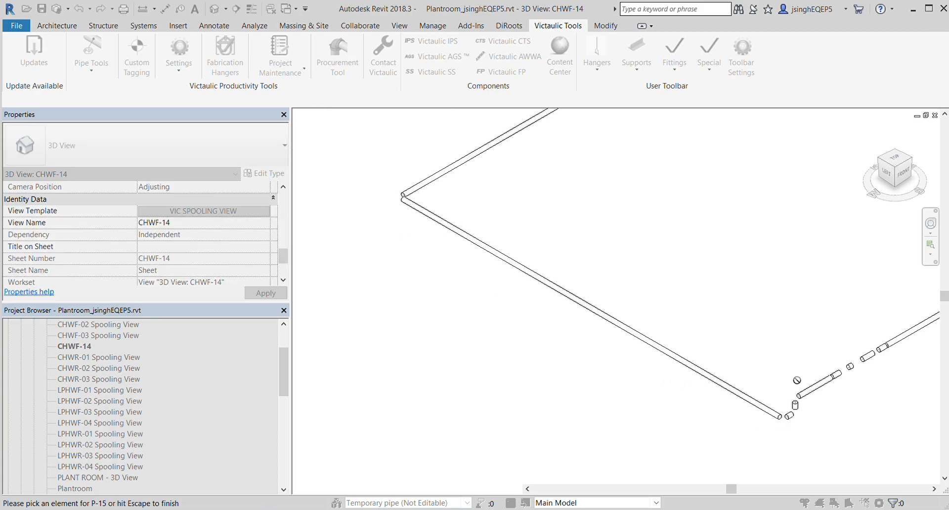
click(768, 417)
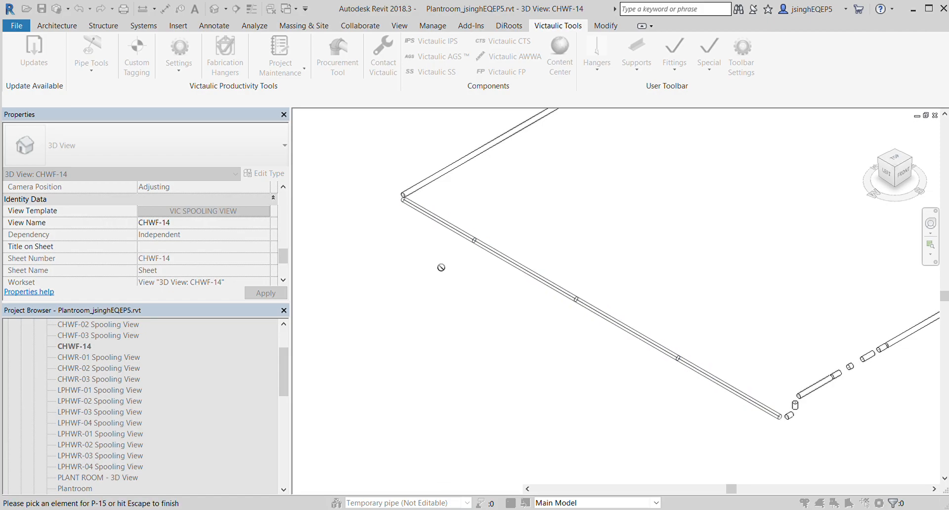
middle_drag(508, 214, 502, 328)
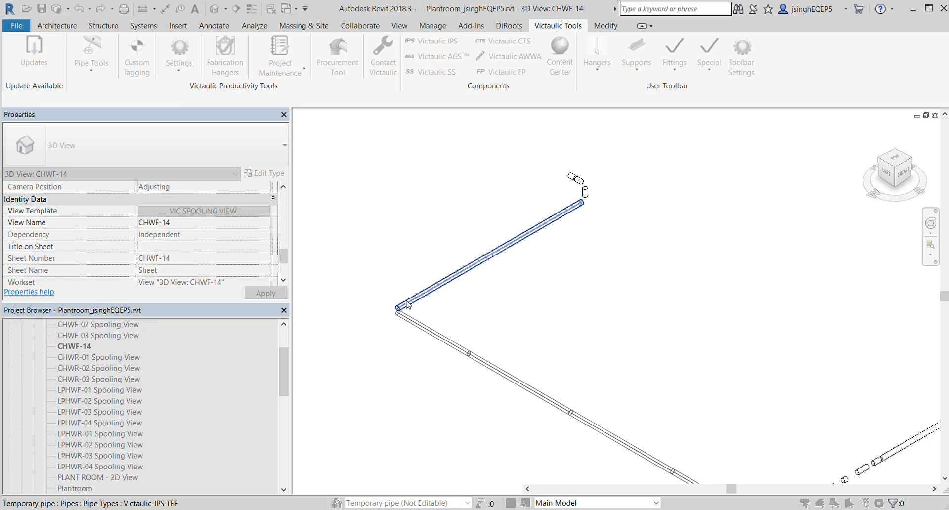
key(Escape)
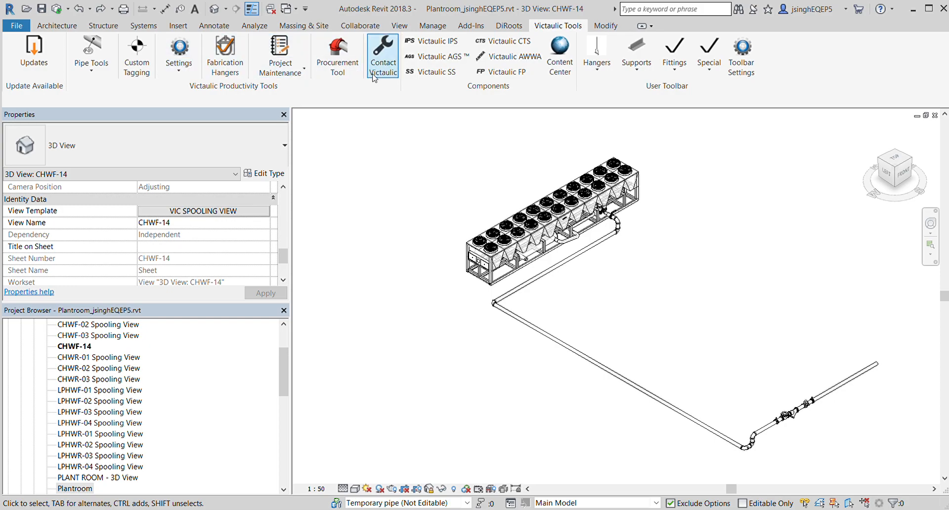
Try to split the straight pipe beside the chiller with the Victaulic pipe tools
click(94, 40)
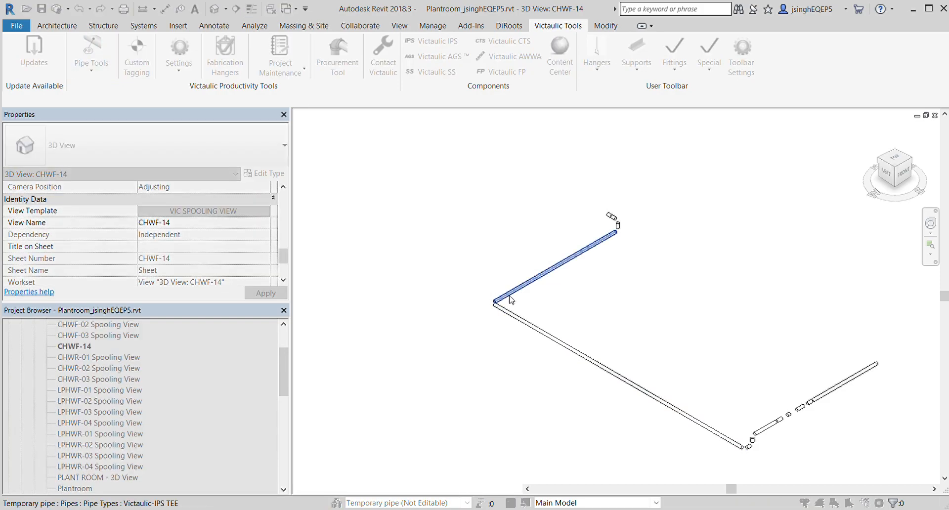
click(548, 271)
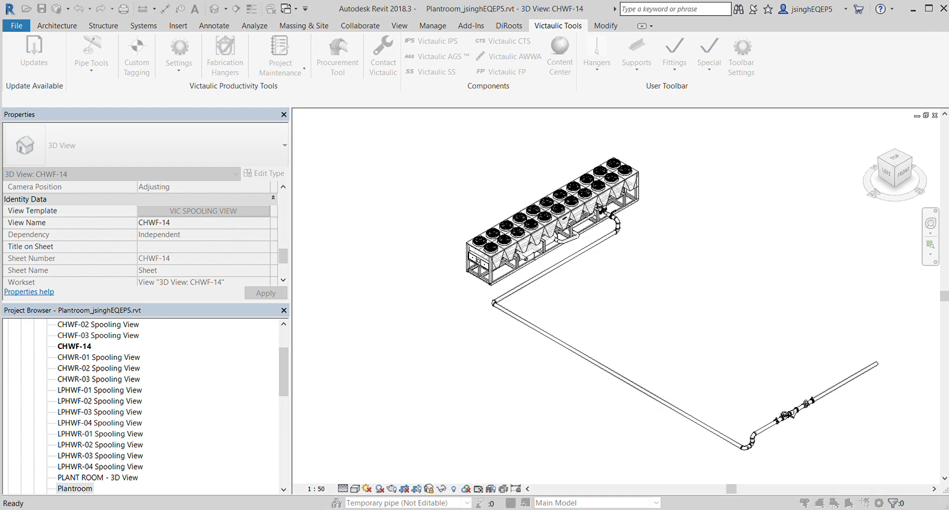
scroll(554, 258, up, 3)
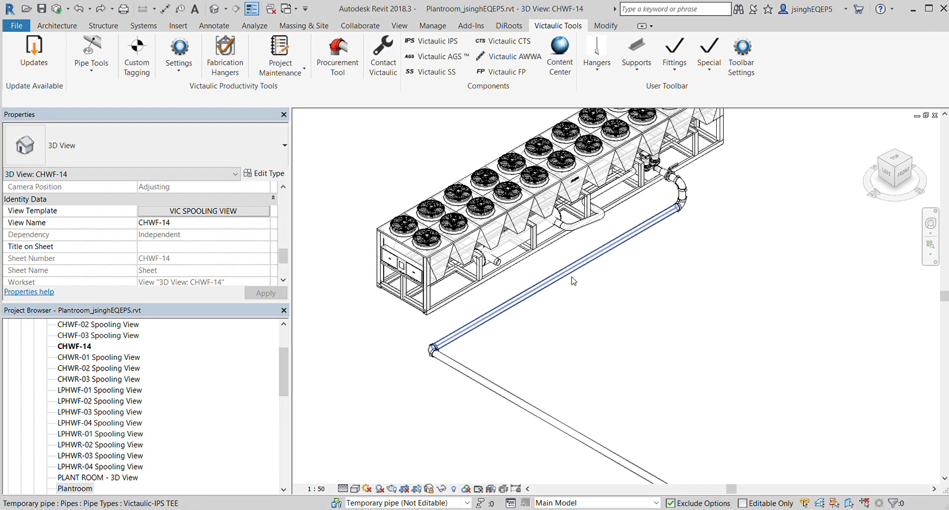
click(603, 312)
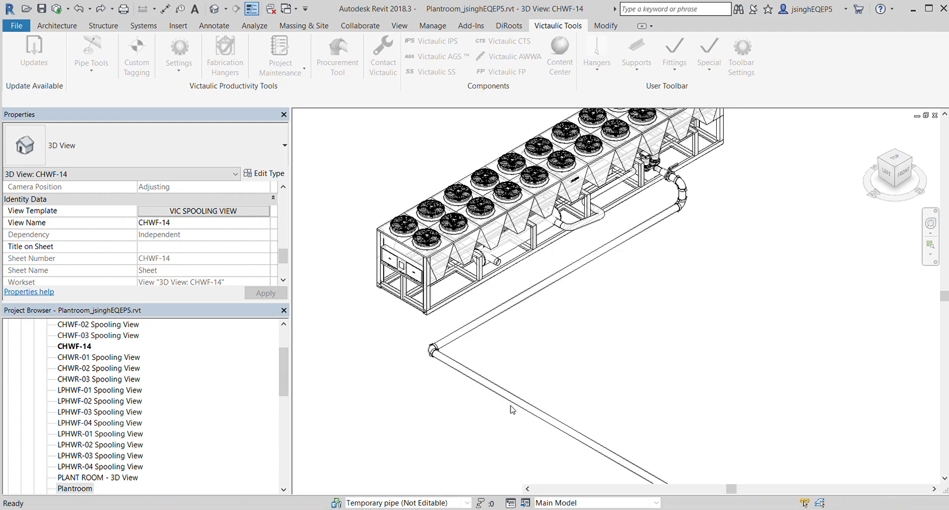
click(475, 328)
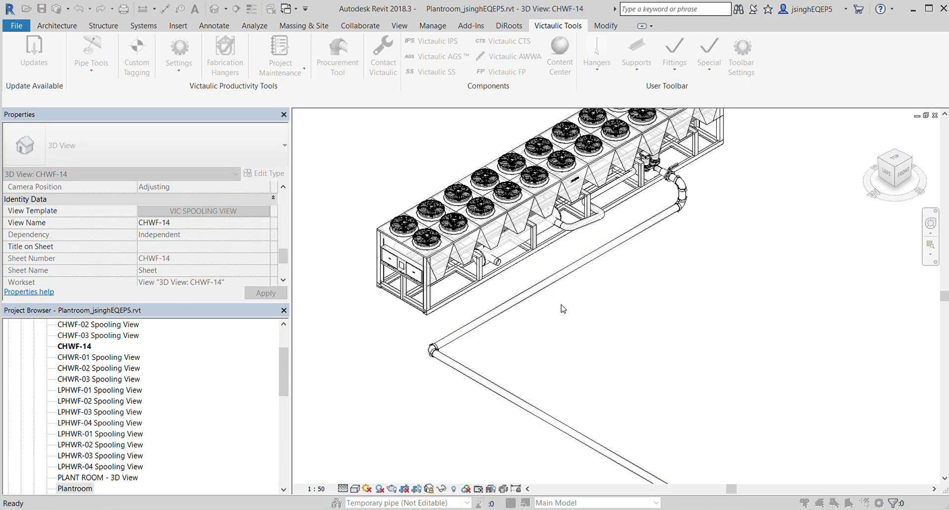
scroll(561, 292, up, 1)
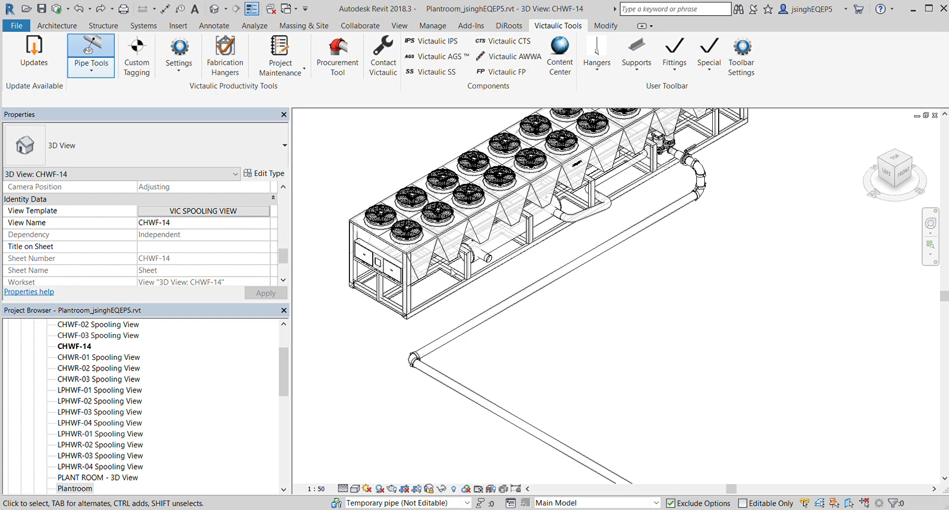
Split the straight pipe beside the chiller into shorter lengths with the Victaulic pipe tools, starting from its end nearest the chiller connection
click(92, 54)
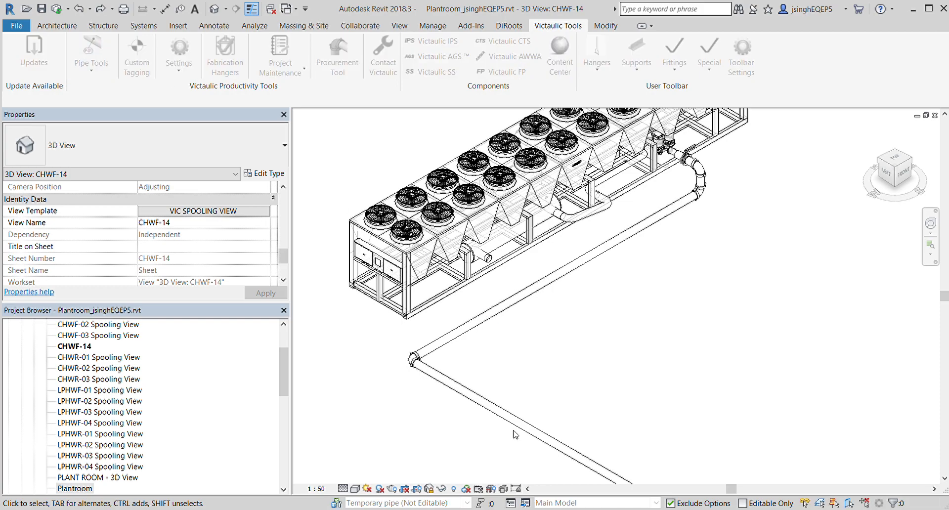
click(650, 222)
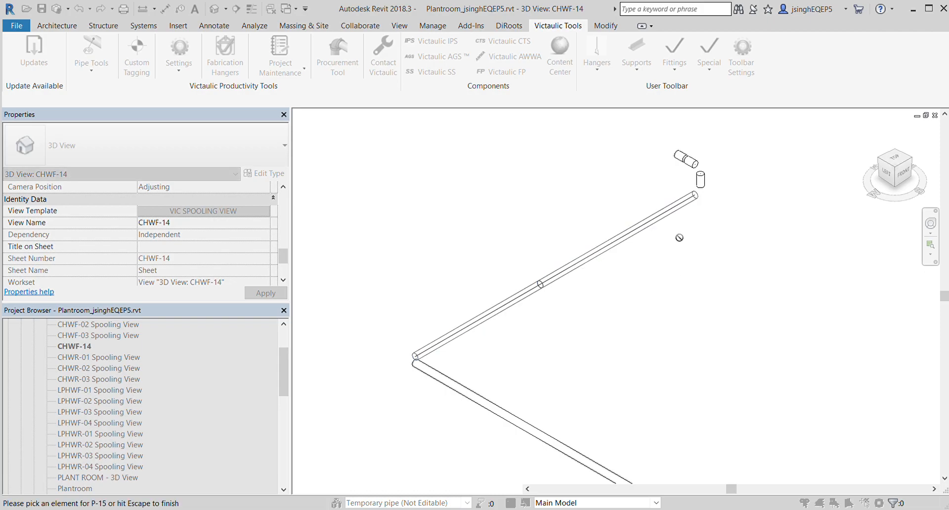
scroll(550, 326, down, 3)
scroll(630, 325, up, 1)
middle_drag(633, 325, 582, 298)
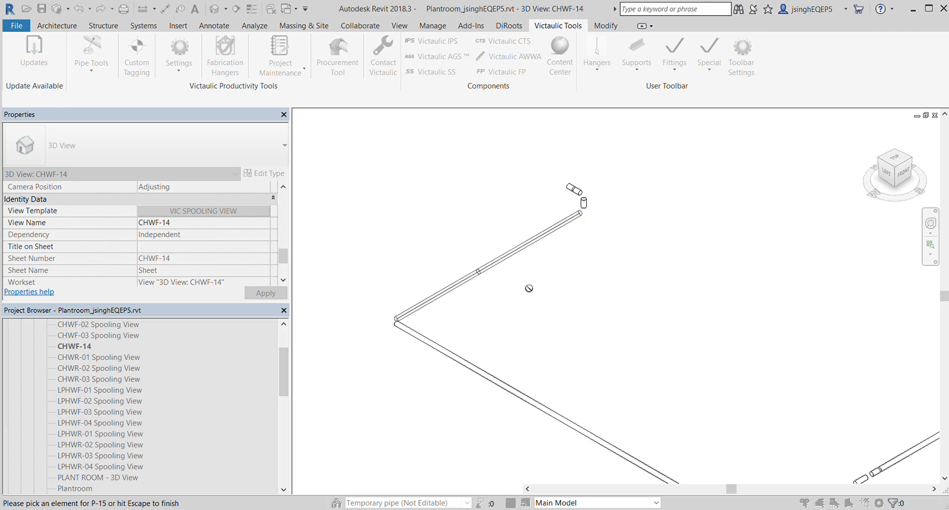
click(427, 311)
scroll(640, 280, down, 2)
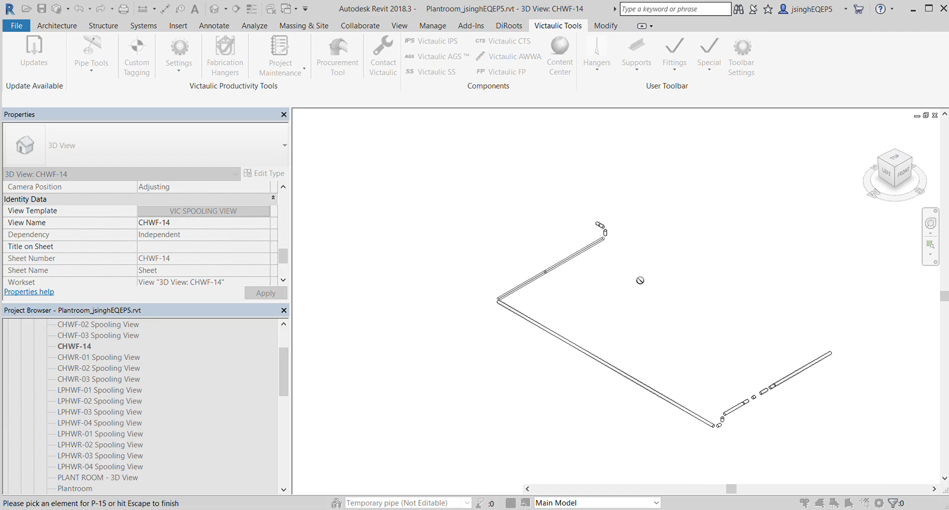
key(Escape)
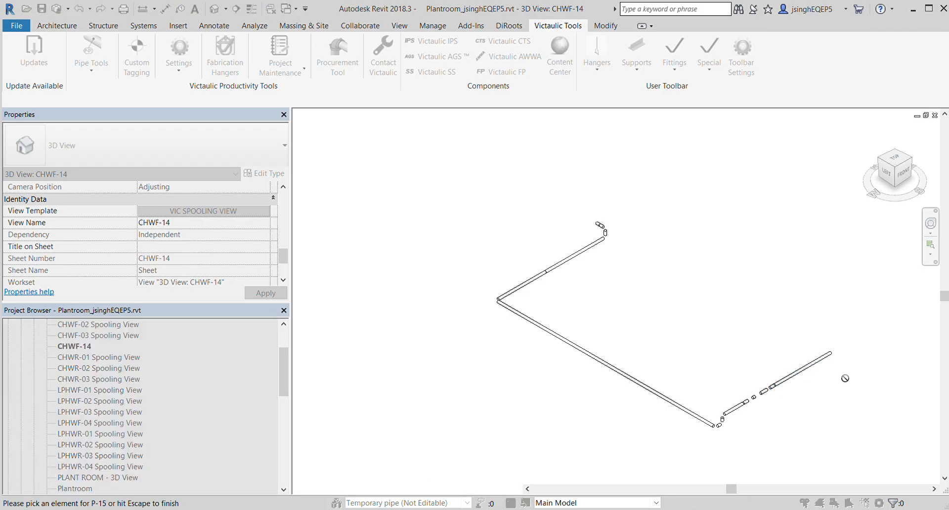
Number and tag the pipes from the open end through the valve section in sequence as P-15 to P-19
scroll(781, 376, up, 3)
click(808, 363)
scroll(727, 415, up, 3)
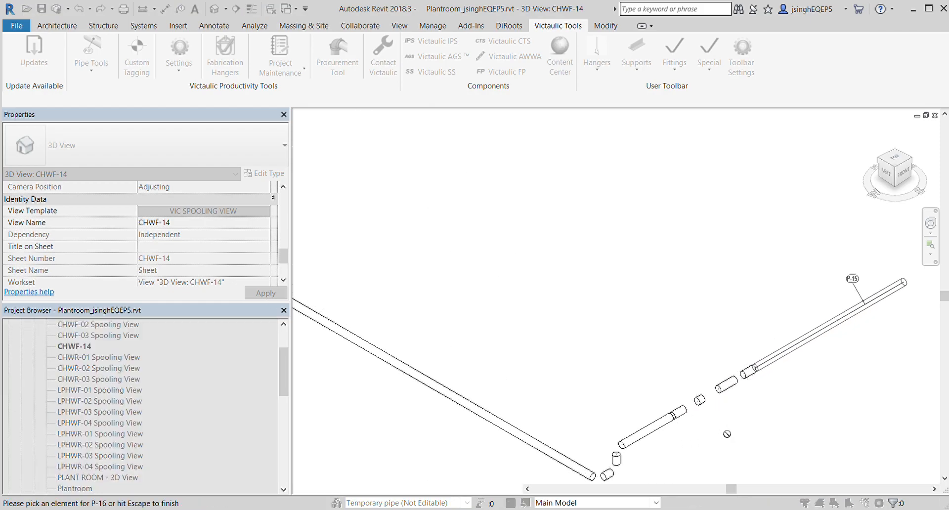
scroll(872, 247, up, 3)
middle_drag(812, 391, 798, 268)
click(675, 321)
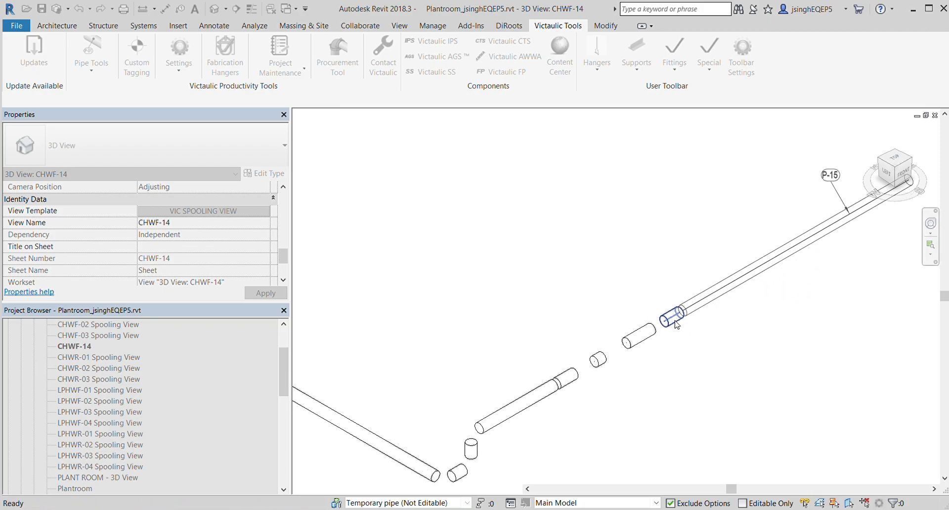
click(639, 335)
click(599, 368)
click(567, 382)
Continue the pipe numbering past the valves and elbows up to the long straight pipe, tagging P-20 to P-23
click(523, 418)
click(470, 449)
click(457, 472)
middle_drag(399, 388, 769, 269)
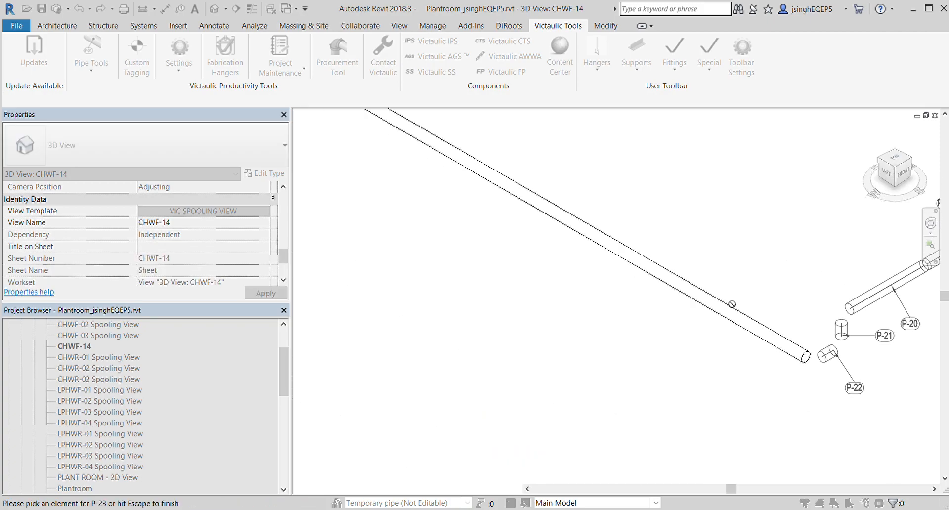
key(Escape)
scroll(697, 364, down, 5)
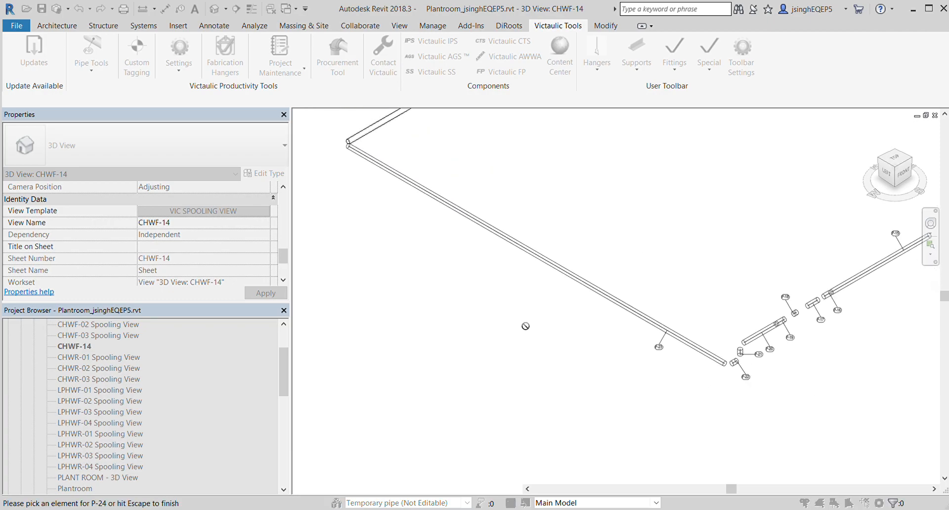
middle_drag(568, 300, 589, 367)
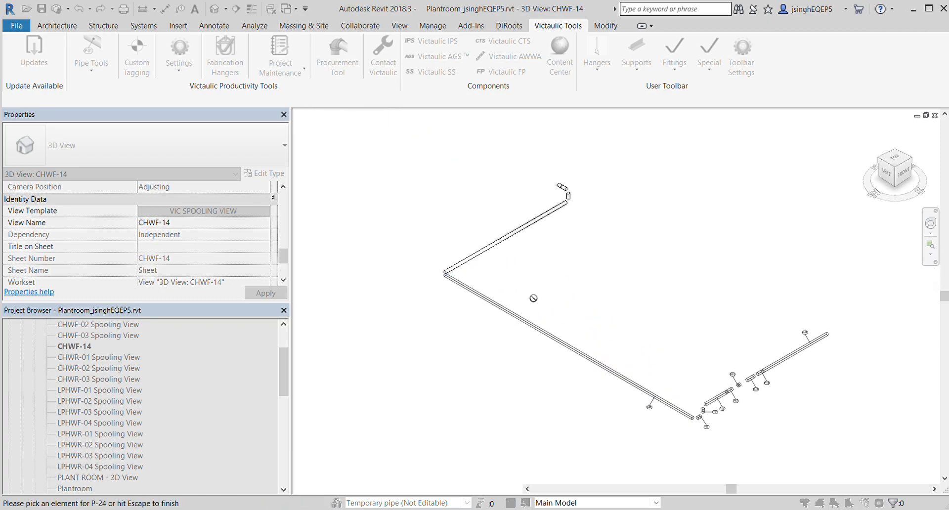
End the numbering and split the long straight pipe into shorter lengths, starting from its end nearest the elbows
scroll(529, 279, up, 2)
middle_drag(621, 357, 647, 377)
key(Escape)
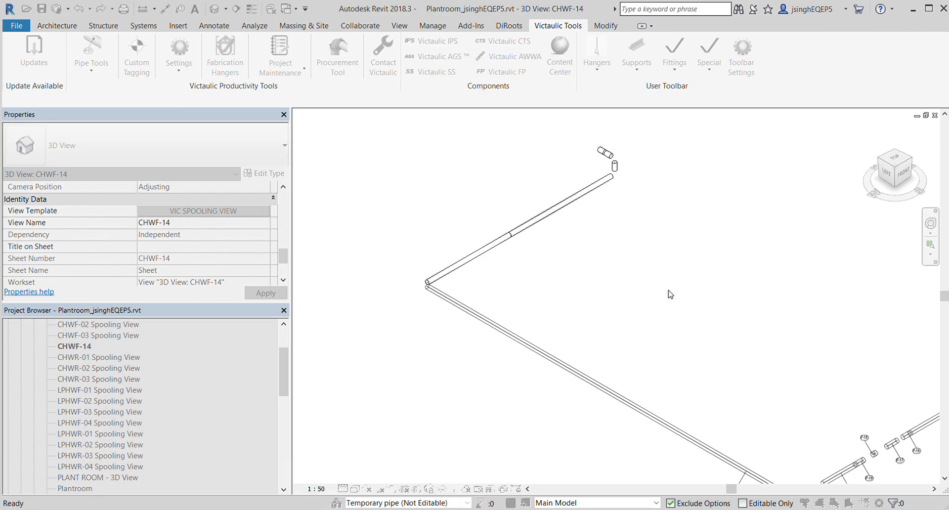
scroll(622, 270, down, 3)
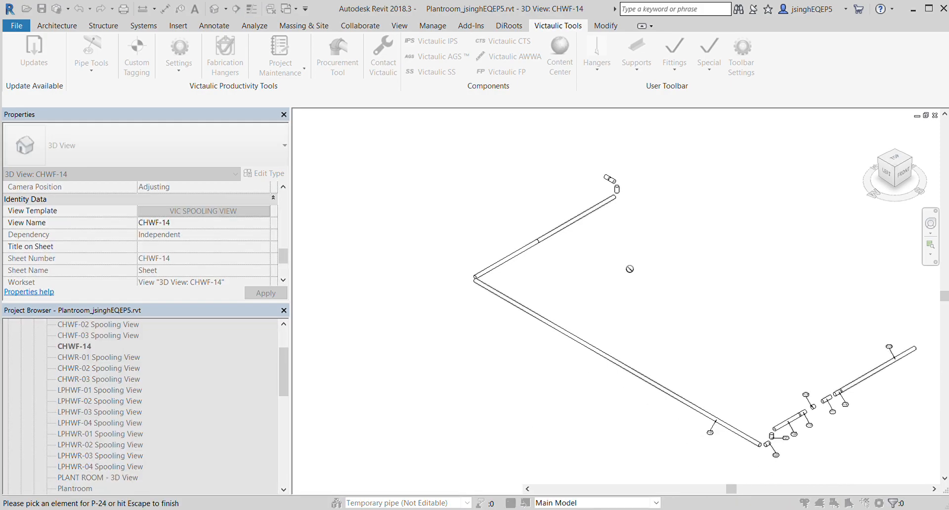
click(721, 413)
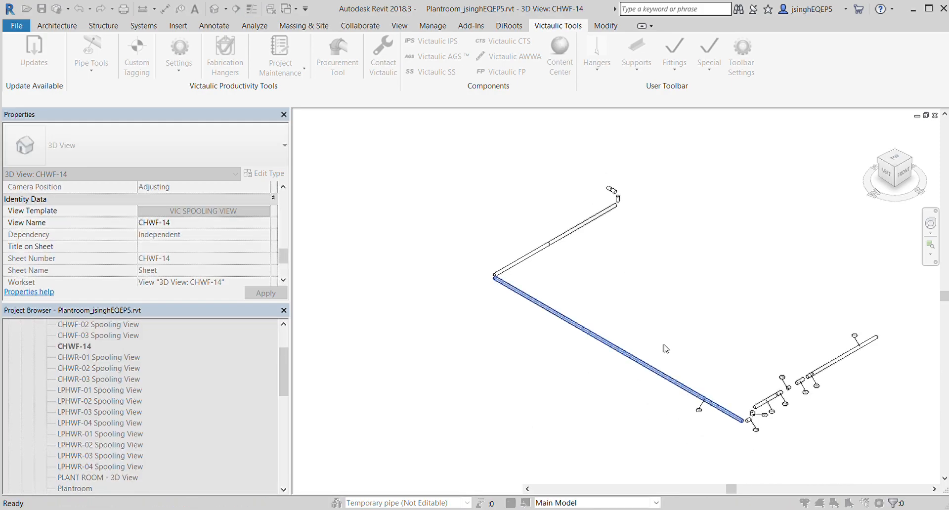
scroll(655, 337, down, 2)
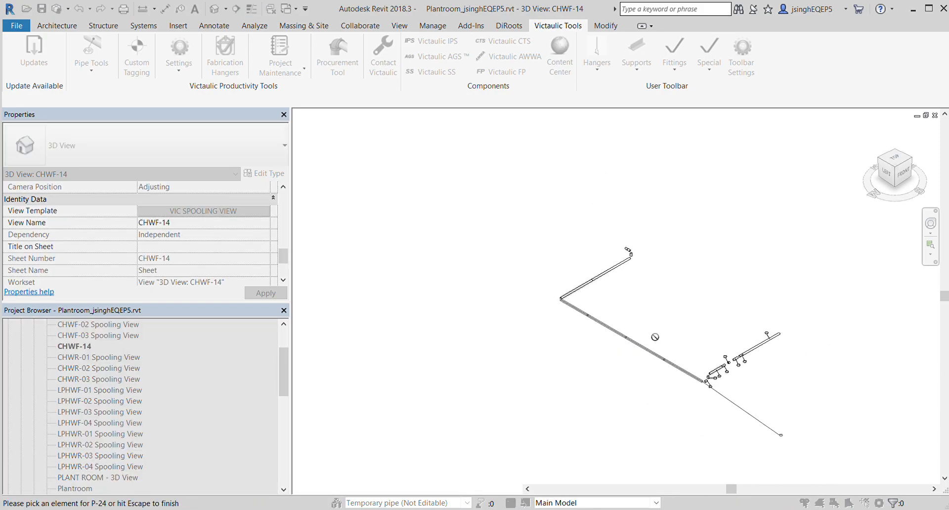
key(Escape)
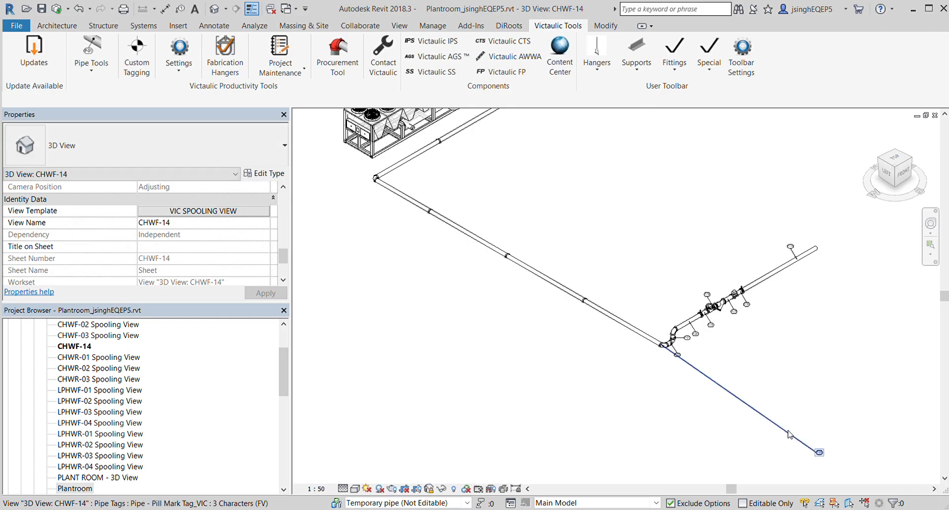
Move the stray P-23 tag close below its pipe at the elbow end of the long run
click(789, 440)
drag(818, 452, 599, 353)
scroll(637, 343, up, 7)
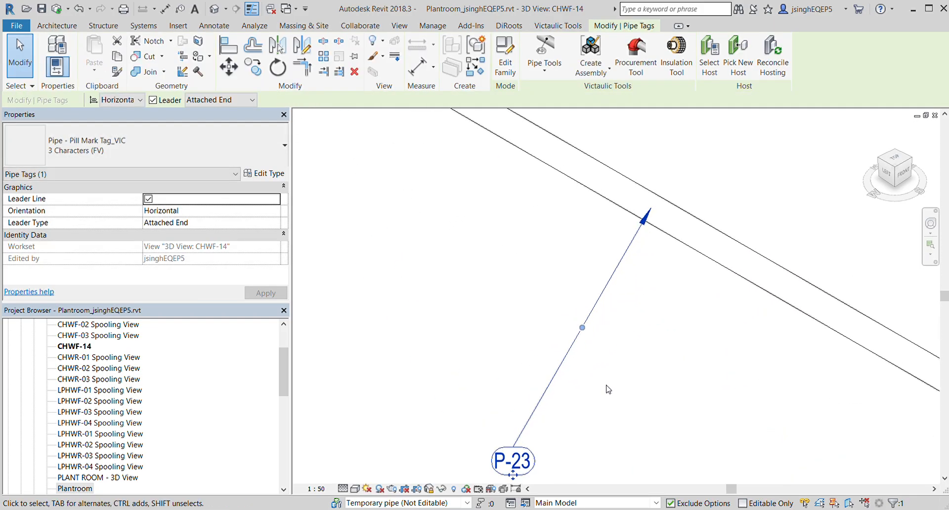
scroll(453, 333, down, 2)
scroll(467, 375, down, 2)
drag(405, 402, 467, 375)
scroll(574, 330, down, 3)
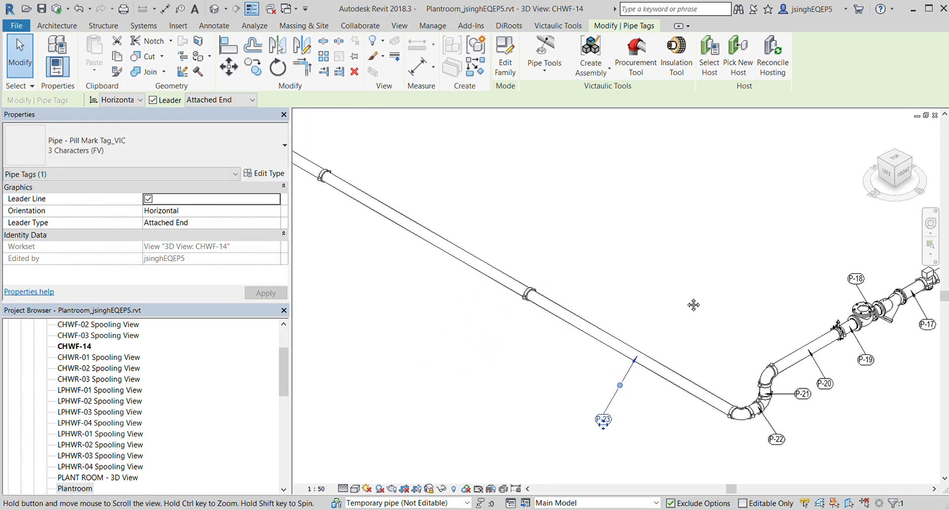
scroll(717, 301, down, 4)
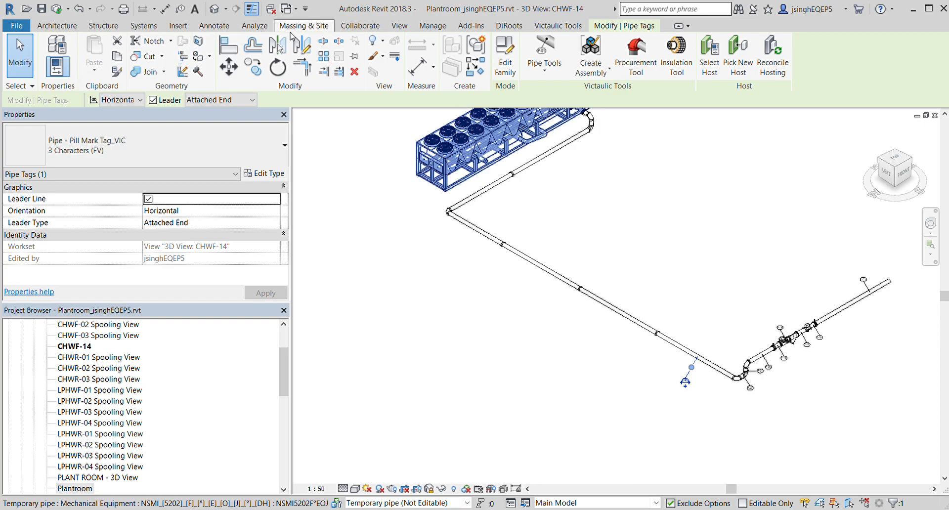
Resume pipe numbering along the split lengths toward the chiller, around the corner and up the riser, tagging P-24 to P-29
click(536, 29)
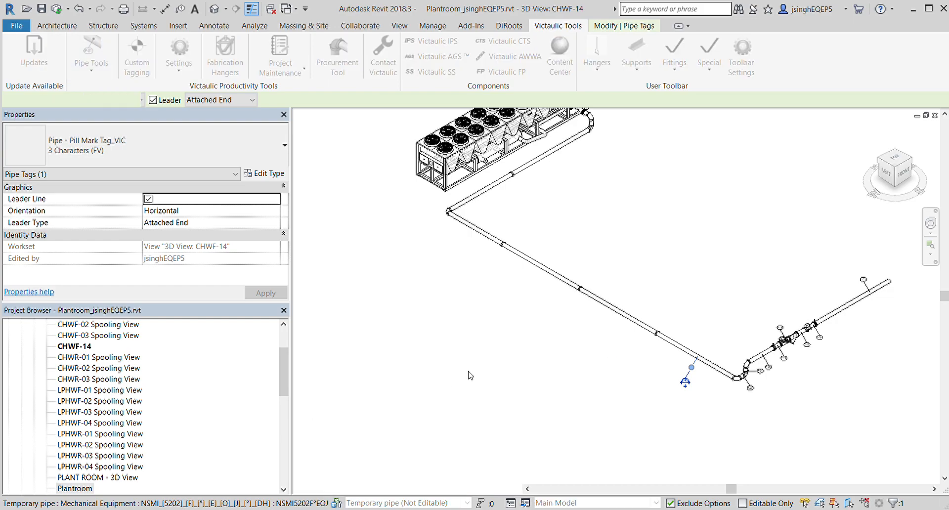
scroll(536, 290, up, 3)
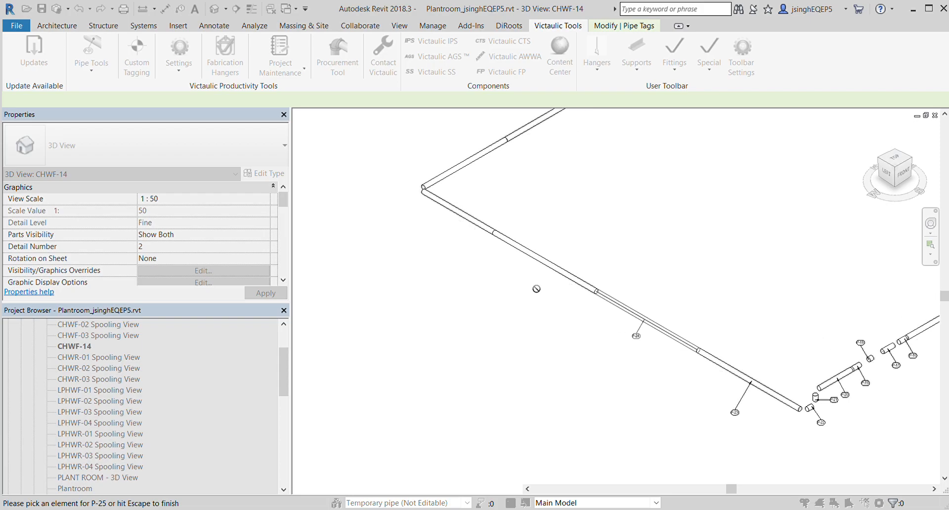
click(549, 257)
click(450, 198)
middle_drag(494, 169, 489, 325)
click(456, 270)
click(585, 205)
click(632, 158)
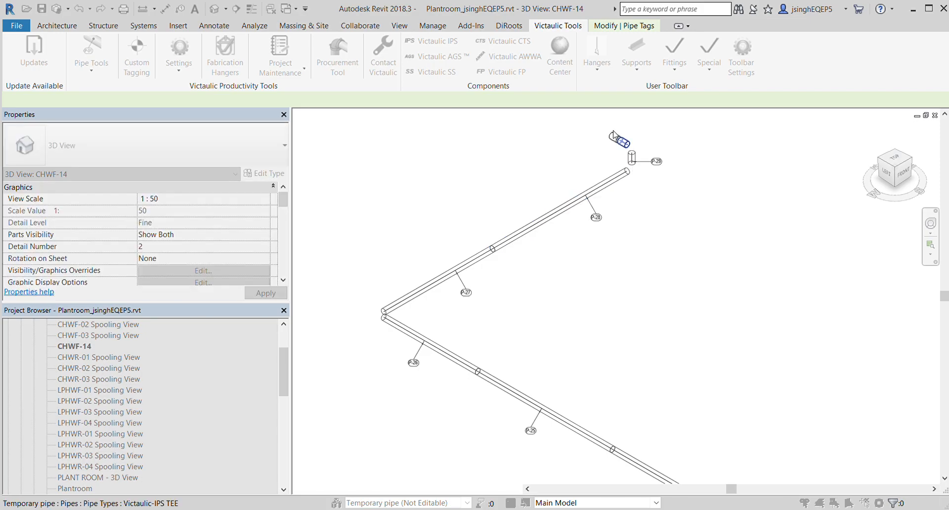
Tag the two short pipes at the chiller connection as P-30 and P-31 and finish the numbering
scroll(625, 145, up, 3)
scroll(626, 145, up, 3)
click(626, 145)
click(590, 135)
scroll(593, 205, down, 6)
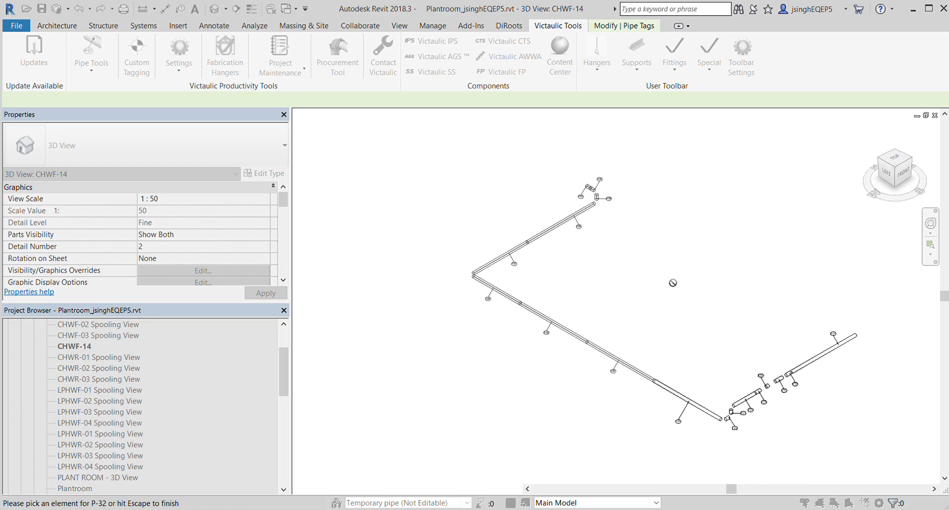
key(Escape)
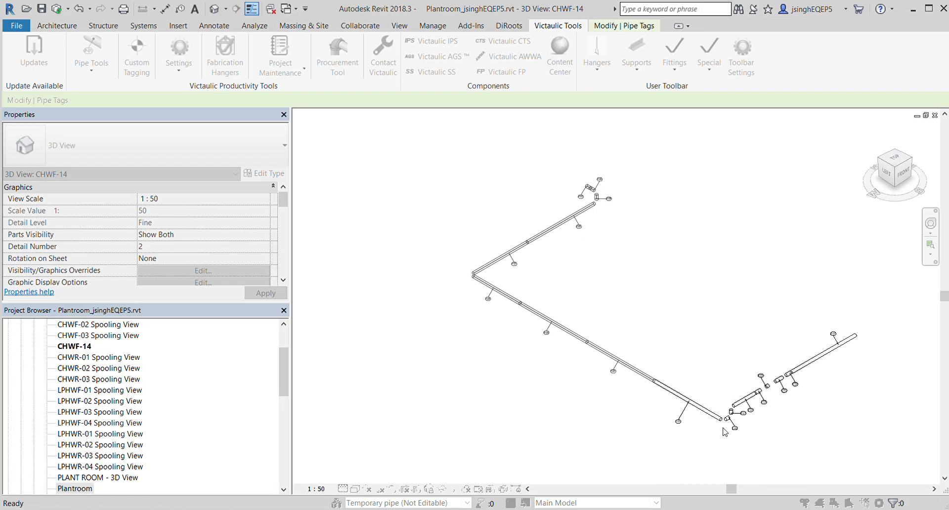
Move the P-30 tag clear of the chiller frame, in line above the P-29 tag
scroll(609, 198, up, 3)
scroll(610, 199, up, 5)
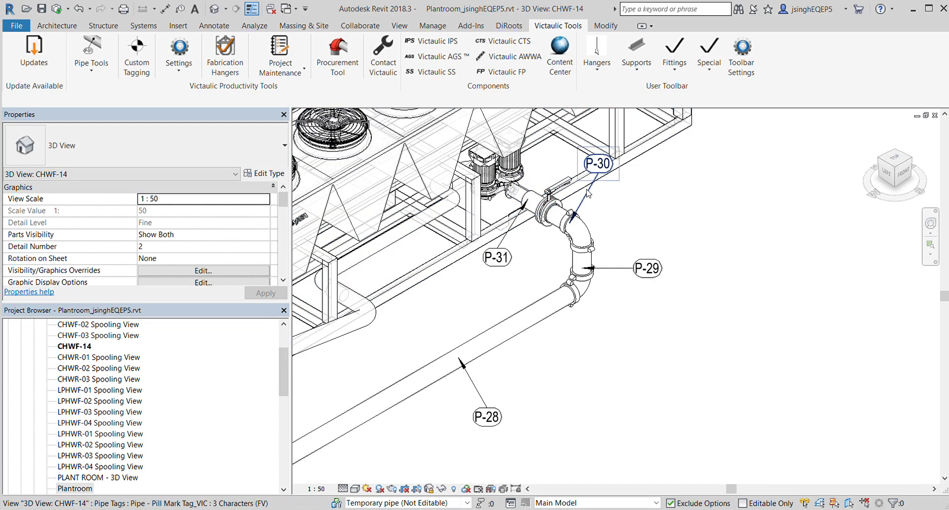
click(588, 193)
drag(603, 181, 576, 192)
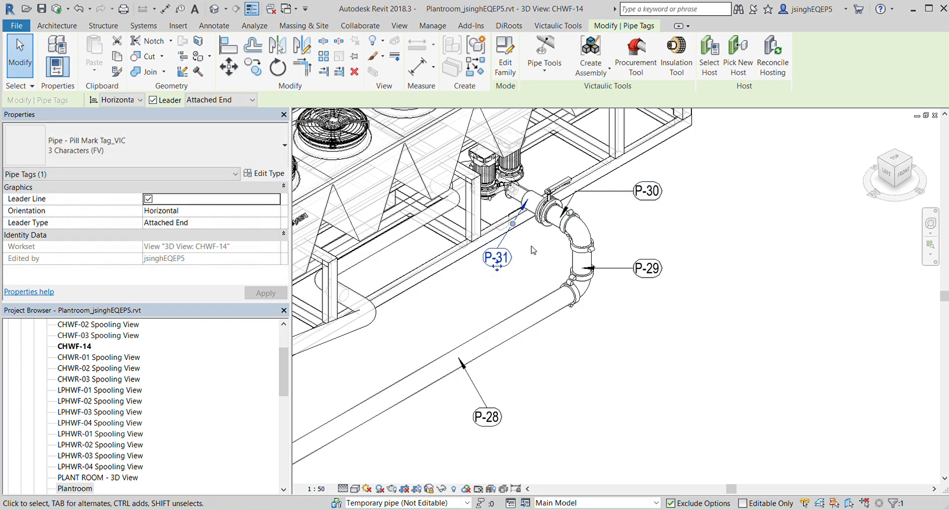
Select the P-24 pipe on the long run and review its mark, size, length and system properties
scroll(527, 259, down, 5)
scroll(580, 292, down, 4)
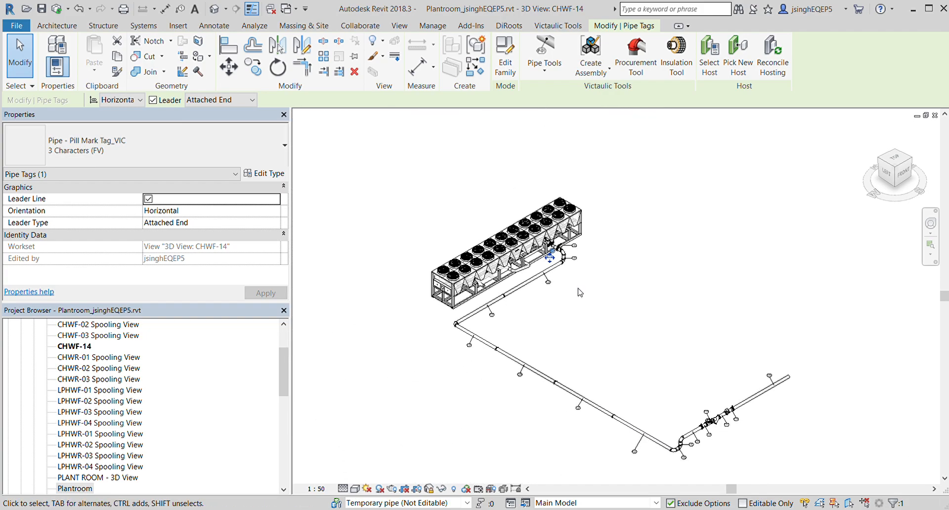
middle_drag(689, 348, 685, 304)
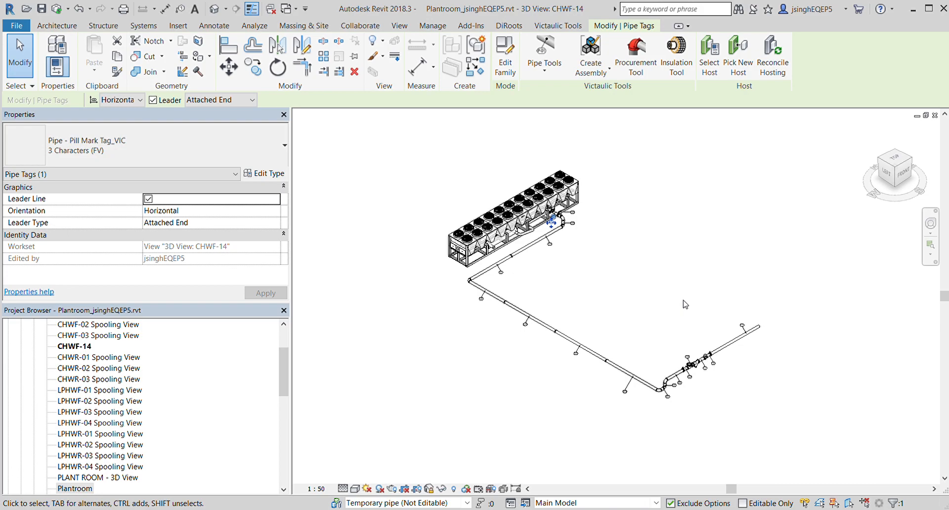
scroll(635, 296, up, 5)
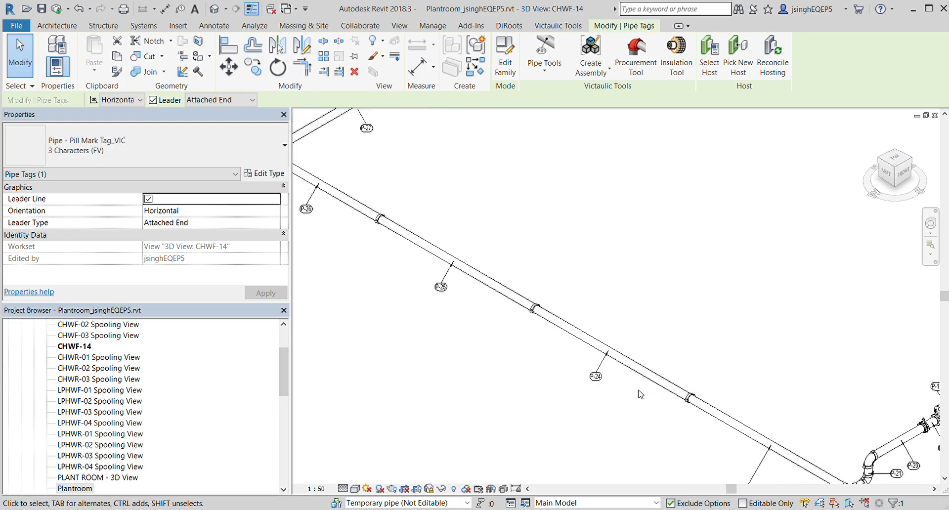
click(636, 378)
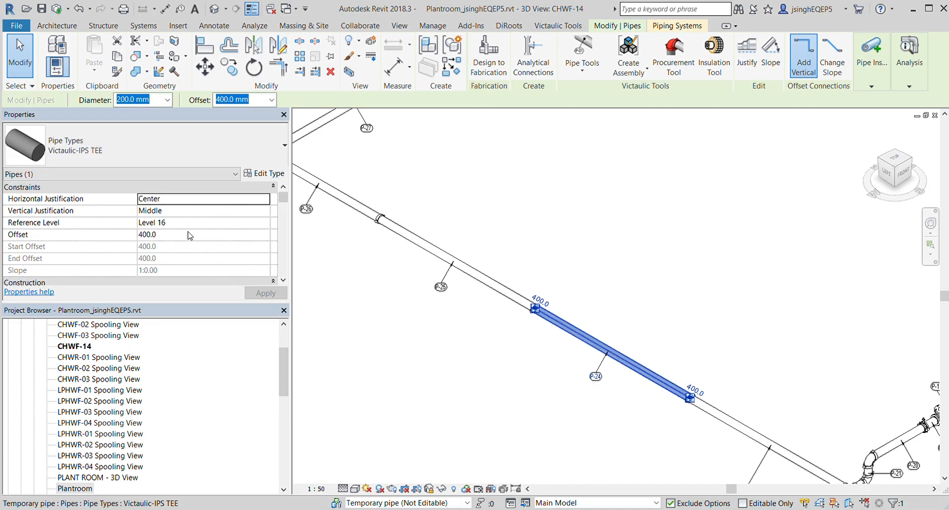
scroll(189, 236, down, 5)
scroll(189, 236, up, 3)
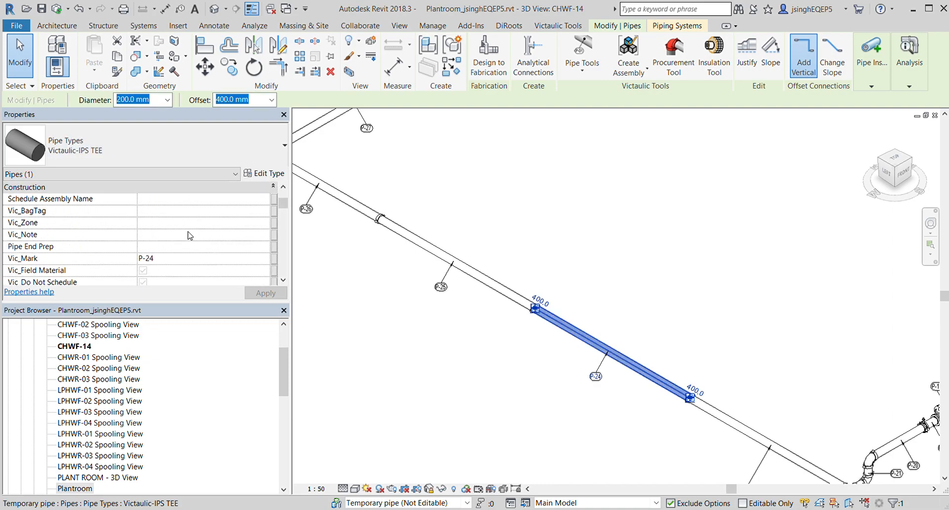
scroll(189, 236, up, 3)
scroll(189, 236, down, 10)
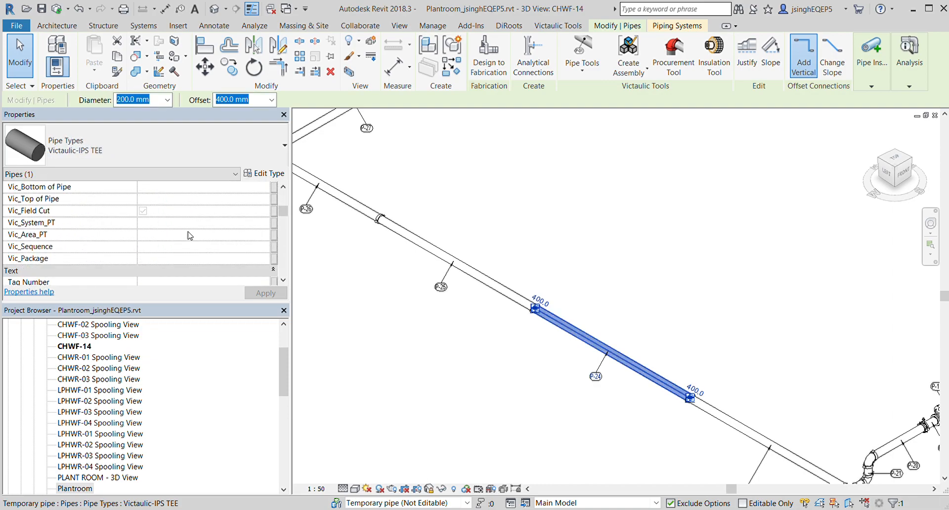
scroll(168, 236, up, 3)
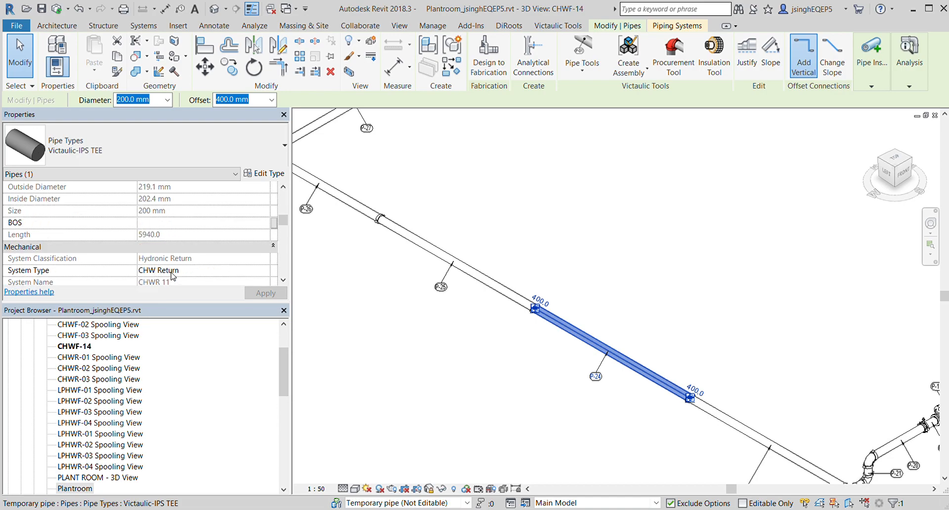
Select the CHWF-14 piping without the chiller and tags, and create the CHWR-14 assembly from it with system CHWR
click(698, 229)
scroll(701, 232, down, 2)
scroll(701, 233, down, 4)
middle_drag(703, 236, 657, 254)
drag(498, 150, 873, 404)
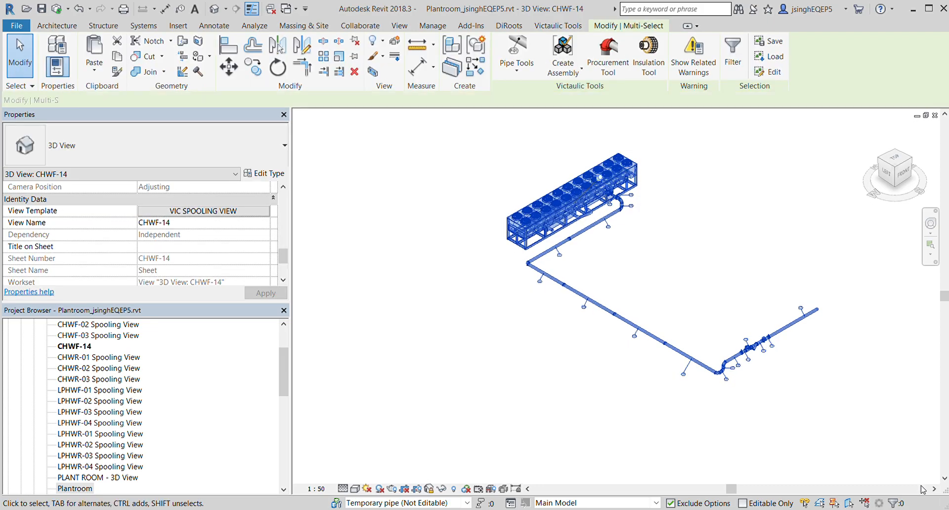
click(897, 505)
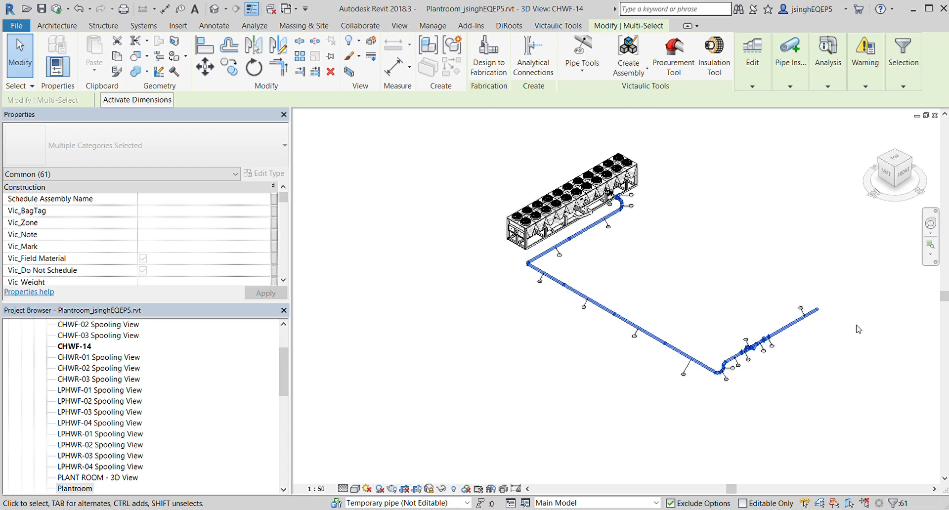
click(634, 50)
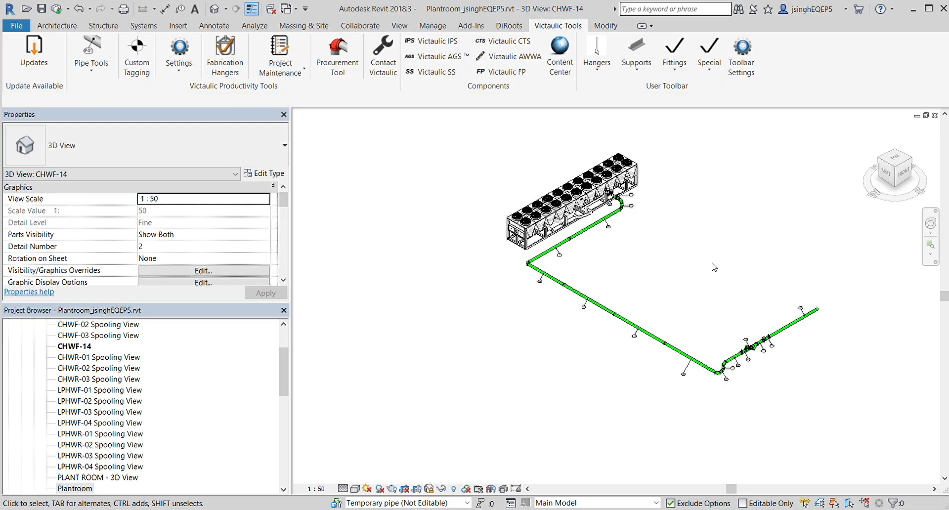
scroll(712, 269, up, 4)
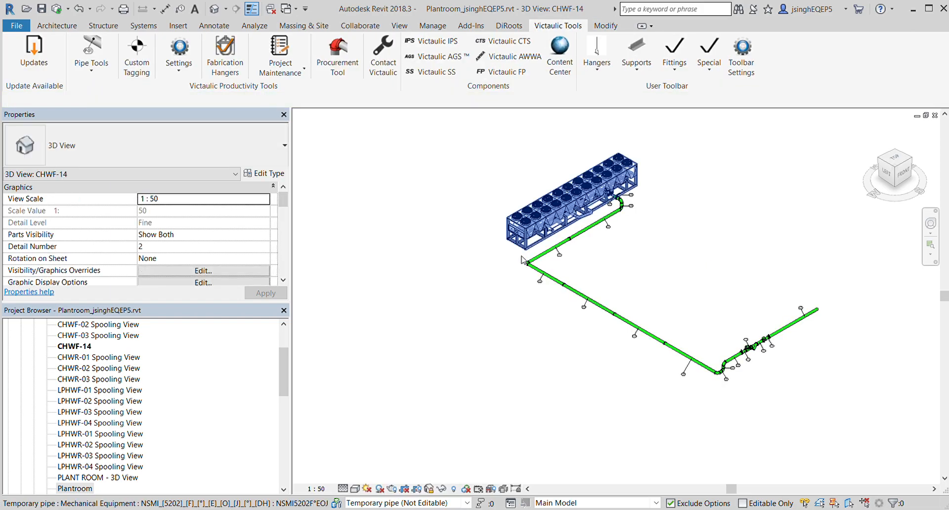
scroll(705, 289, down, 3)
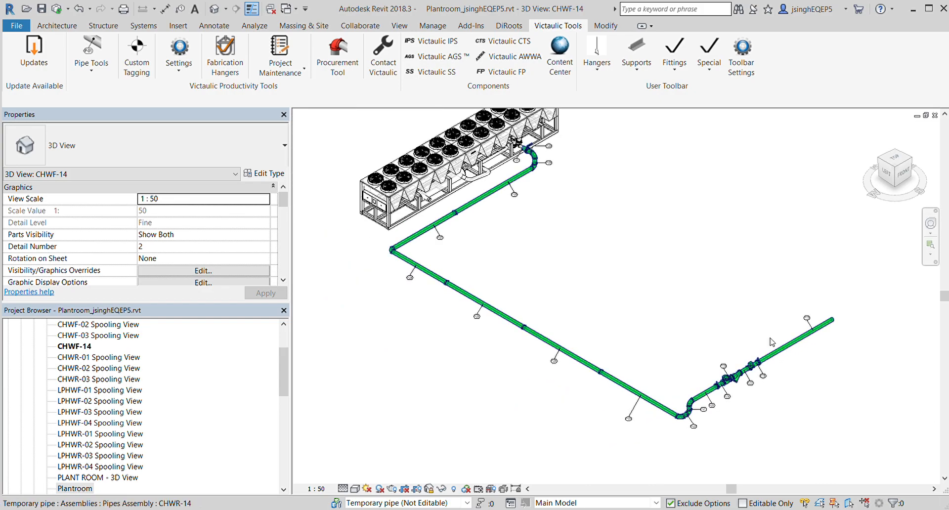
click(616, 383)
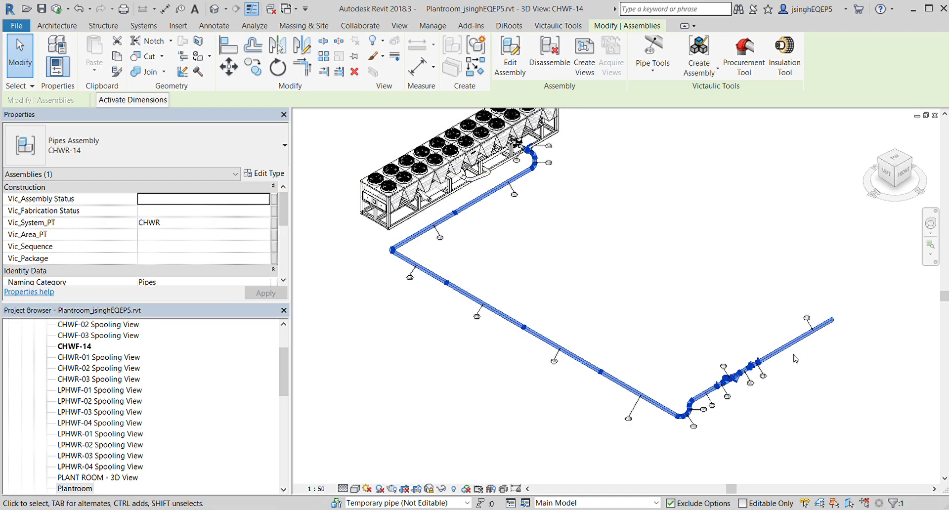
click(767, 224)
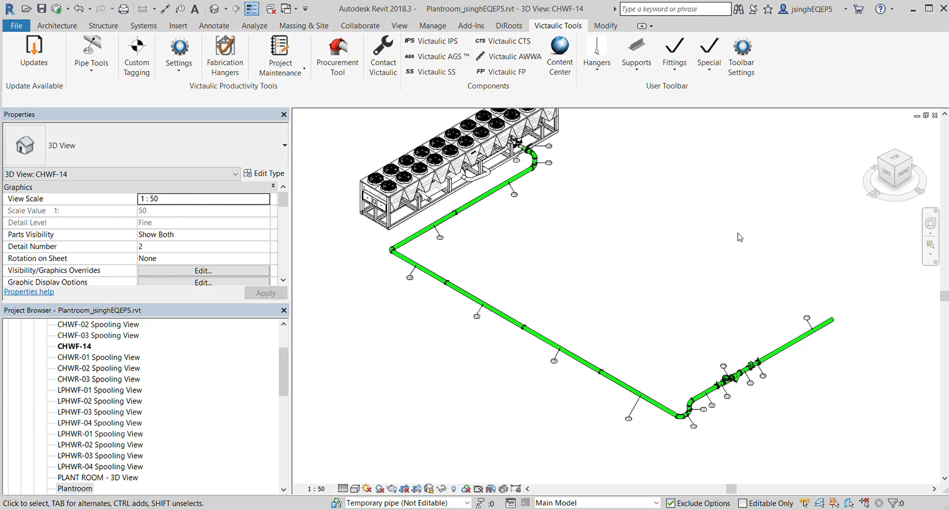
Generate the CHWR-14 sheet with the pipe run's views and parts list using Victaulic Tools
scroll(728, 265, down, 3)
middle_drag(719, 237, 704, 274)
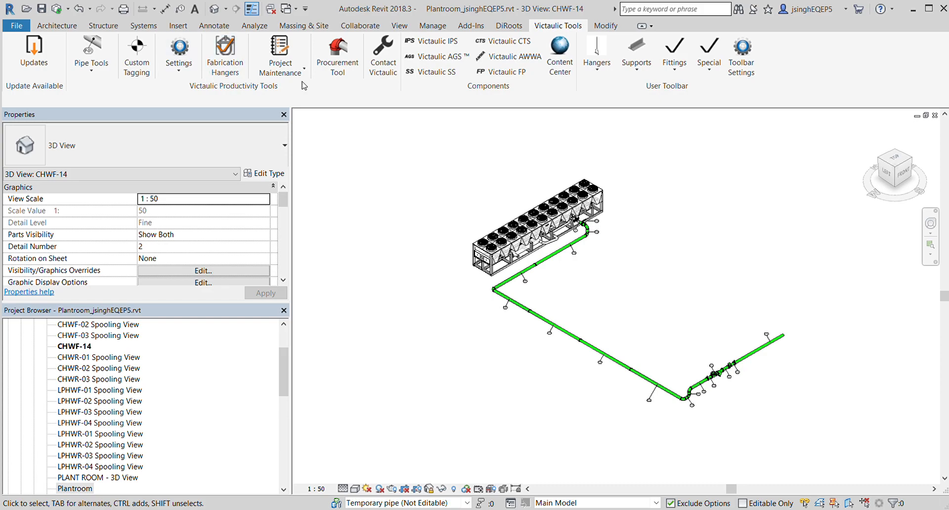
click(176, 73)
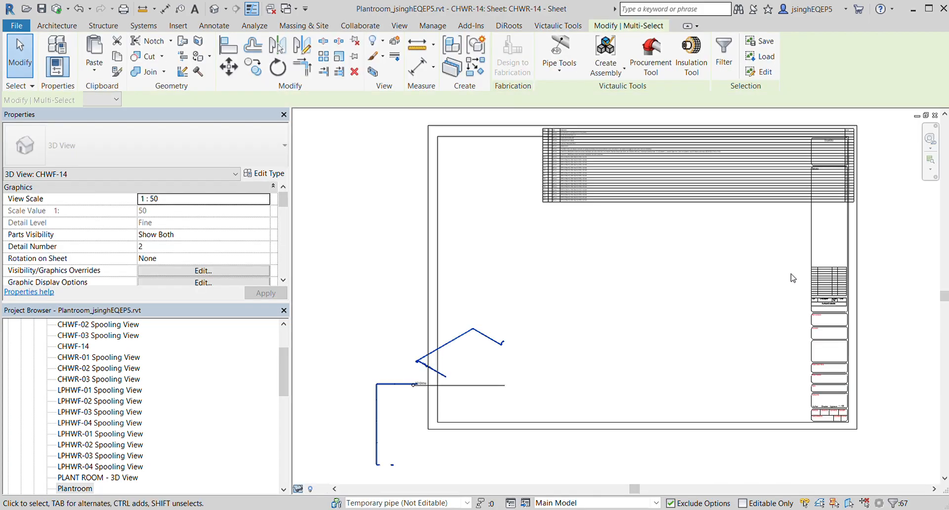
Check the A0 title block and read the parts list rows on the CHWR-14 sheet
click(833, 332)
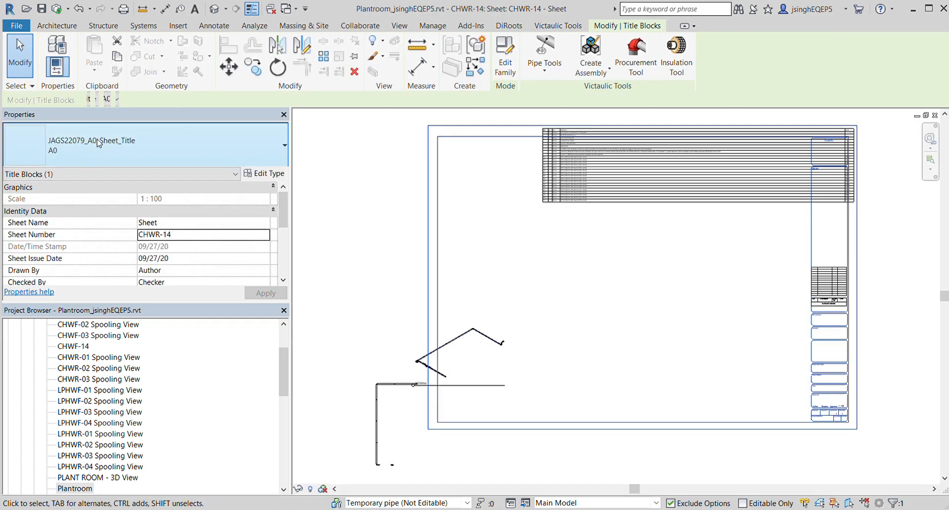
scroll(689, 359, down, 2)
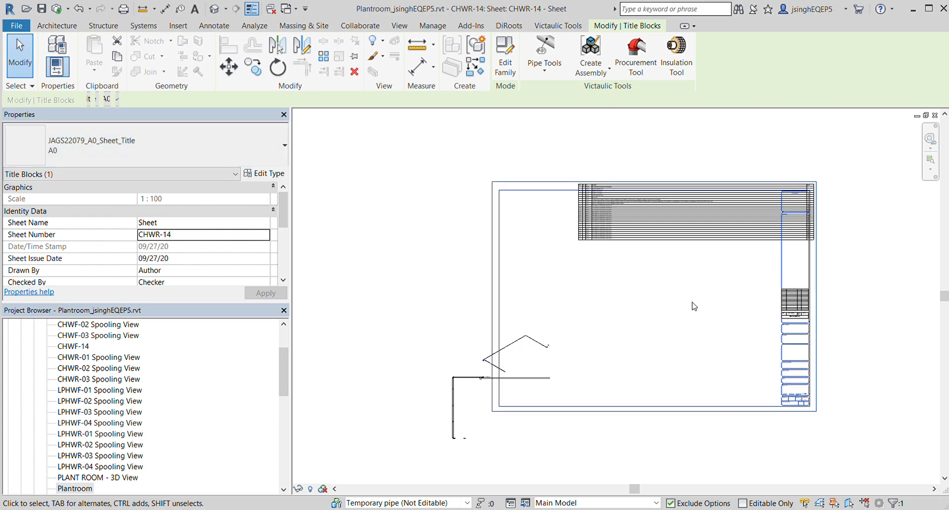
scroll(647, 181, up, 6)
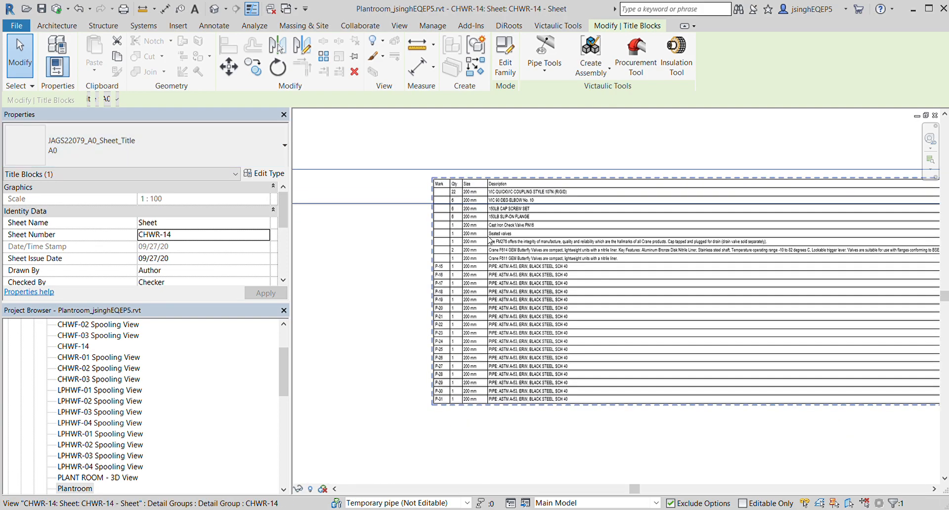
scroll(506, 290, down, 3)
scroll(547, 312, up, 3)
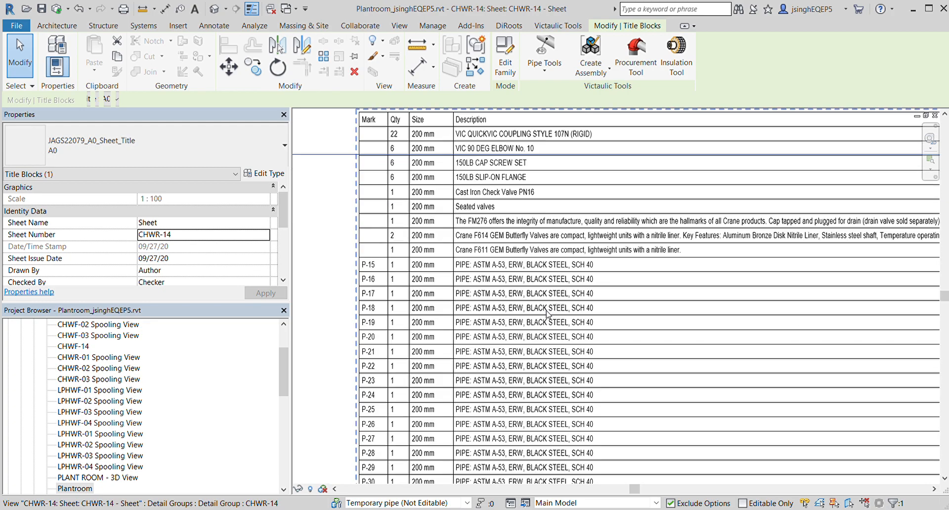
scroll(474, 306, down, 4)
scroll(497, 312, up, 2)
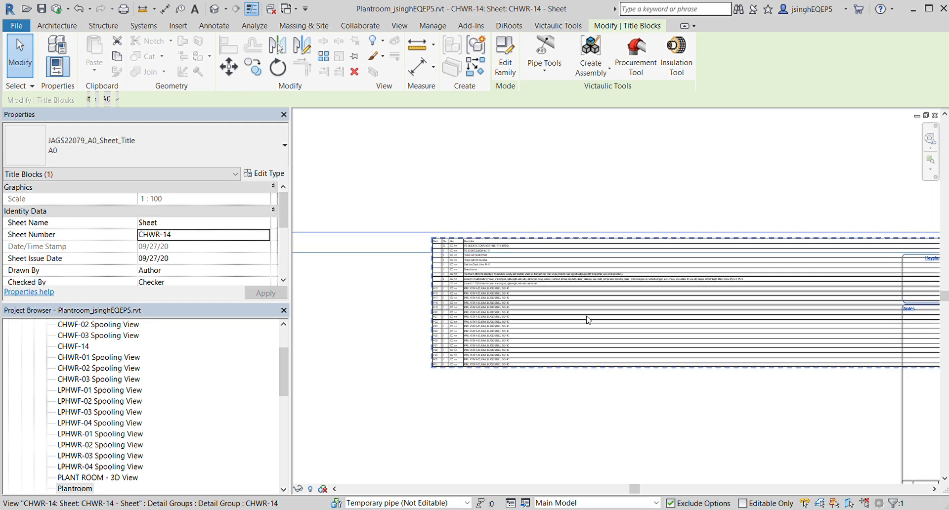
Edit the CHWR-14 parts list group and move the Length column inward to narrow the Description column
click(538, 338)
scroll(494, 340, down, 2)
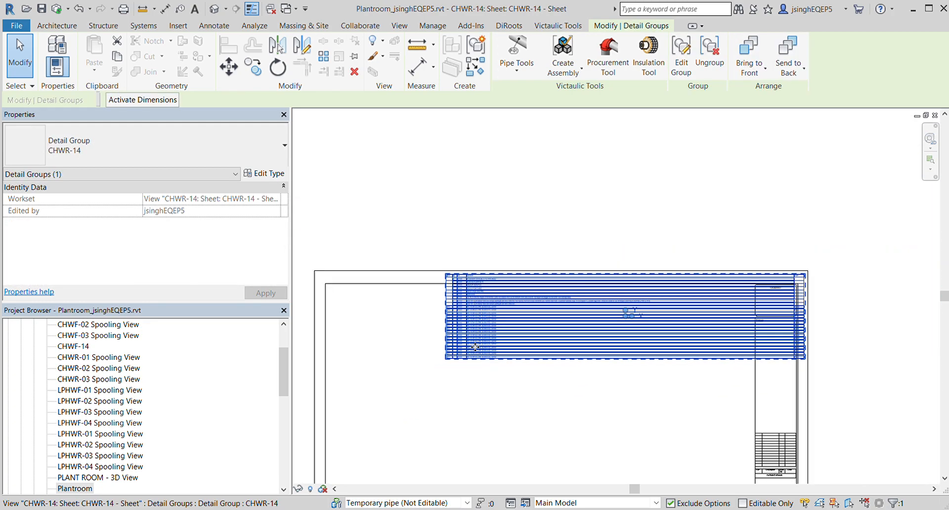
click(680, 67)
drag(773, 221, 832, 374)
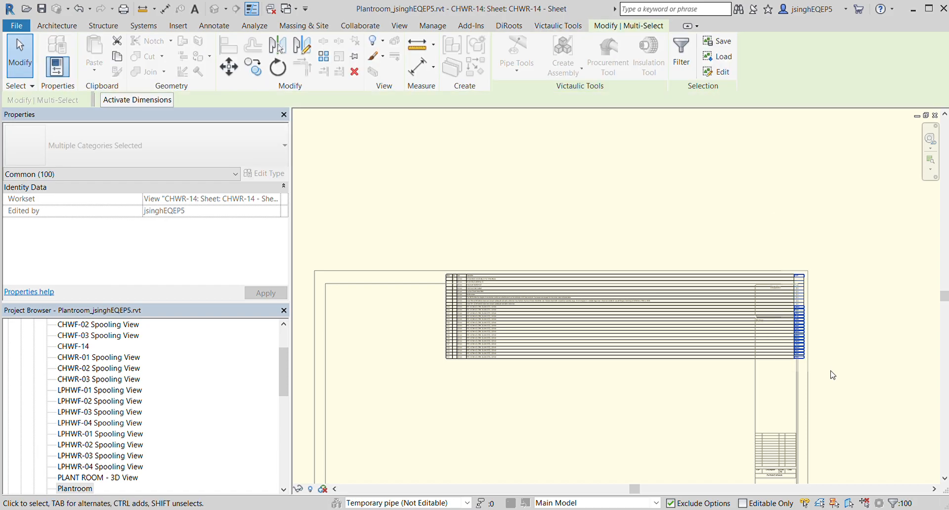
key(Delete)
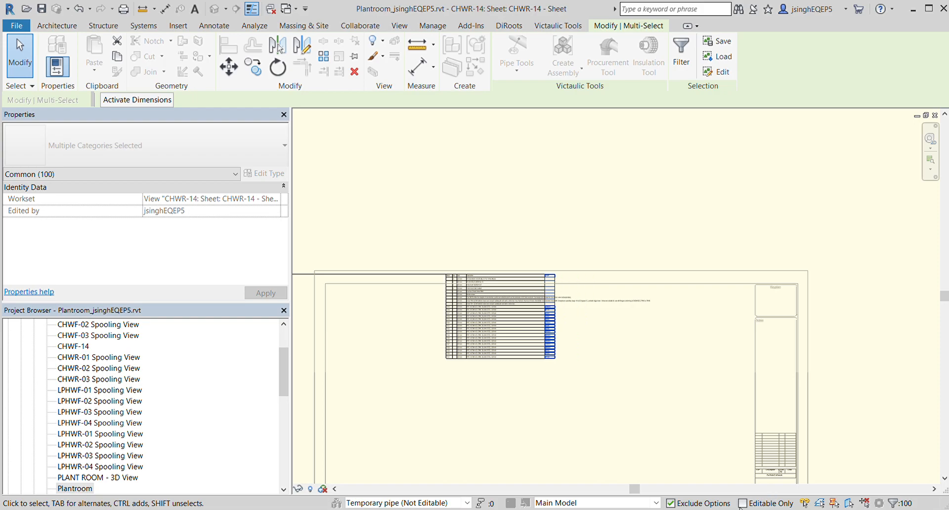
Trim the parts list's top line back to the table's left edge and delete the leftover line pieces outside it
scroll(716, 449, down, 2)
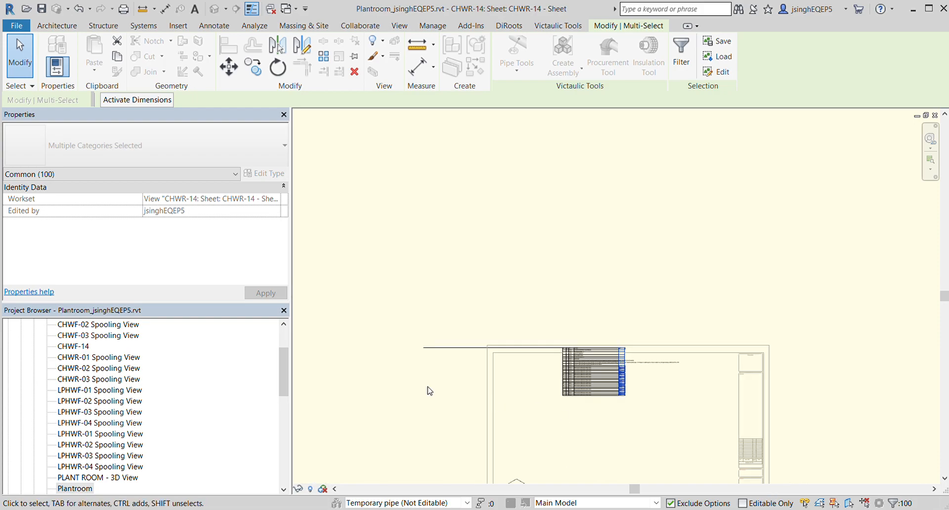
click(461, 350)
scroll(460, 351, up, 2)
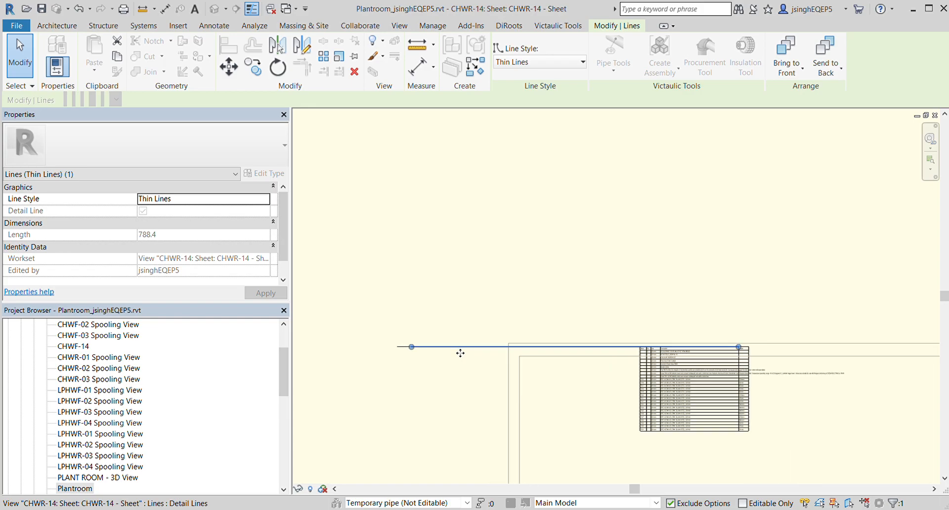
drag(566, 359, 639, 348)
click(416, 349)
key(Delete)
drag(375, 322, 435, 363)
key(Delete)
Examine the parts list for descriptions that overrun the narrowed Description and Length columns
scroll(761, 390, up, 6)
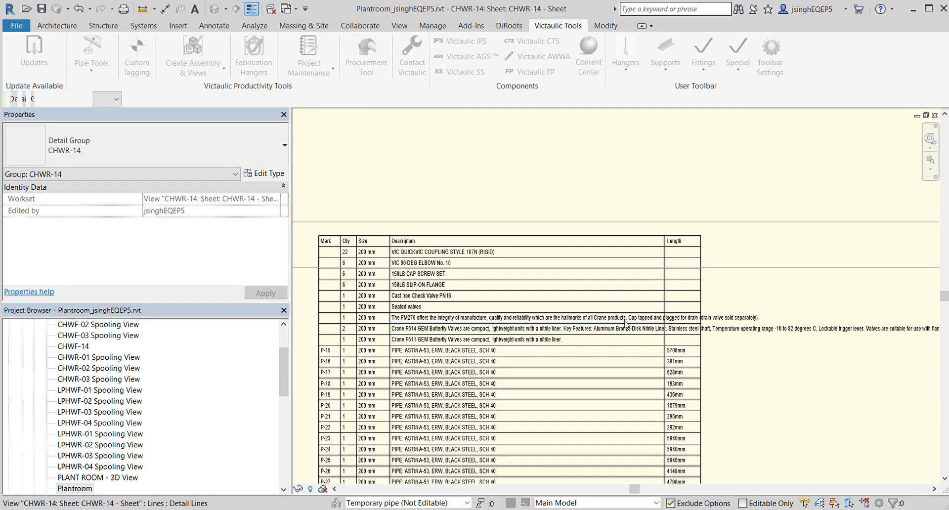
scroll(677, 326, up, 4)
scroll(790, 340, down, 4)
scroll(397, 351, up, 4)
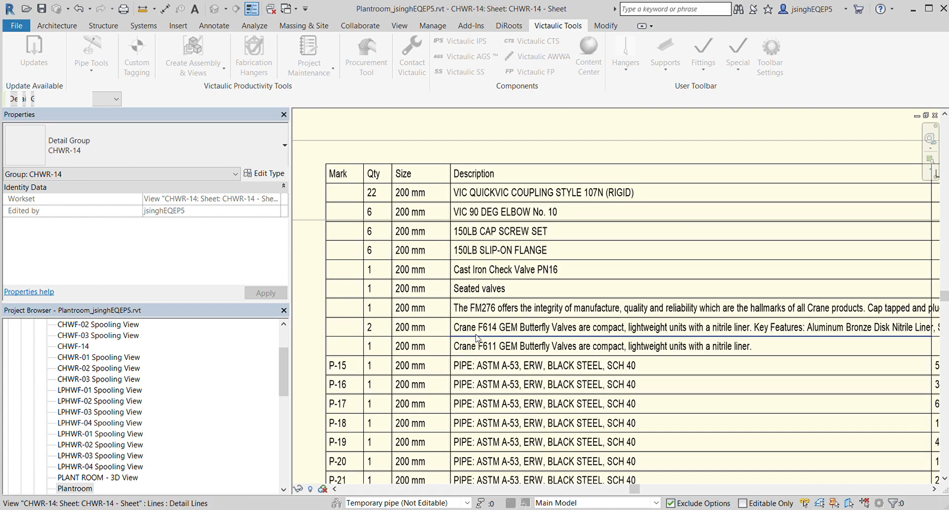
scroll(504, 332, up, 1)
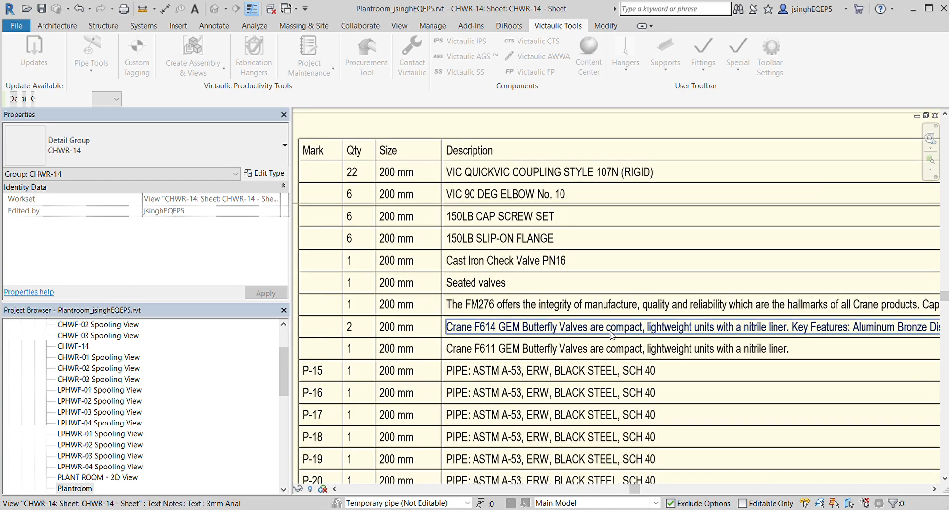
middle_drag(612, 335, 457, 344)
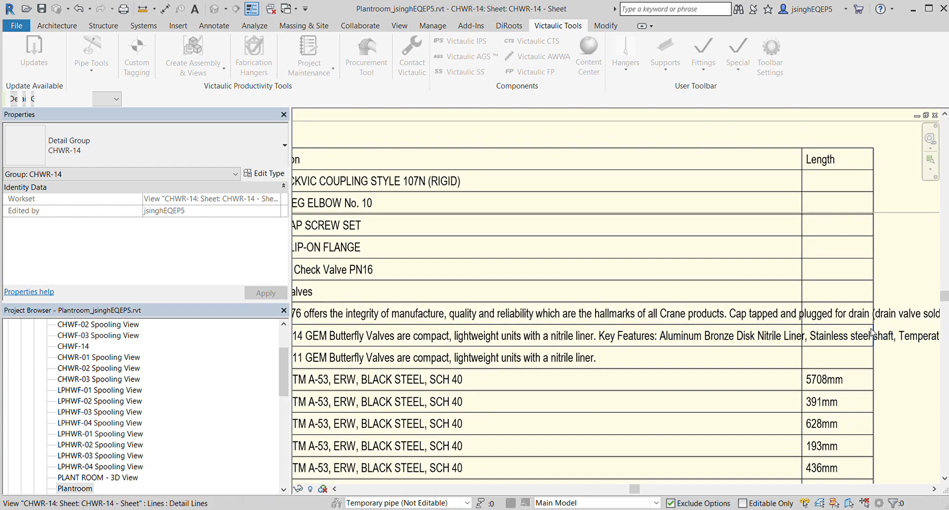
scroll(873, 333, down, 3)
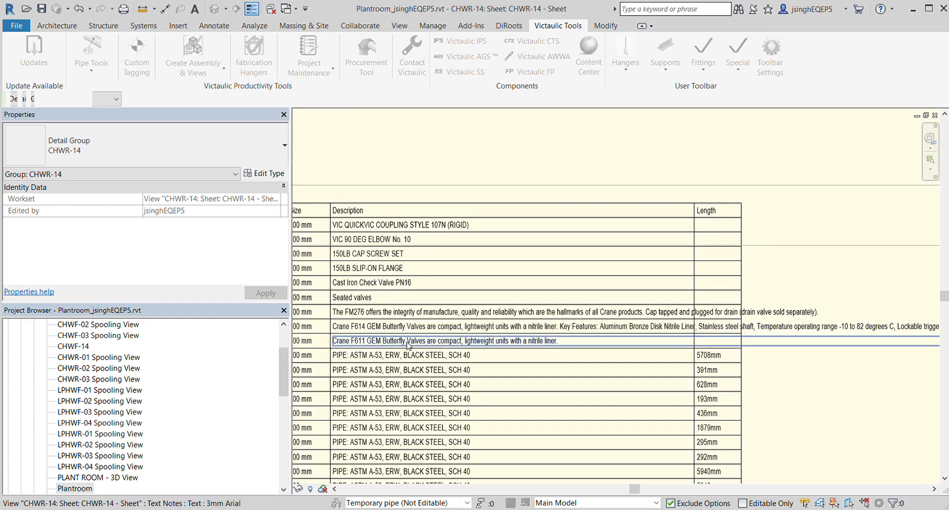
middle_drag(411, 345, 554, 363)
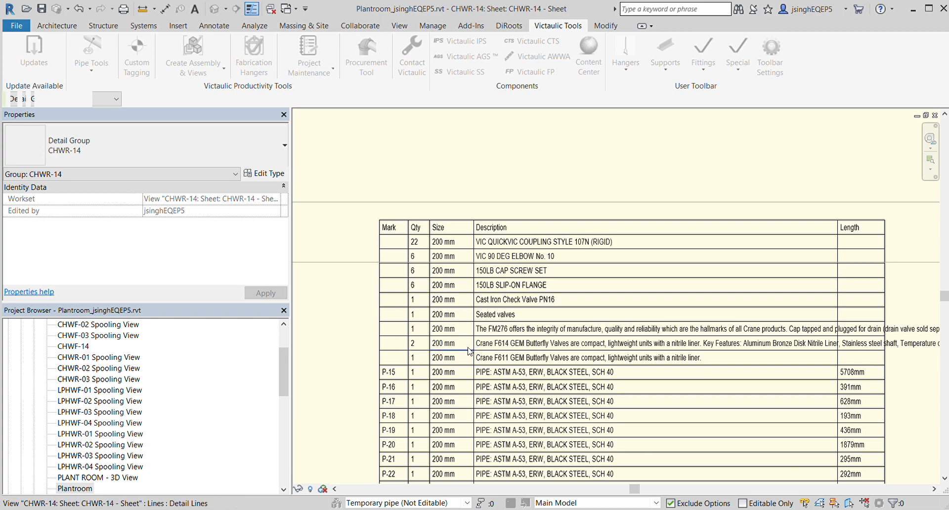
middle_drag(617, 361, 492, 372)
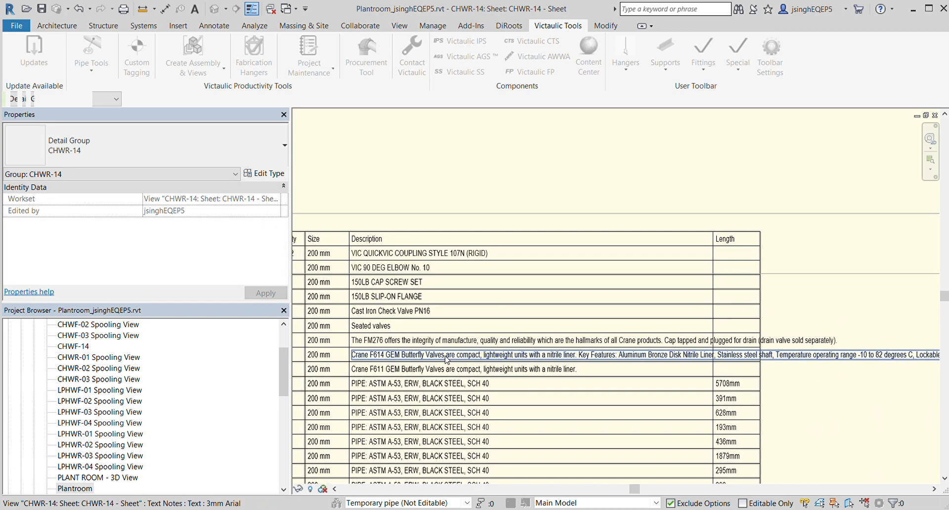
Shorten the Crane F614 description in the parts list to "Crane F614 GEM Butterfly Valves"
click(522, 354)
scroll(522, 355, down, 1)
scroll(563, 372, down, 2)
middle_drag(581, 377, 536, 387)
double_click(801, 366)
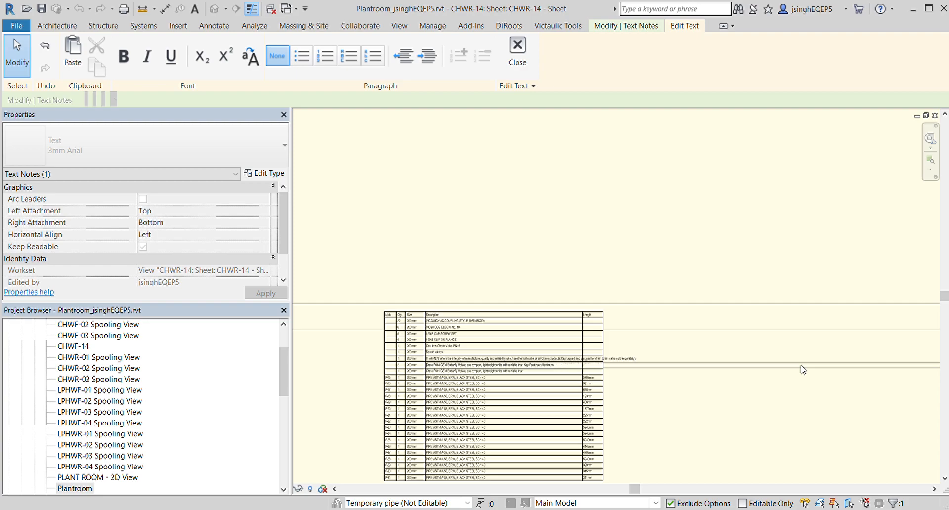
scroll(565, 366, up, 6)
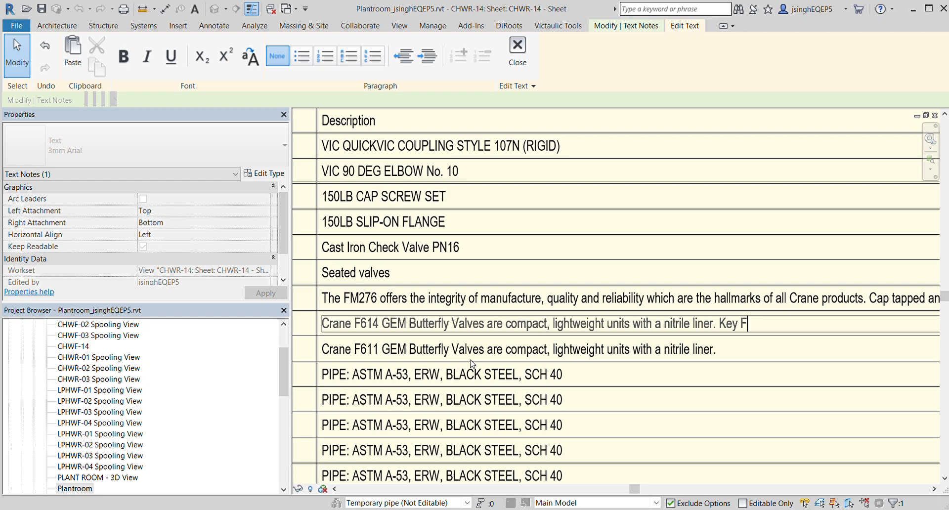
key(BackSpace)
key(BackSpace)
key(BackSpace)
key(BackSpace)
key(BackSpace)
key(BackSpace)
key(BackSpace)
key(BackSpace)
key(BackSpace)
key(BackSpace)
key(BackSpace)
key(BackSpace)
key(BackSpace)
key(BackSpace)
key(BackSpace)
key(BackSpace)
key(BackSpace)
key(BackSpace)
key(BackSpace)
key(BackSpace)
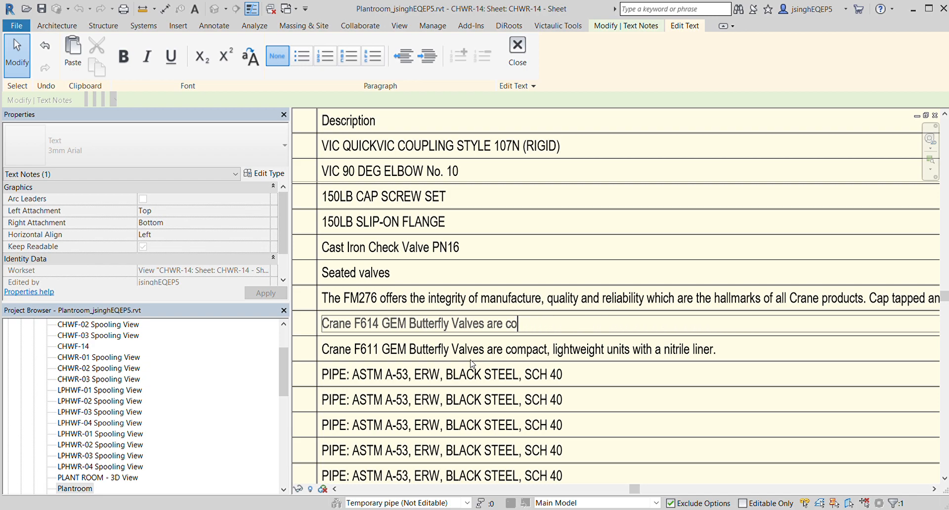
key(BackSpace)
key(BackSpace)
scroll(467, 312, down, 3)
click(631, 300)
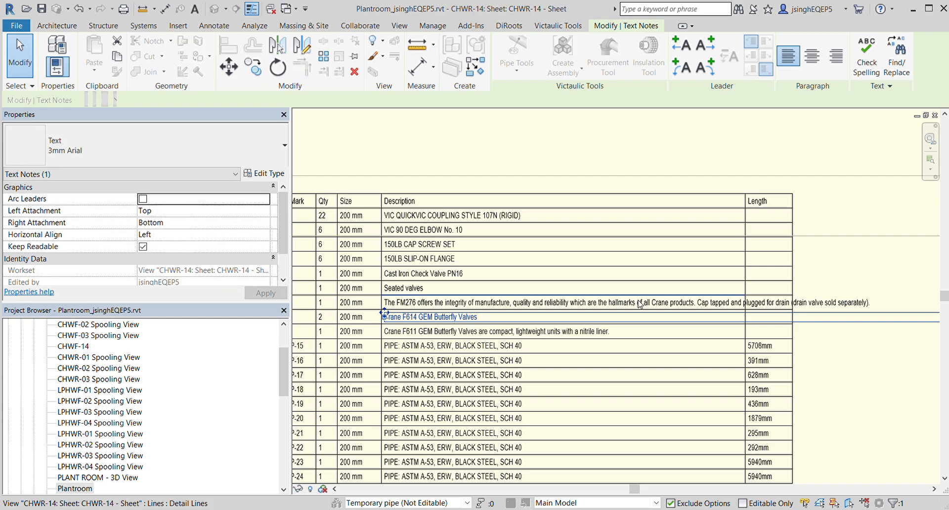
Shorten the FM276 description in the parts list to "The FM276"
double_click(882, 303)
drag(874, 303, 417, 305)
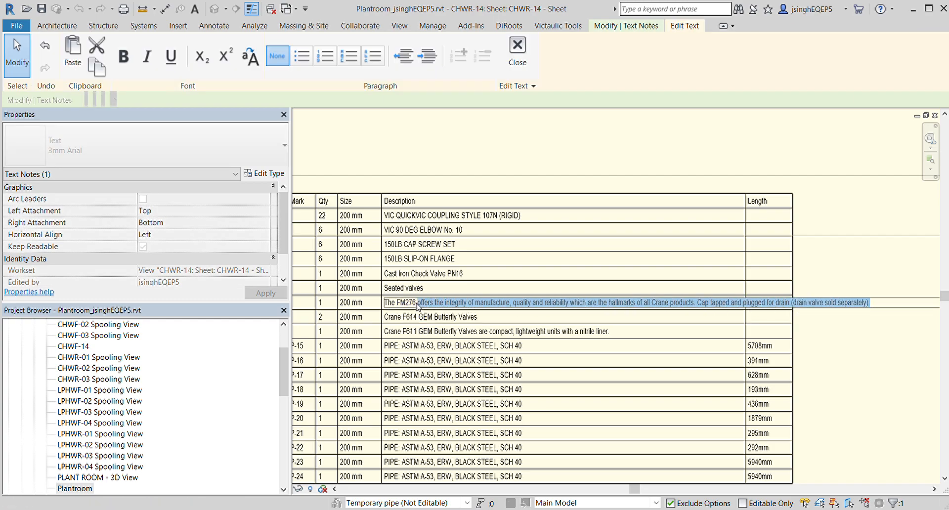
key(Delete)
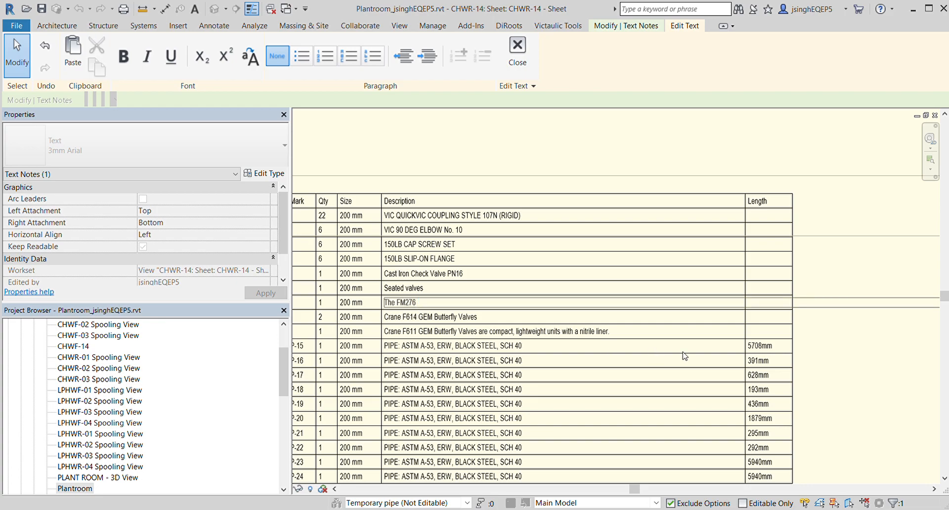
click(845, 366)
scroll(860, 363, down, 2)
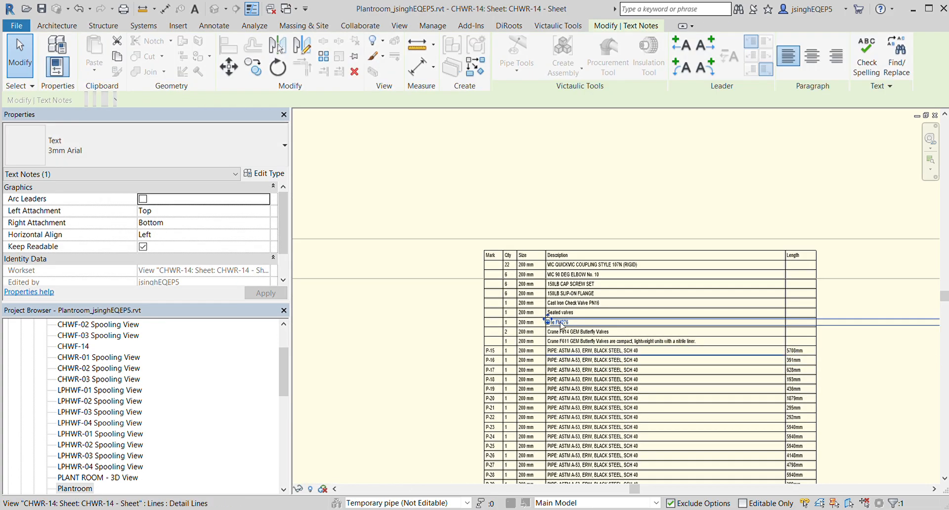
Review the parts list's quantities, sizes and descriptions for the fittings, valves and marked pipes
scroll(563, 267, up, 3)
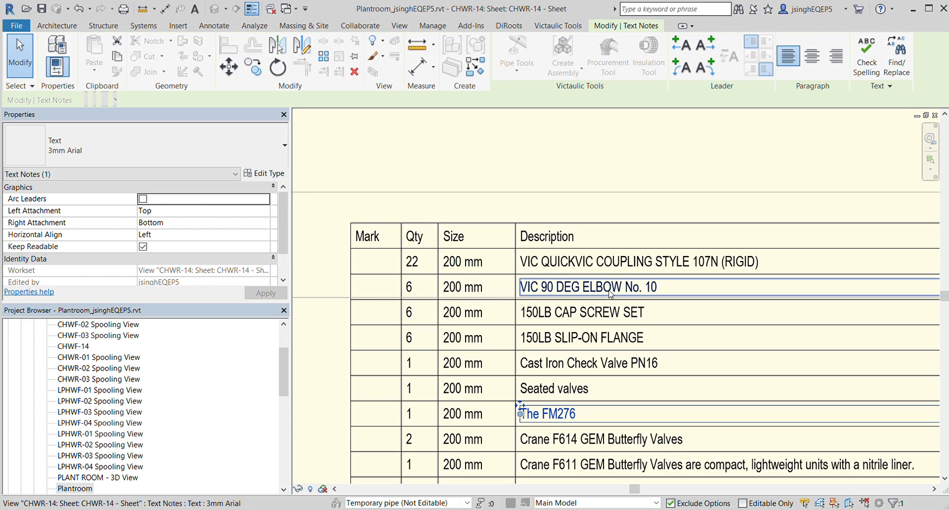
scroll(614, 294, down, 2)
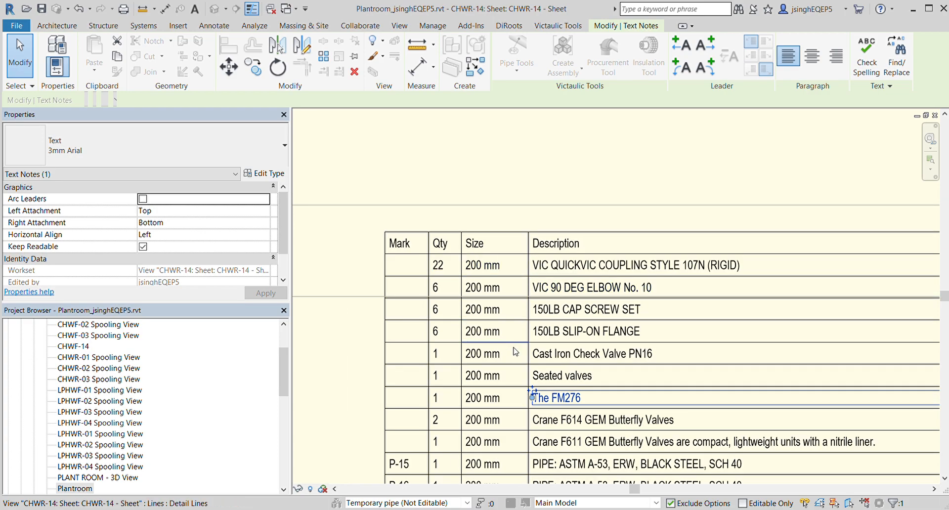
middle_drag(515, 235, 479, 314)
scroll(544, 344, up, 1)
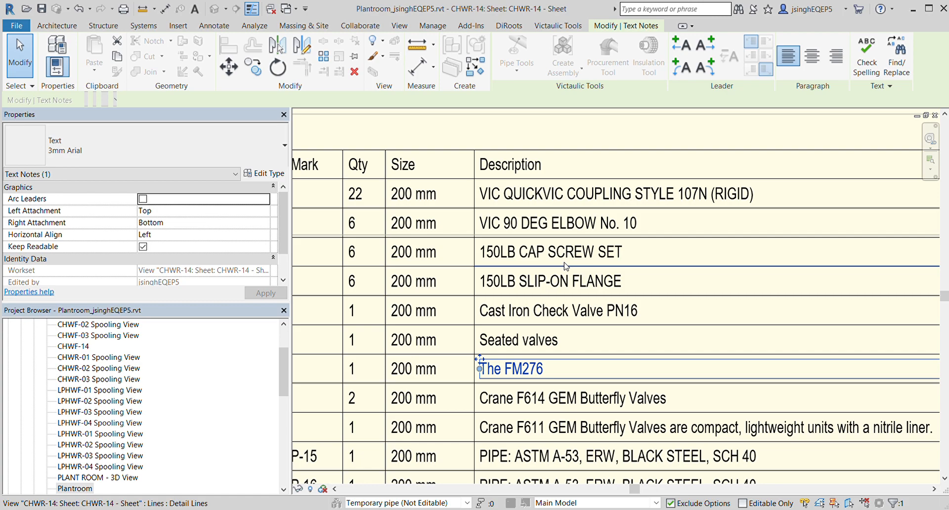
scroll(365, 230, down, 1)
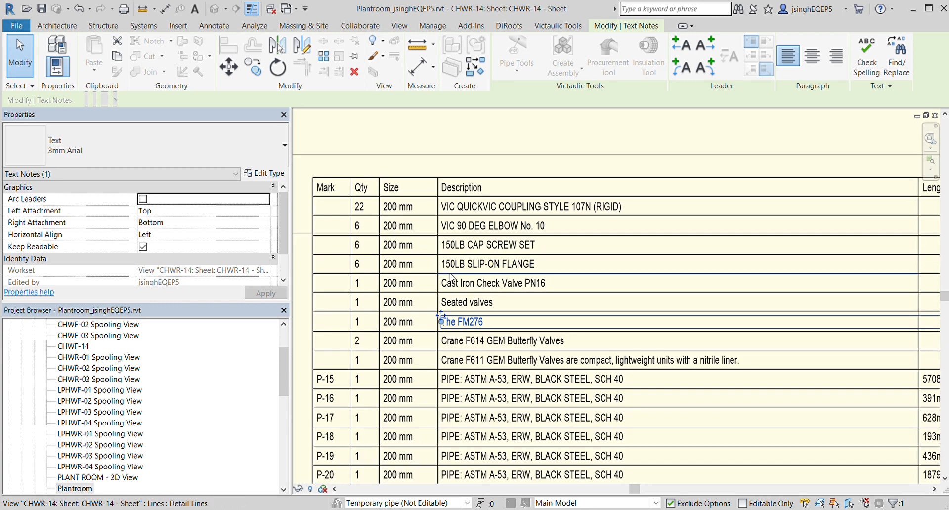
scroll(506, 287, down, 1)
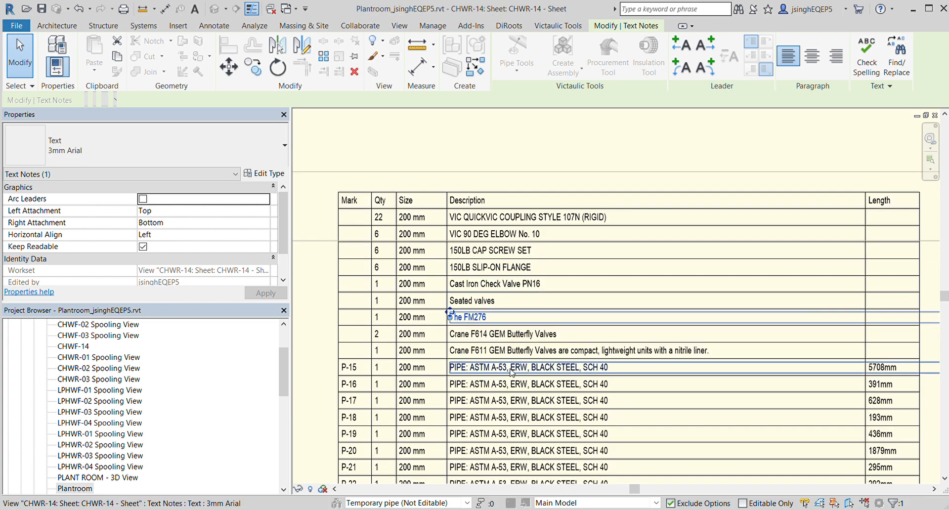
scroll(351, 380, up, 3)
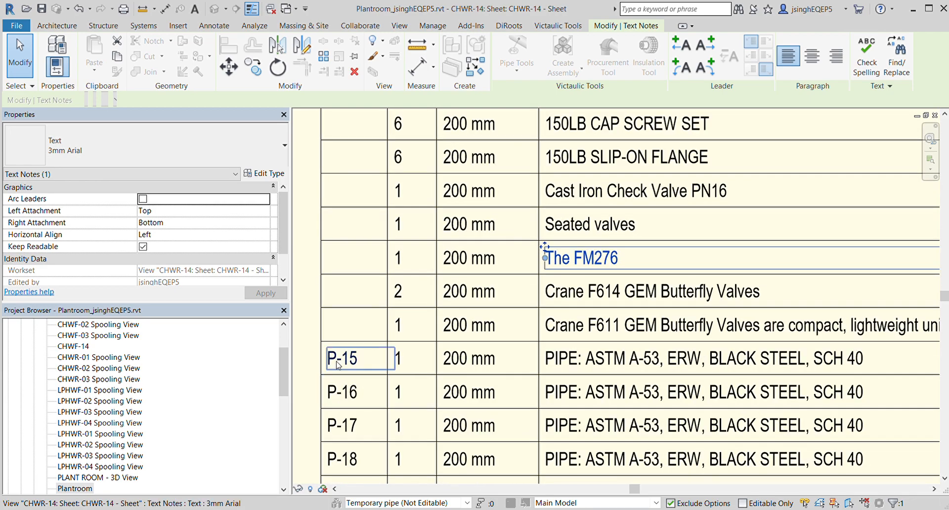
scroll(338, 364, down, 1)
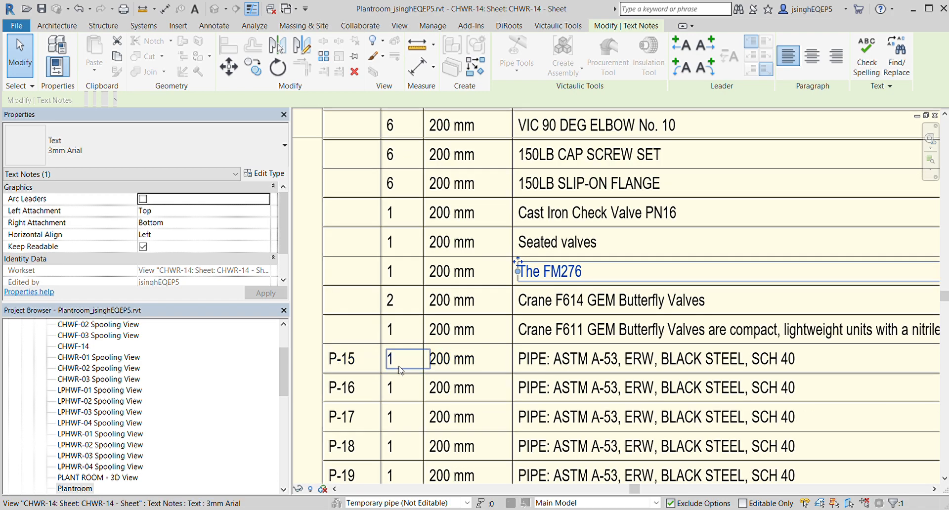
middle_drag(638, 373, 489, 379)
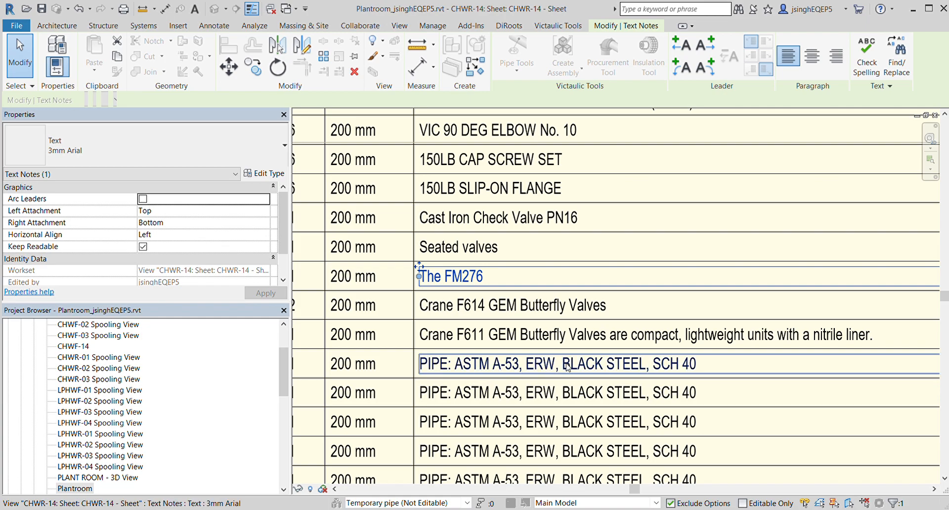
Check the cut lengths listed for the pipe rows in the parts list's Length column
scroll(434, 363, down, 3)
middle_drag(785, 375, 562, 374)
scroll(727, 368, up, 1)
scroll(690, 372, up, 4)
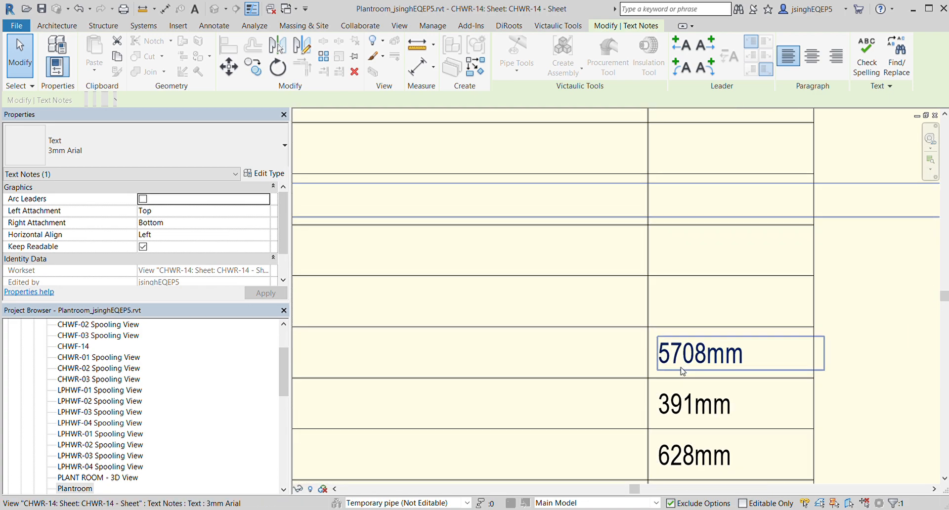
scroll(731, 361, down, 3)
scroll(747, 352, down, 2)
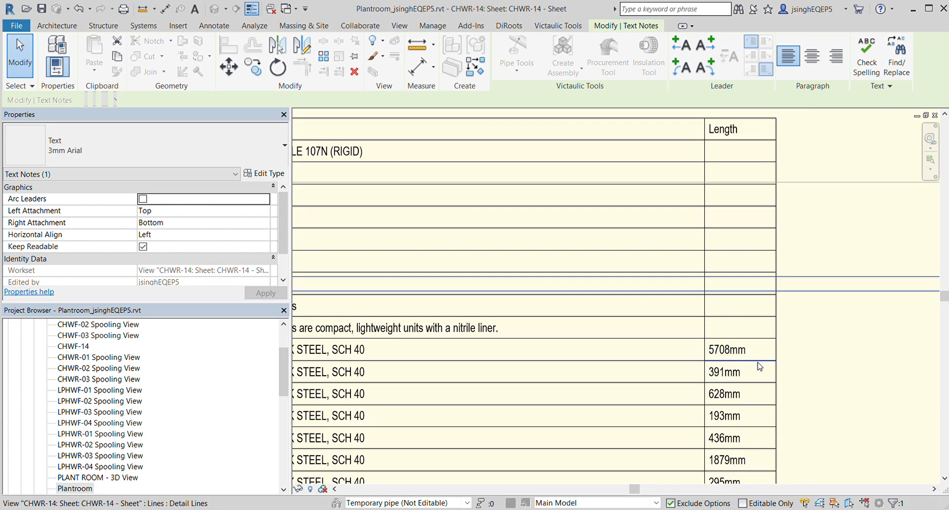
scroll(756, 381, down, 2)
scroll(755, 339, up, 1)
scroll(741, 355, up, 6)
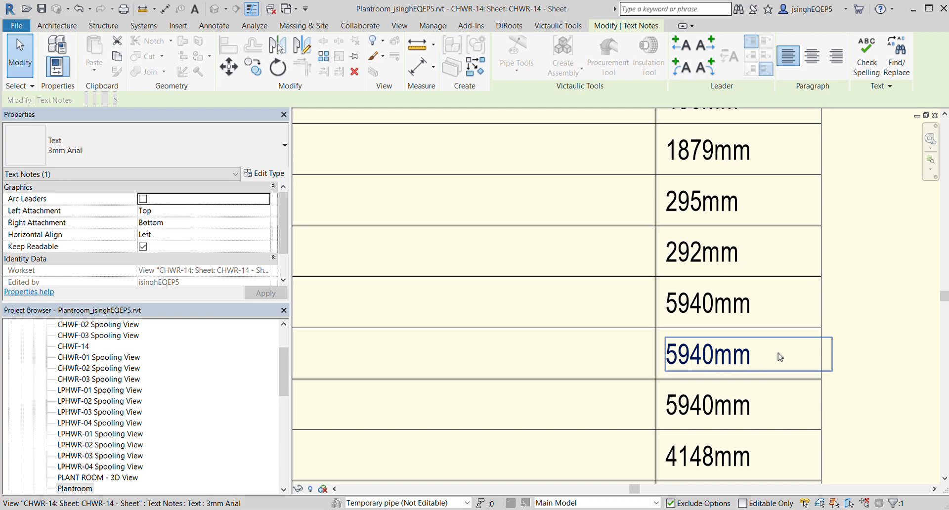
scroll(779, 357, down, 6)
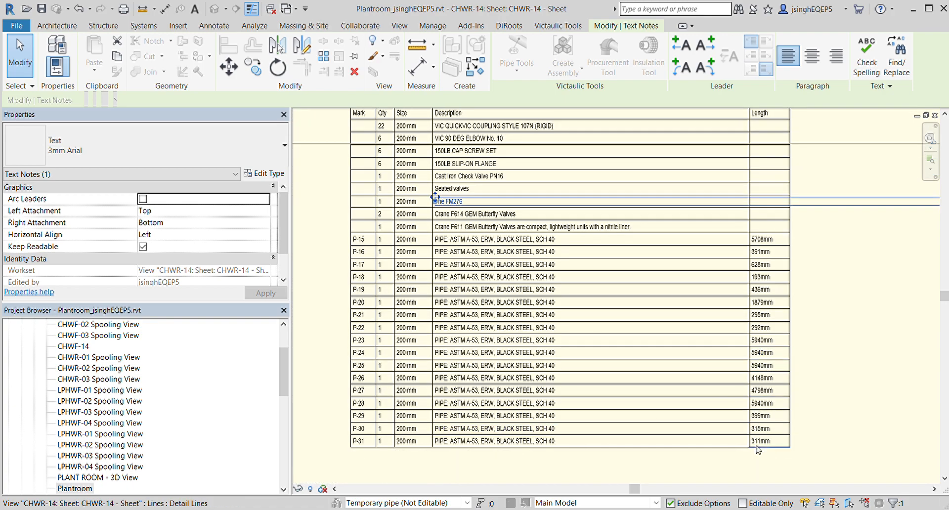
scroll(756, 447, up, 4)
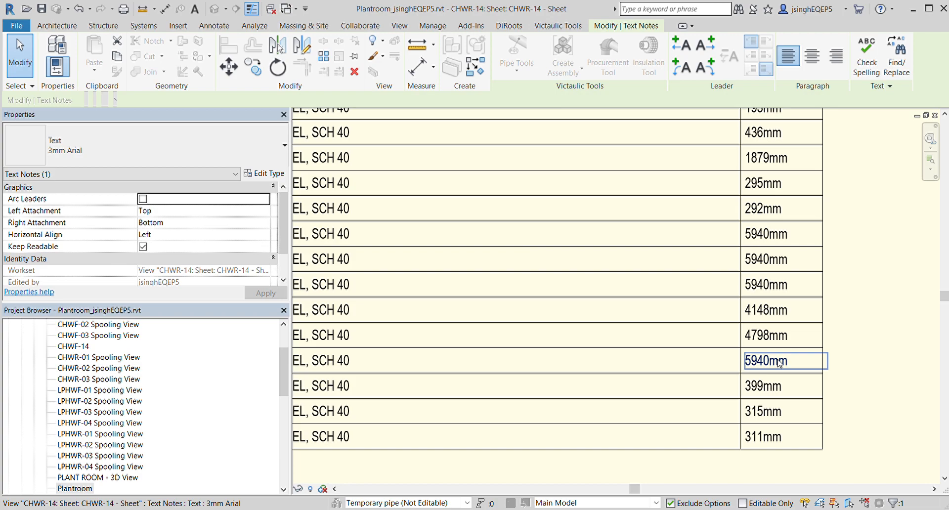
scroll(778, 357, down, 4)
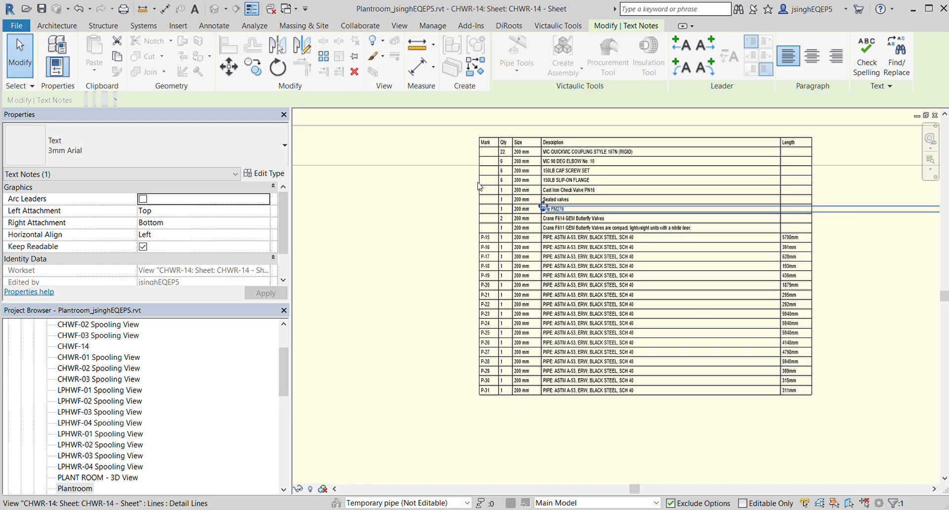
Finish editing the CHWR-14 parts list group and move the table inside the sheet border, beside the upper part of the title block
click(568, 311)
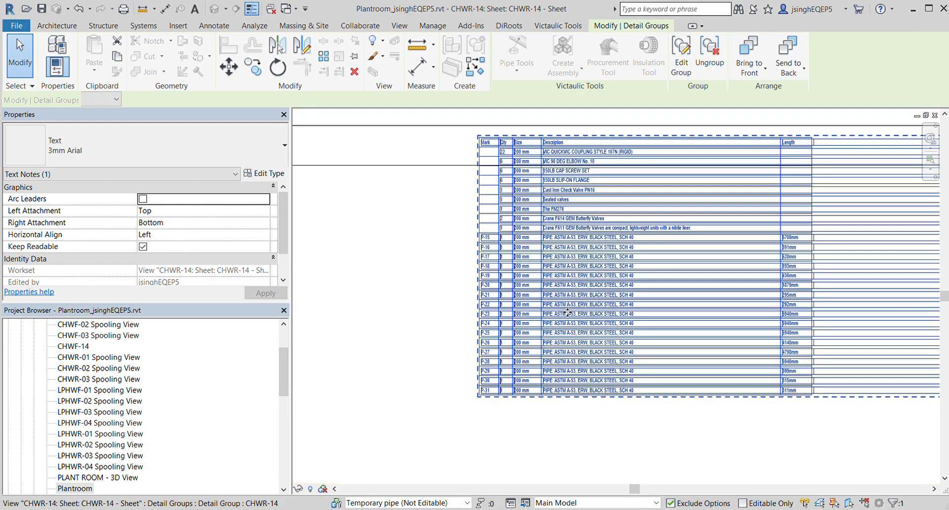
scroll(567, 311, down, 4)
click(566, 192)
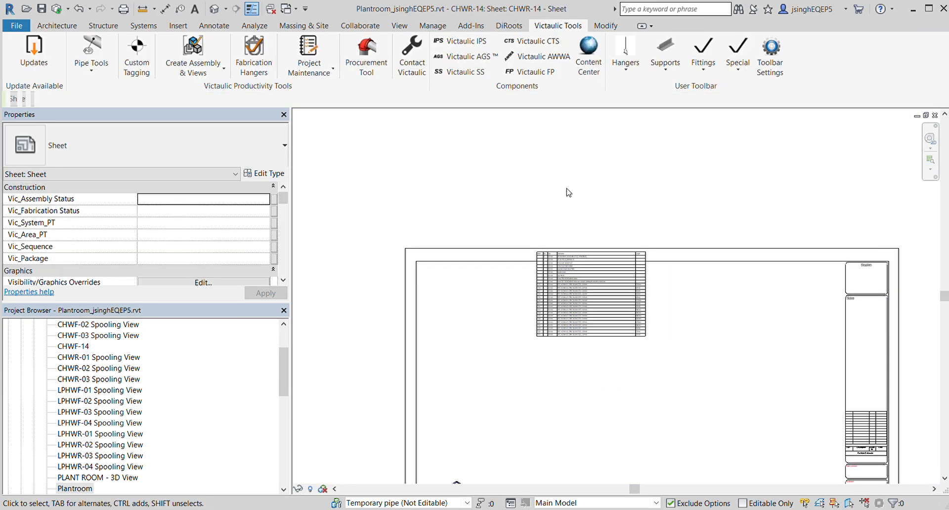
click(595, 303)
drag(592, 298, 772, 301)
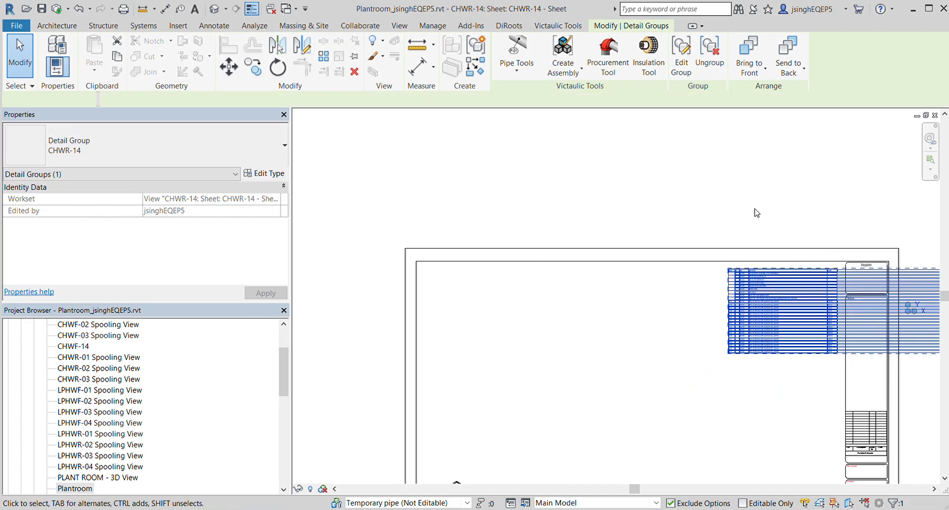
click(761, 196)
Delete the 3D Ortho viewport from the CHWR-14 sheet
scroll(606, 381, up, 6)
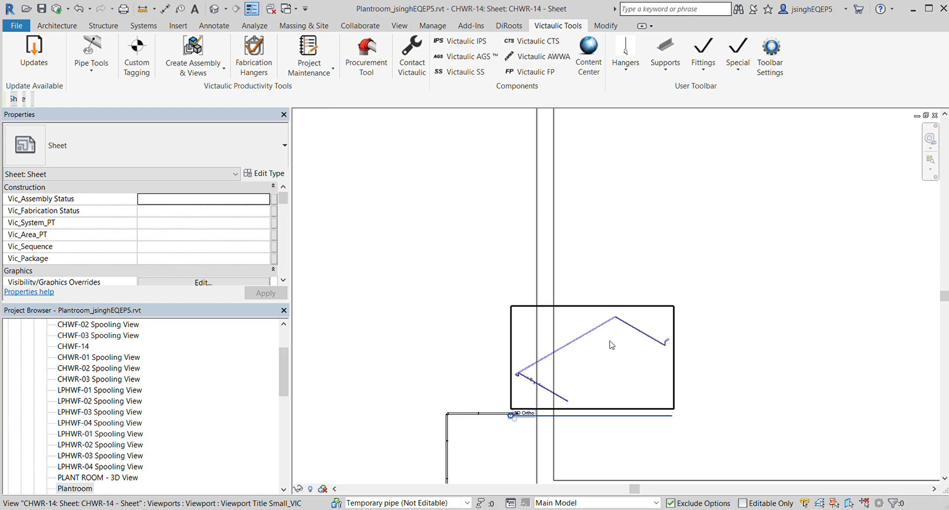
click(595, 322)
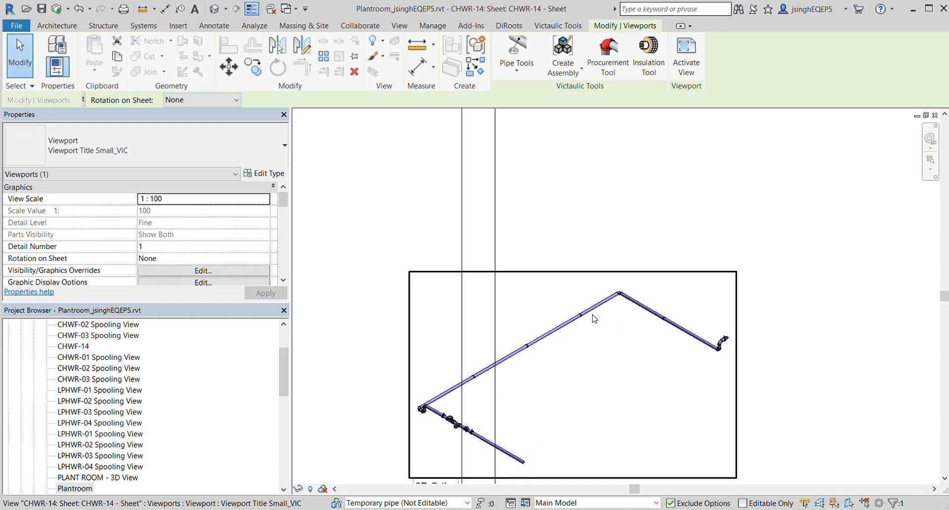
key(Delete)
scroll(601, 339, down, 3)
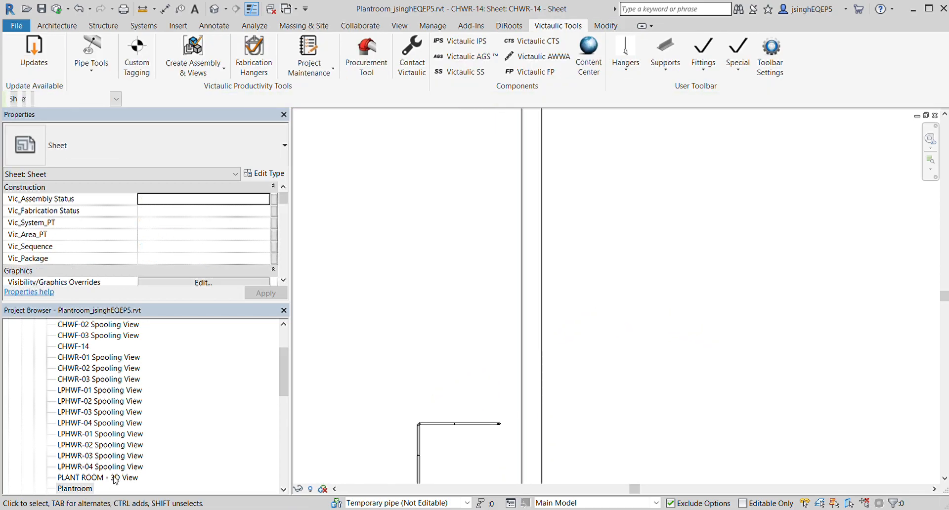
scroll(543, 375, down, 2)
Move the pipe run's plan viewport from outside the border into the sheet's upper-left corner
click(505, 403)
scroll(499, 390, down, 1)
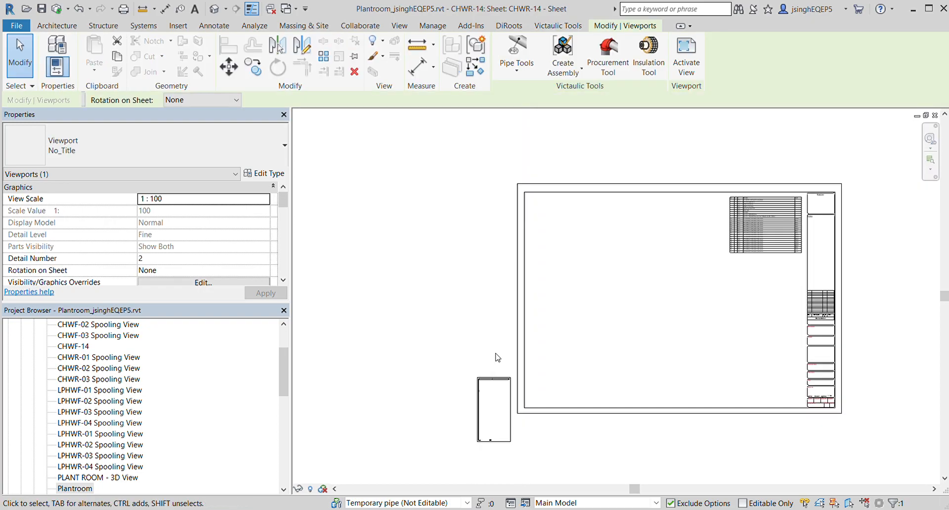
drag(496, 381, 545, 225)
scroll(548, 224, up, 3)
scroll(551, 221, up, 3)
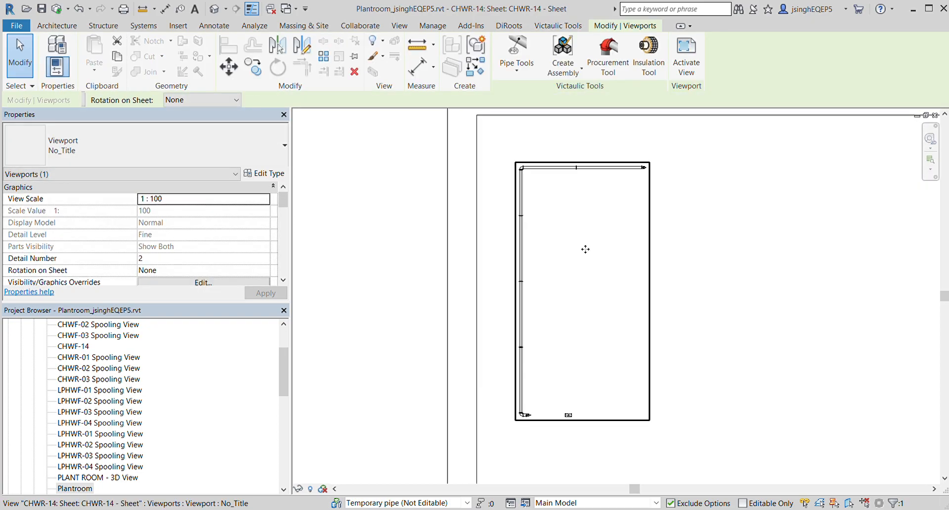
scroll(562, 434, up, 3)
scroll(564, 434, down, 4)
Change the plan viewport's type to Title so it carries a view title and scale
click(143, 155)
click(58, 218)
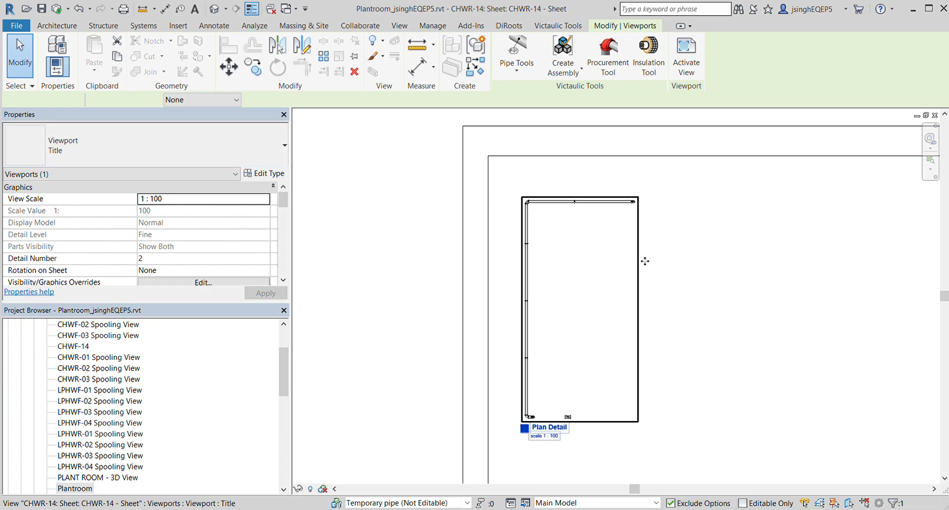
click(651, 274)
click(591, 210)
scroll(687, 232, down, 3)
click(535, 282)
Place the Plantroom 3D view on the CHWR-14 sheet
scroll(672, 238, down, 2)
middle_drag(693, 319, 665, 304)
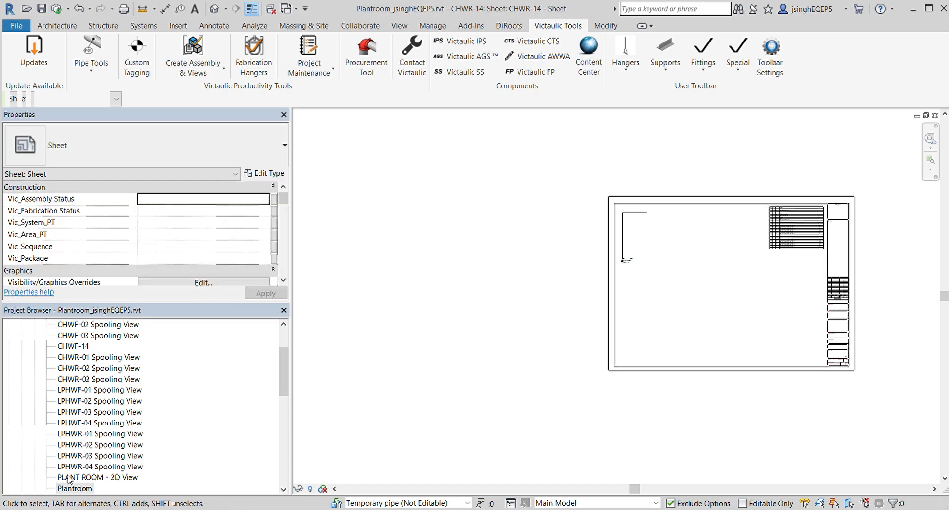
scroll(147, 417, down, 1)
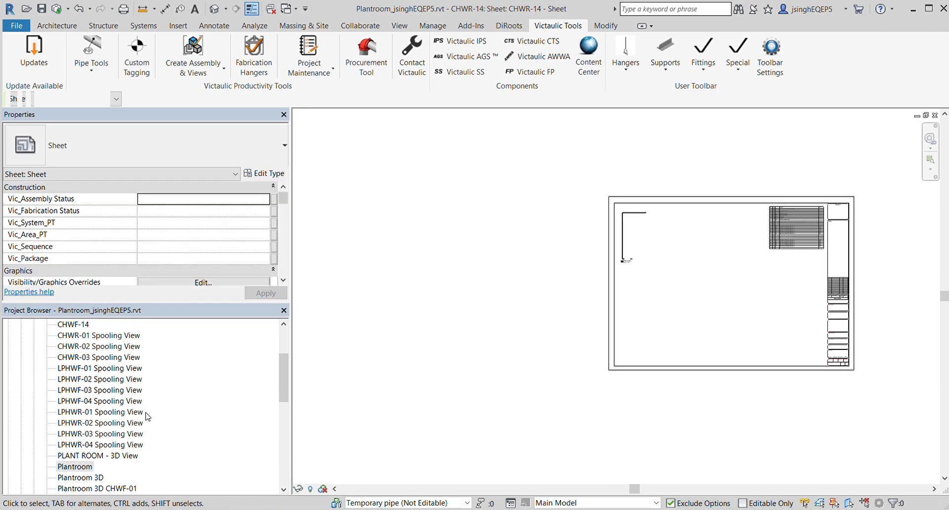
click(82, 466)
drag(82, 467, 677, 289)
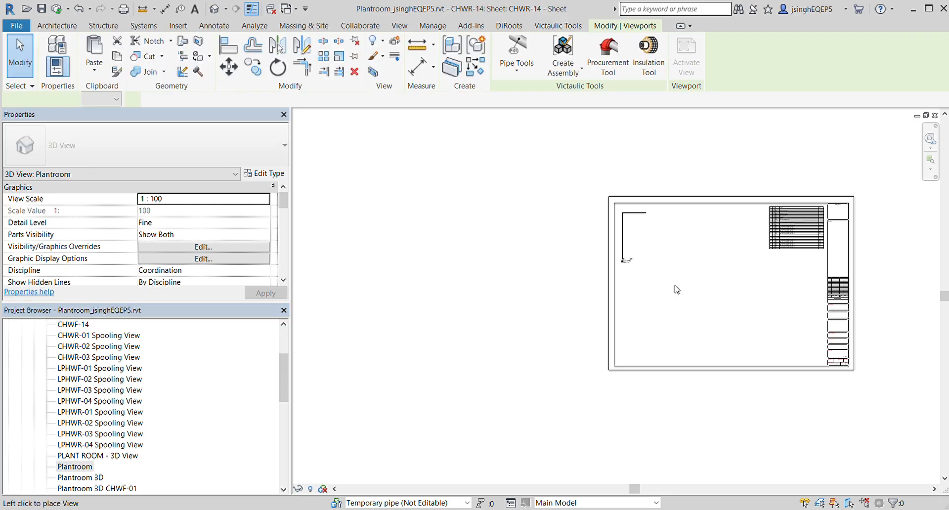
scroll(677, 290, down, 2)
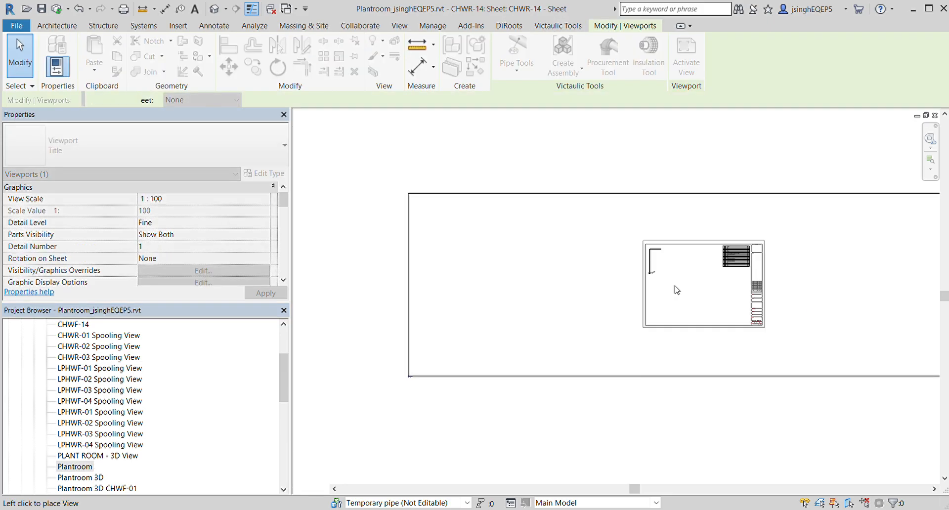
click(614, 291)
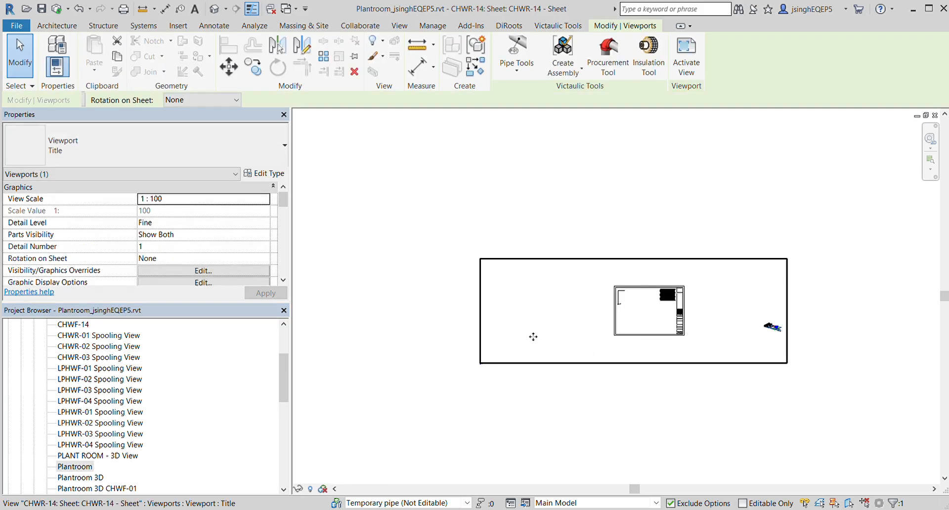
Set the Plantroom viewport's view scale to 1:50
scroll(649, 309, up, 5)
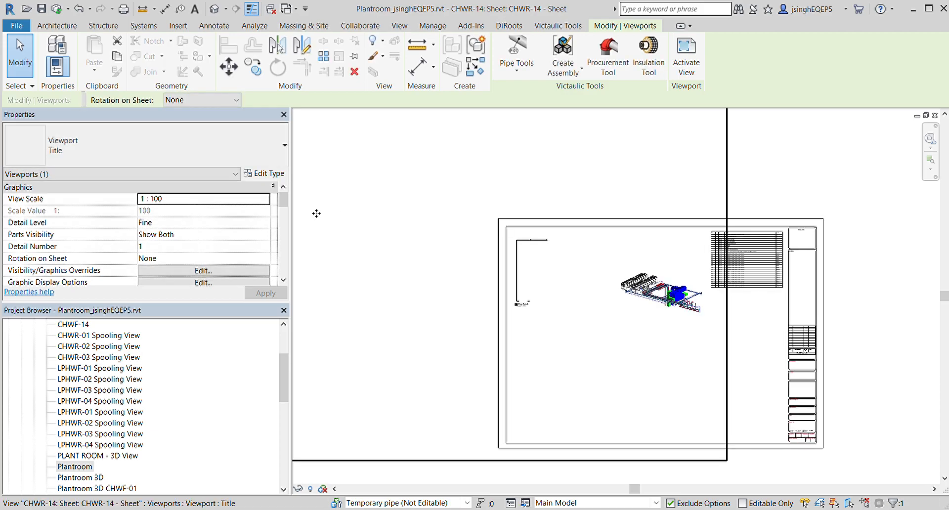
click(264, 200)
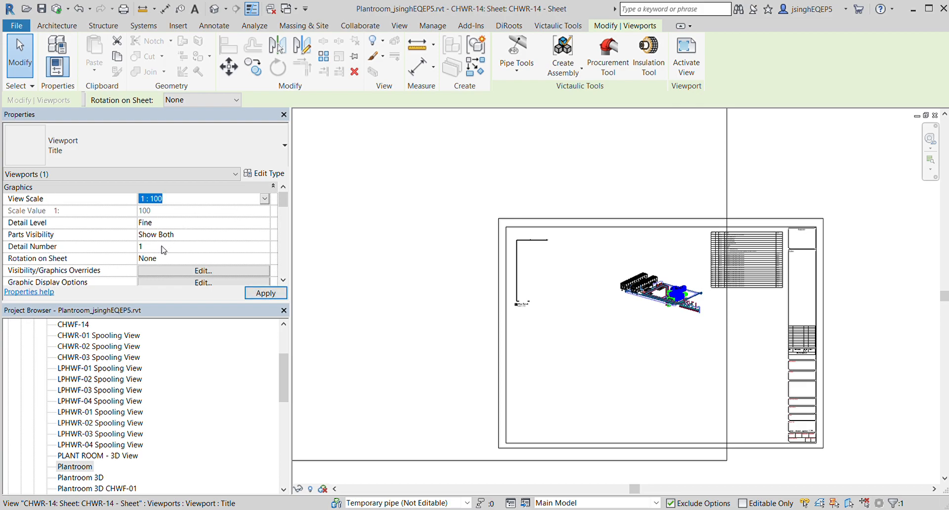
text(1:50)
key(Return)
scroll(687, 305, down, 8)
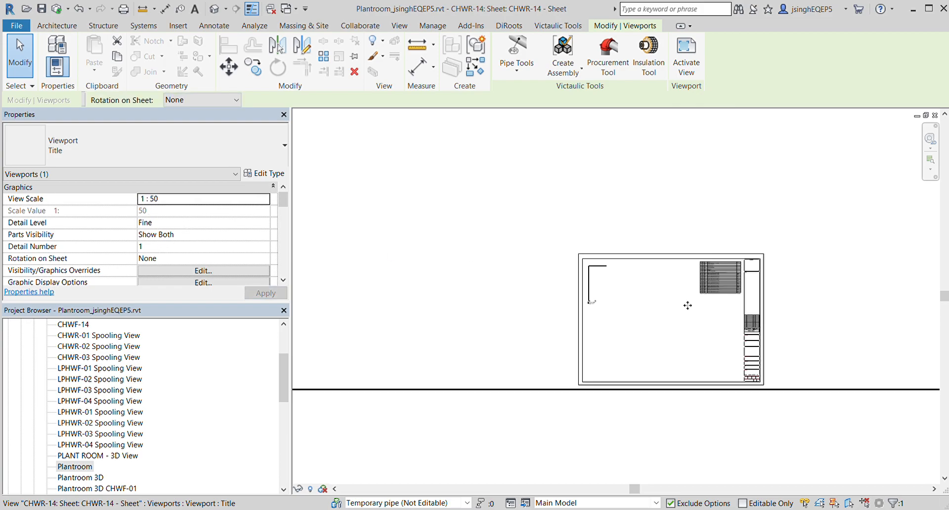
Move the Plantroom viewport so its 3D model sits inside the sheet border, between the plan detail and the parts list
scroll(687, 305, down, 3)
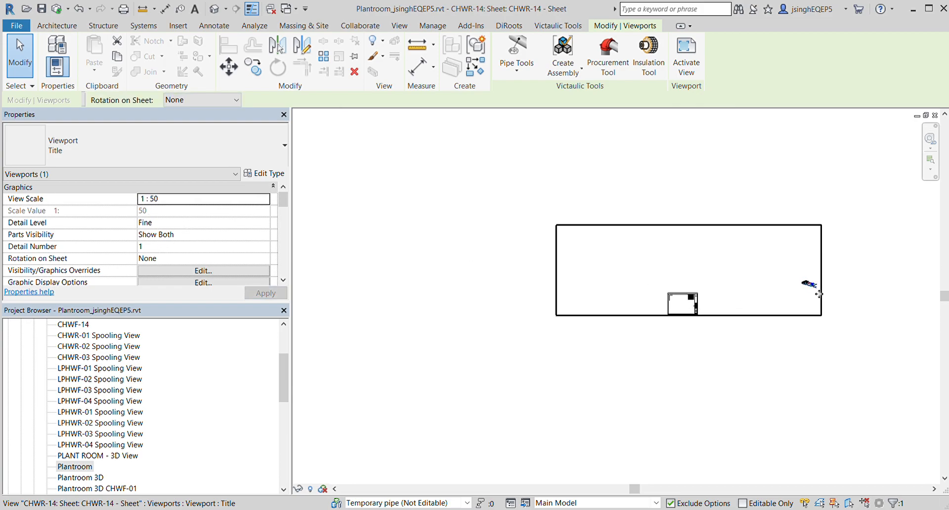
scroll(818, 291, up, 3)
drag(805, 288, 504, 322)
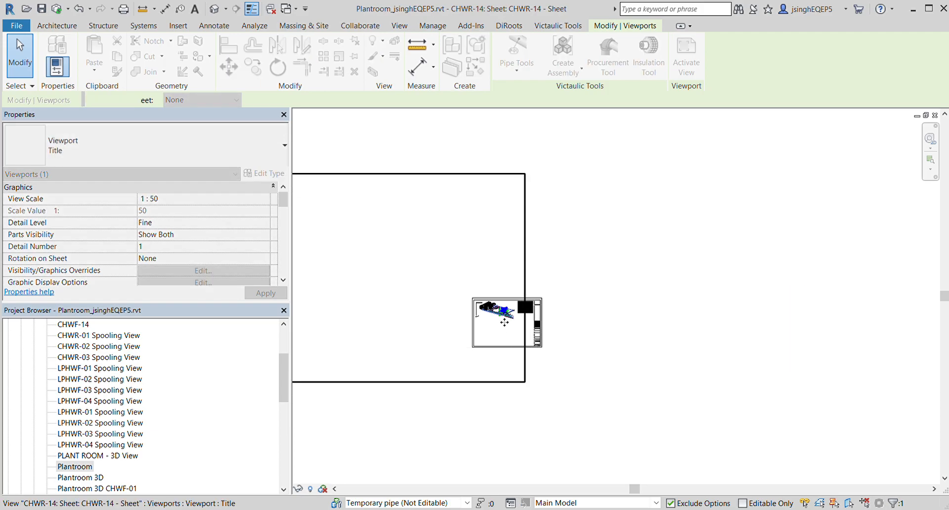
scroll(504, 323, up, 6)
middle_drag(552, 317, 557, 317)
drag(505, 316, 568, 316)
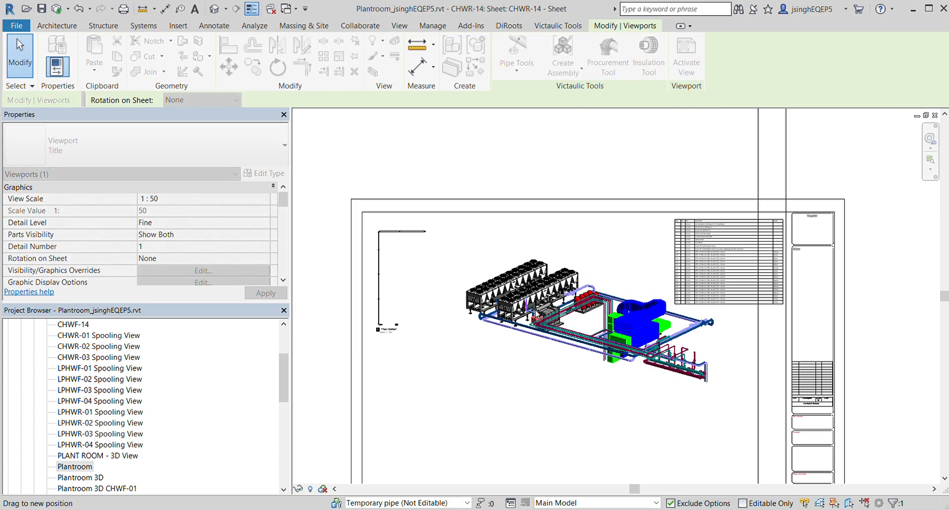
scroll(582, 325, up, 1)
scroll(583, 327, up, 1)
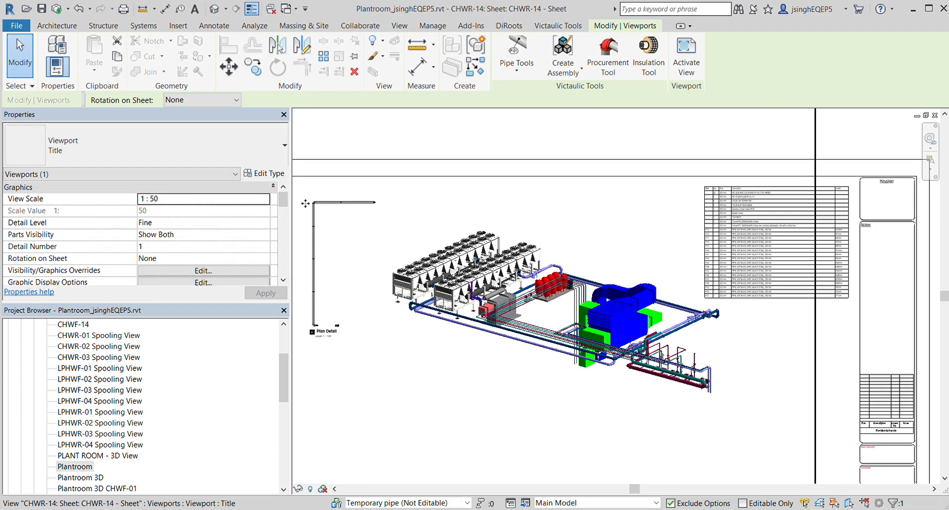
Move the Plantroom view title from far outside the border onto the sheet, below the 3D model
scroll(592, 200, down, 10)
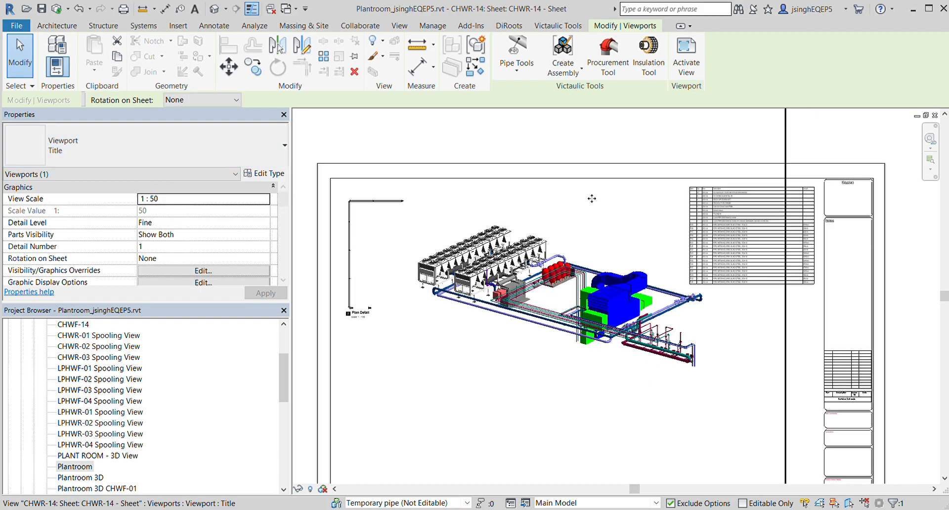
scroll(714, 308, down, 4)
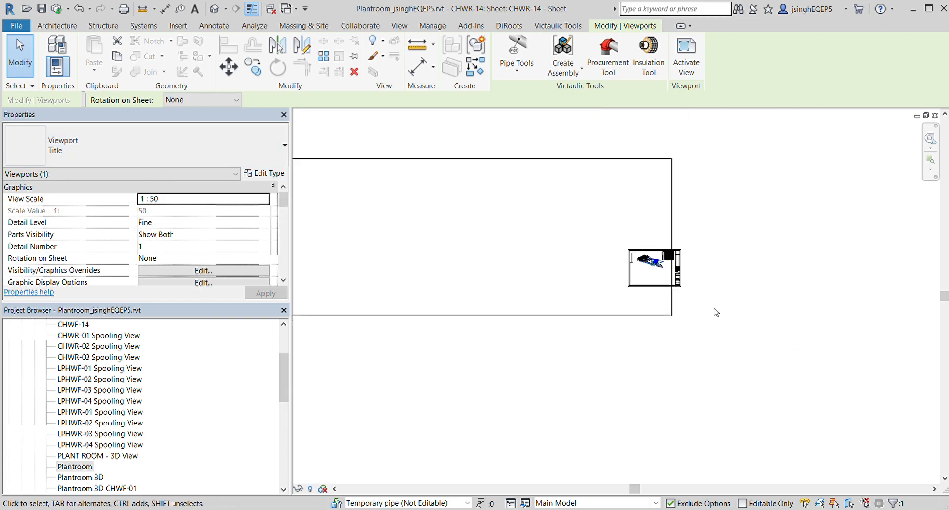
click(512, 351)
scroll(659, 310, up, 6)
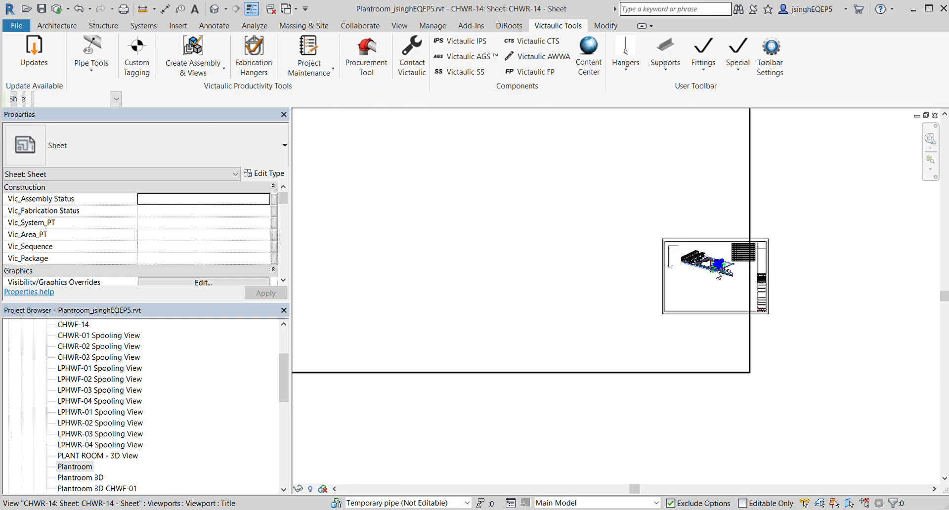
click(718, 275)
scroll(723, 292, down, 4)
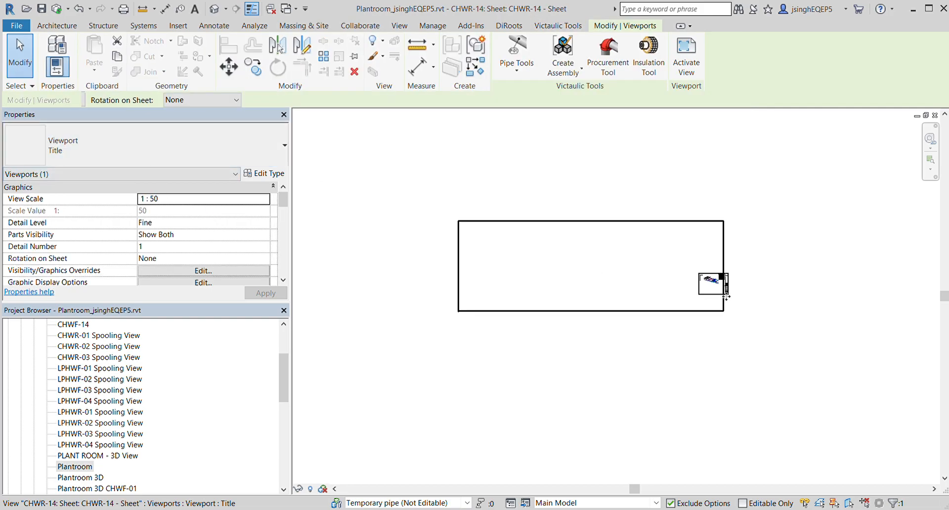
scroll(455, 312, up, 5)
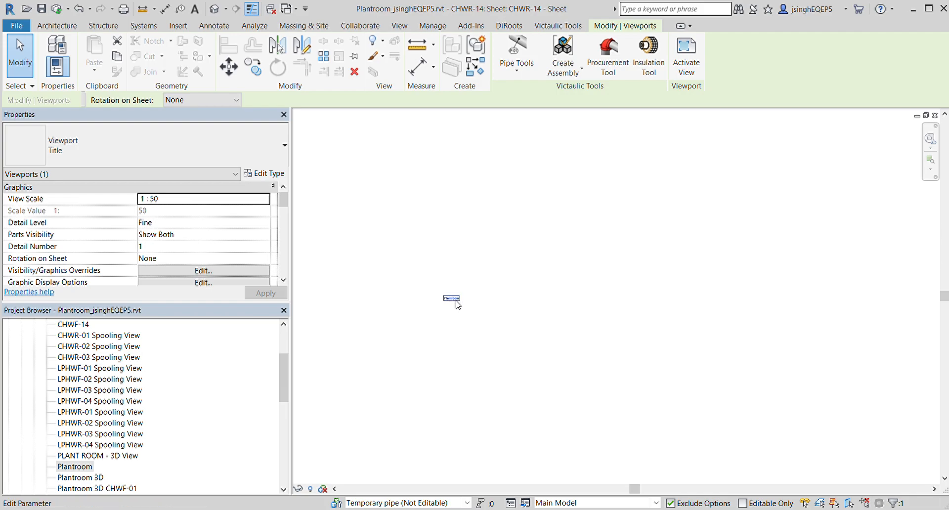
click(459, 335)
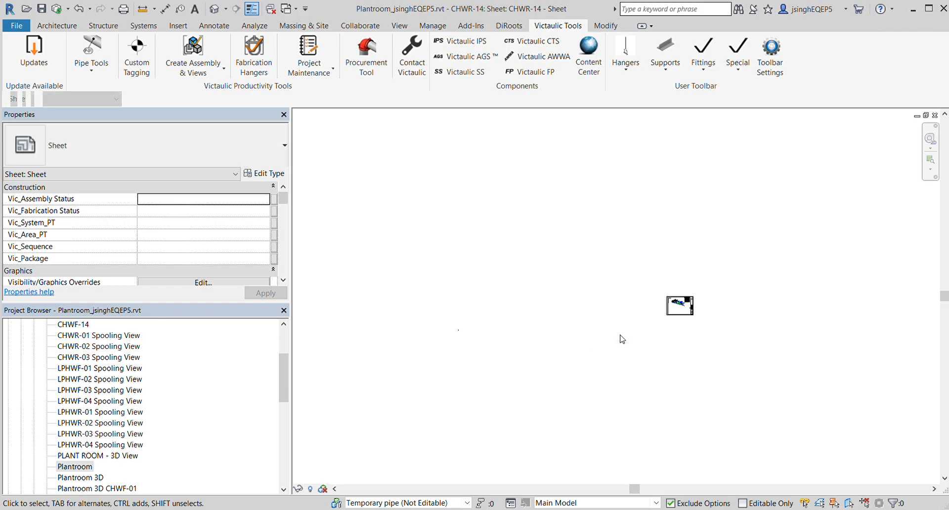
click(678, 307)
drag(427, 317, 460, 335)
scroll(459, 334, up, 5)
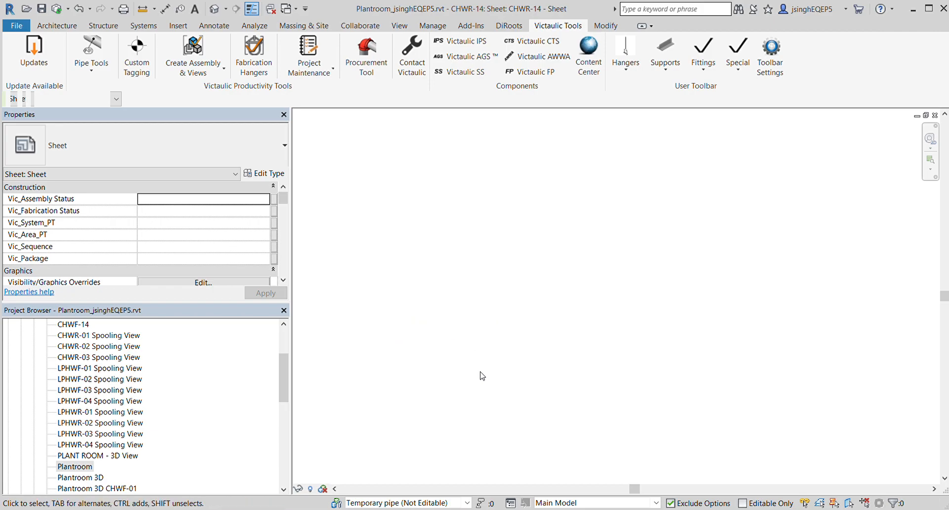
click(463, 347)
drag(469, 349, 572, 354)
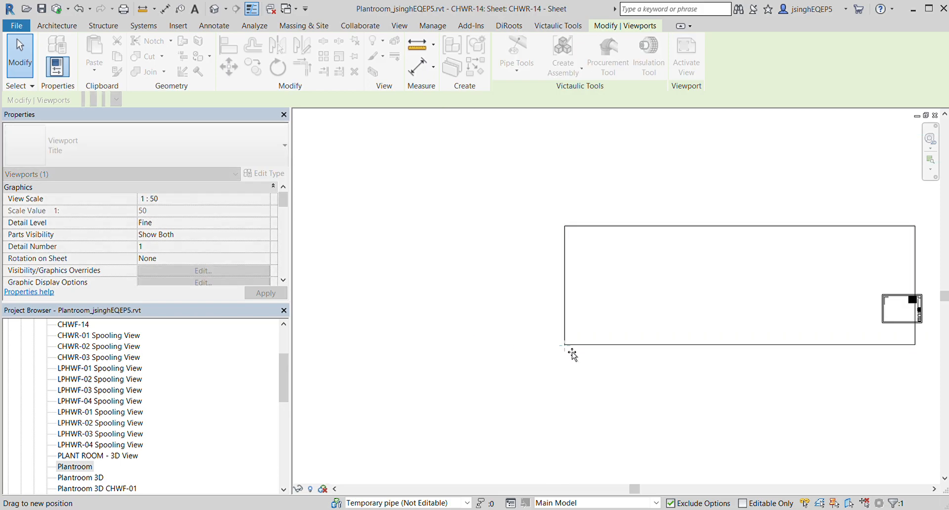
drag(768, 350, 643, 361)
scroll(626, 361, up, 8)
scroll(644, 361, down, 9)
drag(583, 381, 603, 395)
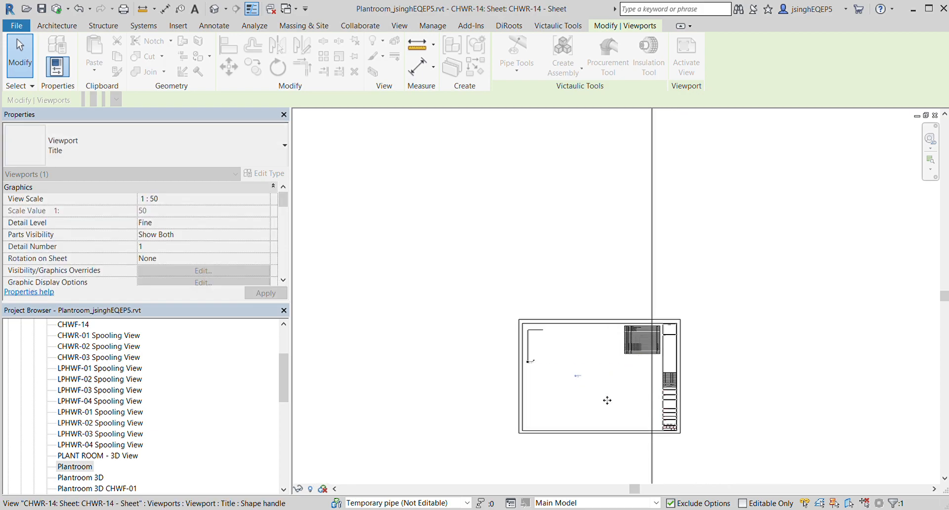
Reposition the Plantroom view title beneath the left end of the 3D model
scroll(604, 390, up, 4)
scroll(606, 382, up, 3)
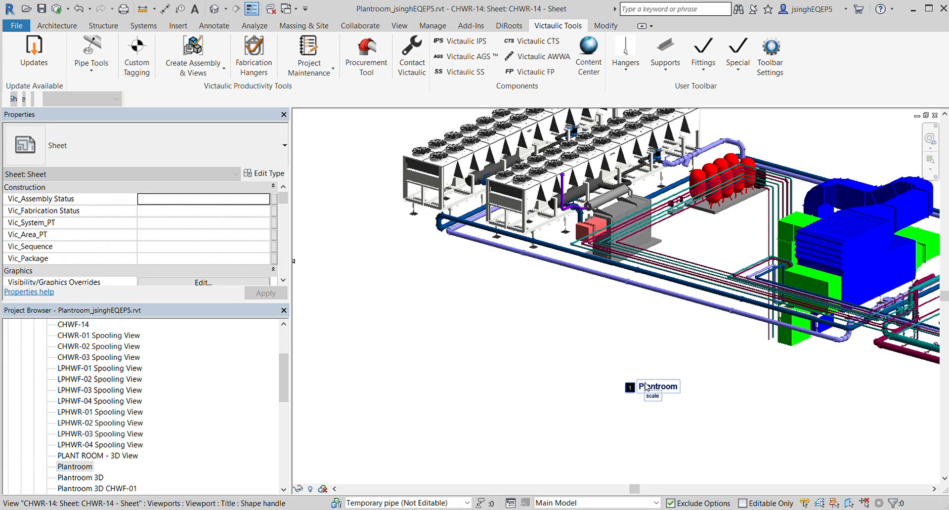
click(637, 387)
drag(638, 386, 441, 356)
Open the CHWF-14 3D view and duplicate it together with its pipe tags
scroll(511, 383, down, 5)
scroll(519, 383, down, 5)
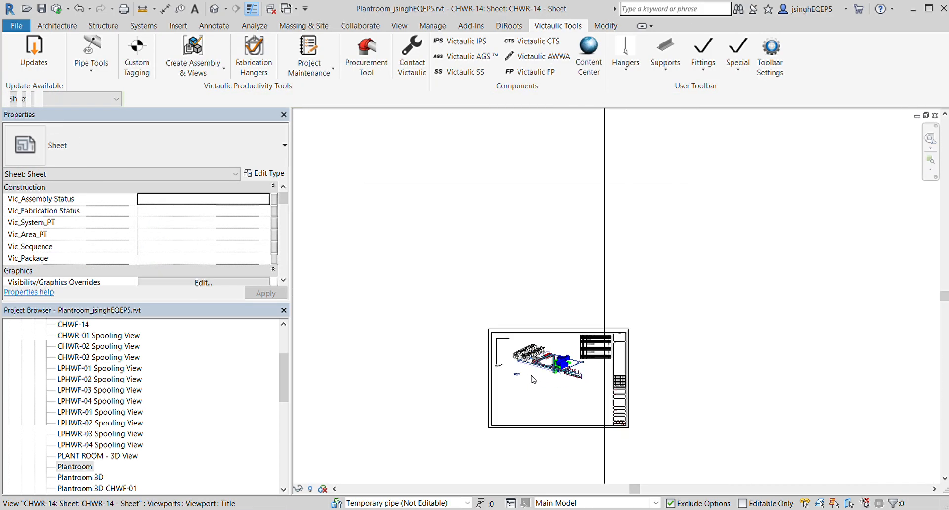
scroll(608, 261, down, 3)
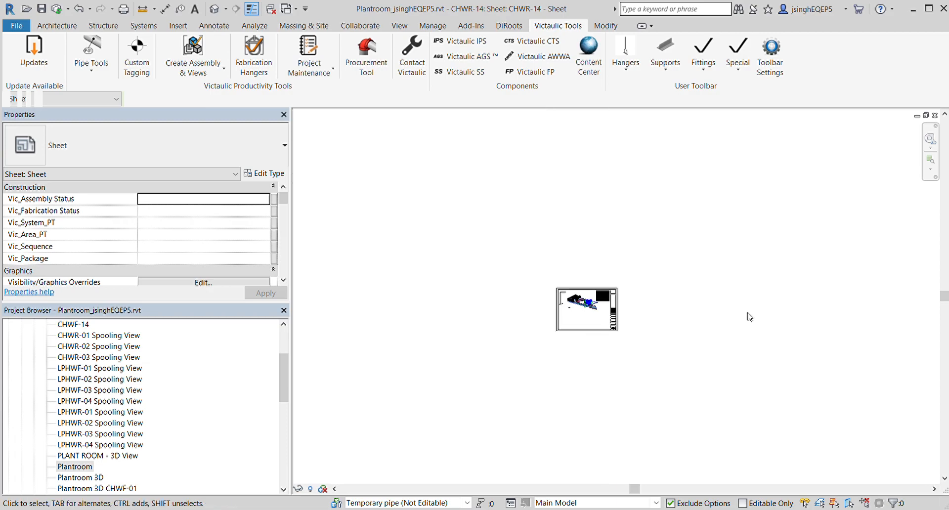
scroll(749, 317, down, 1)
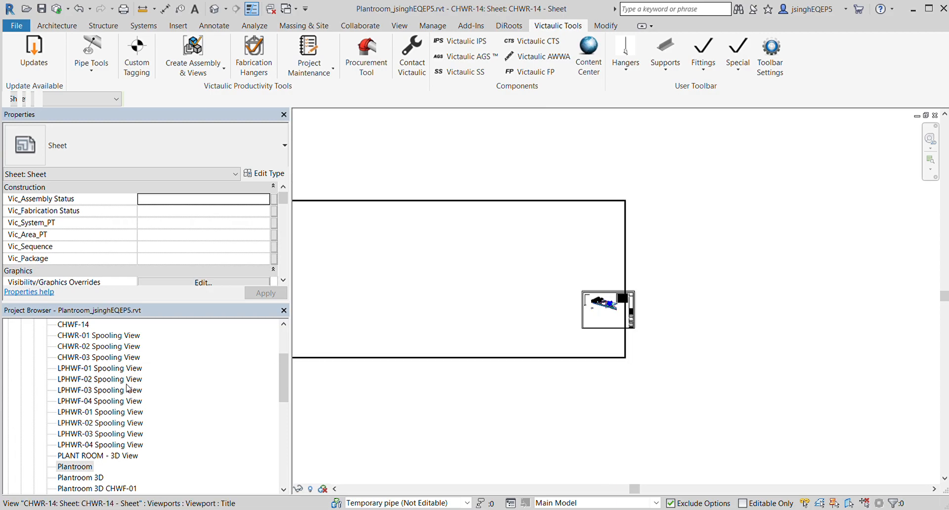
scroll(124, 386, up, 2)
click(80, 369)
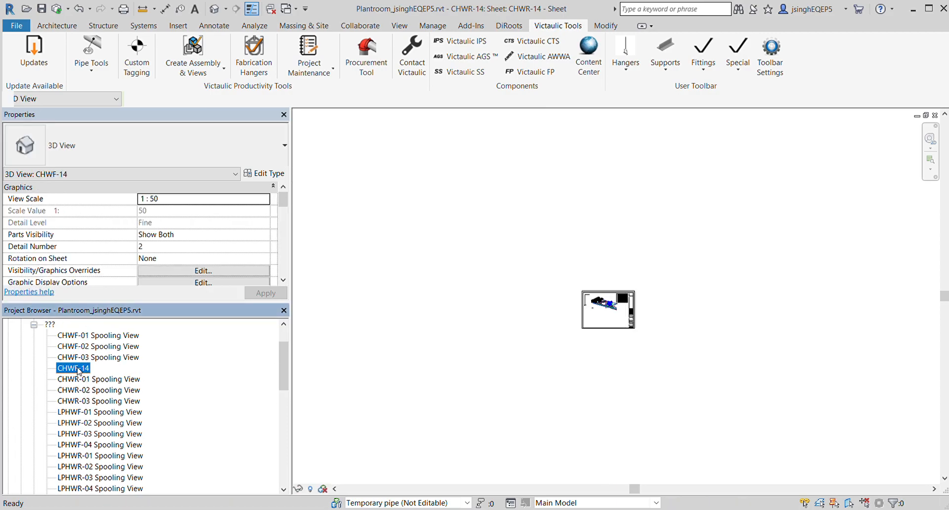
drag(73, 368, 592, 330)
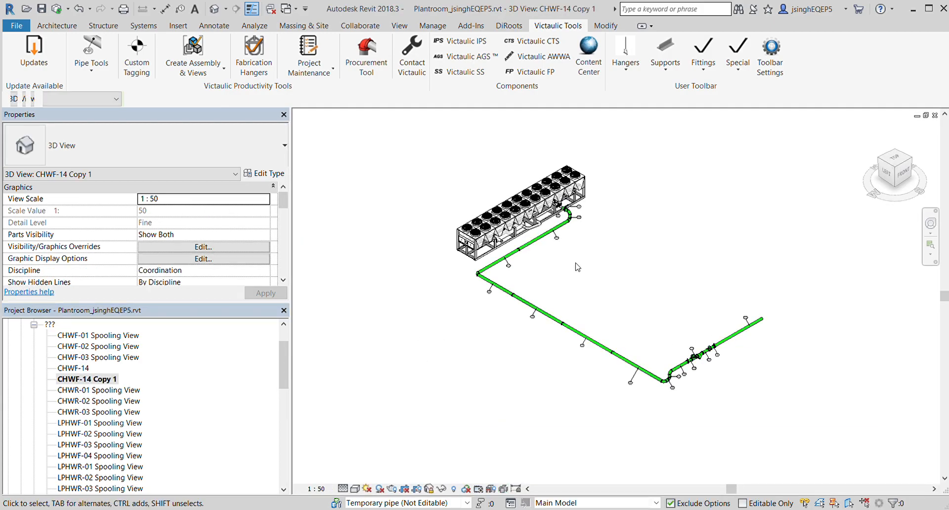
Check the highlighted pipe assembly's name and rename the duplicated 3D view CHWR-14
scroll(592, 356, up, 3)
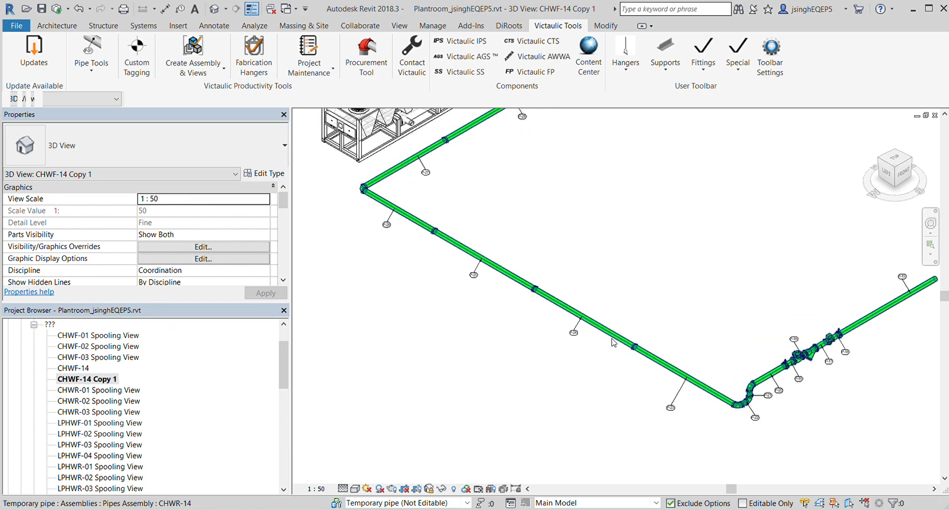
click(616, 336)
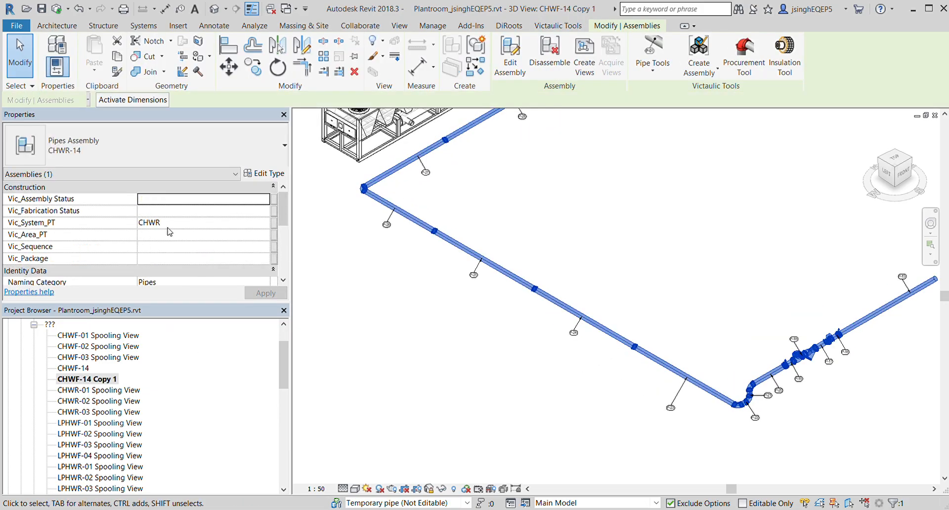
click(88, 380)
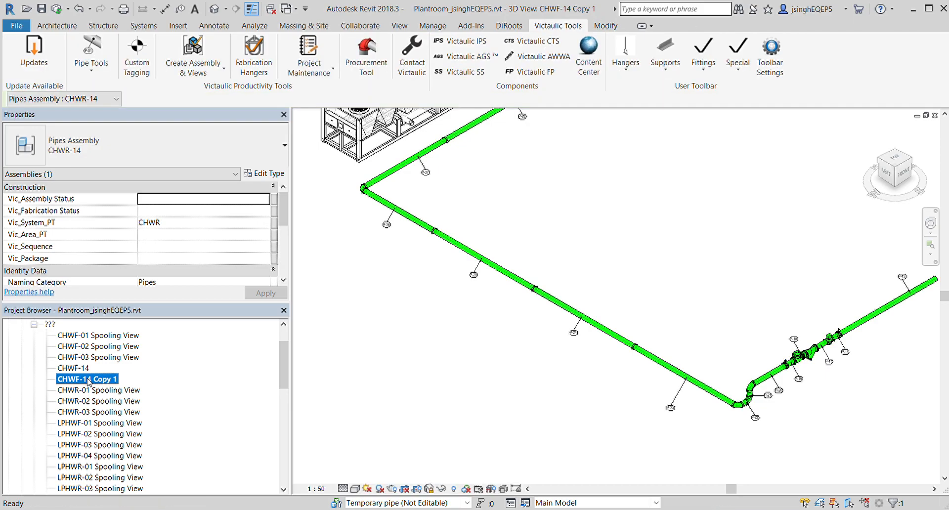
click(139, 288)
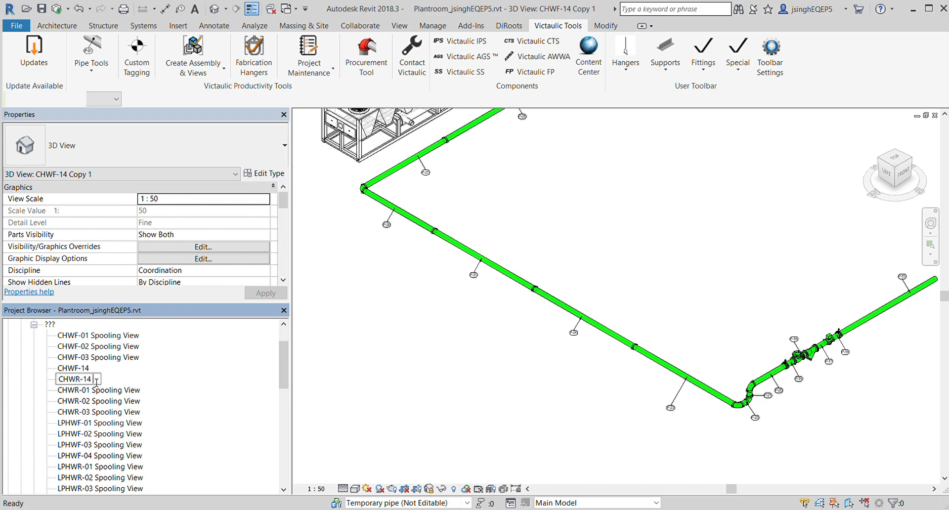
key(Return)
Close the CHWR-14 and CHWF-14 3D views to return to the CHWR-14 sheet
scroll(525, 407, down, 3)
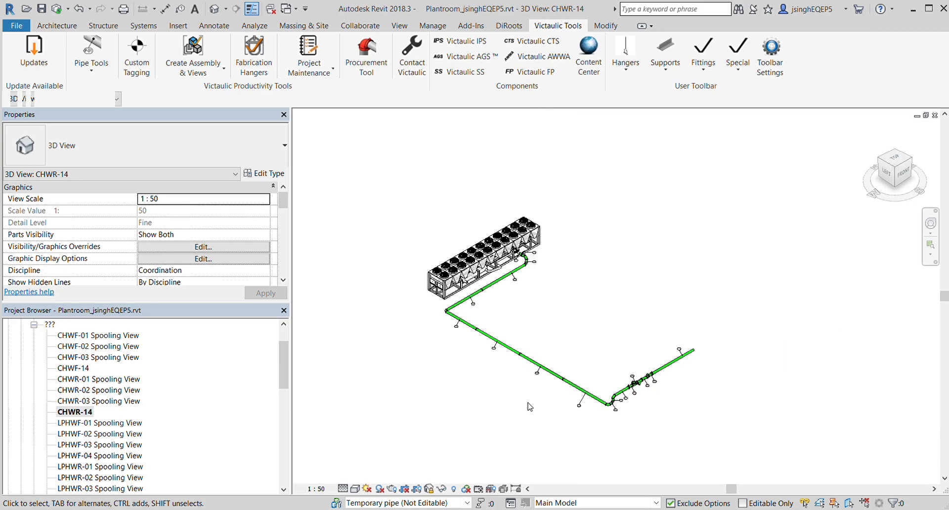
click(934, 115)
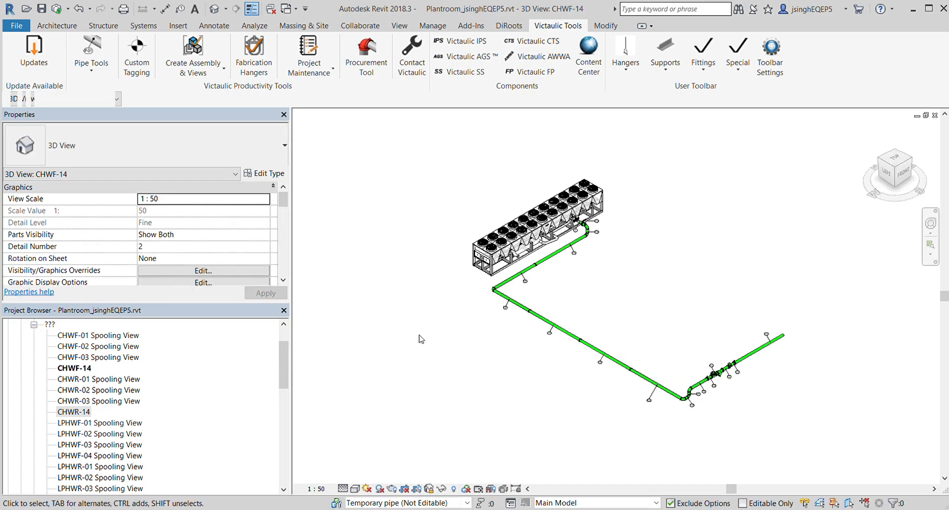
click(934, 115)
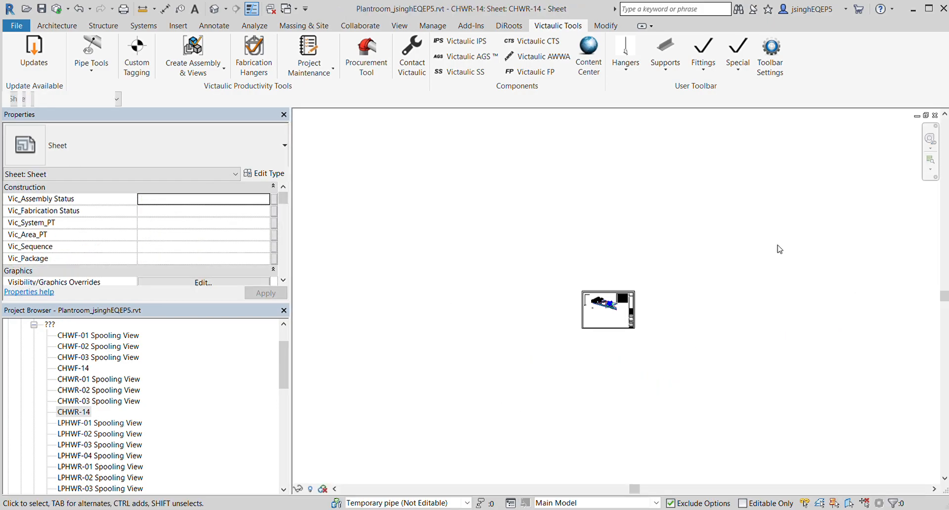
Place the CHWR-14 3D view on the sheet beneath the Plantroom 3D model
scroll(601, 327, up, 8)
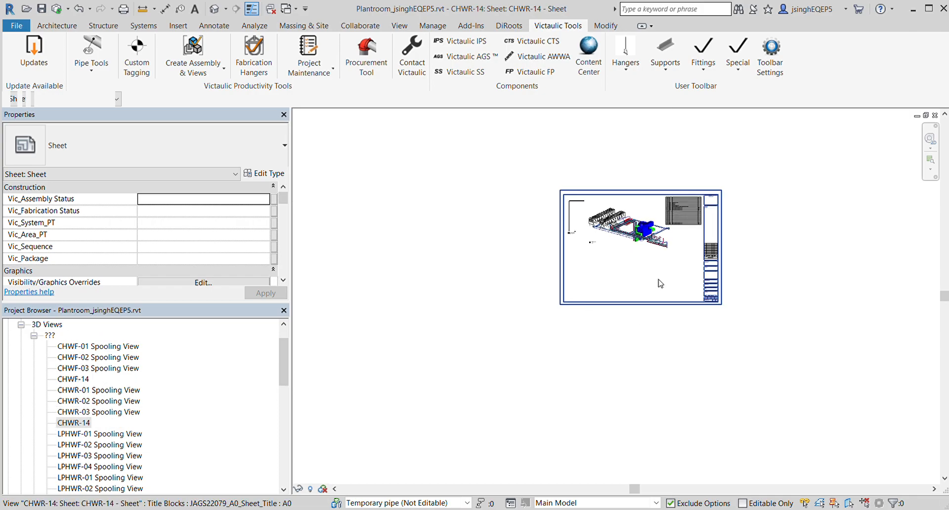
click(80, 423)
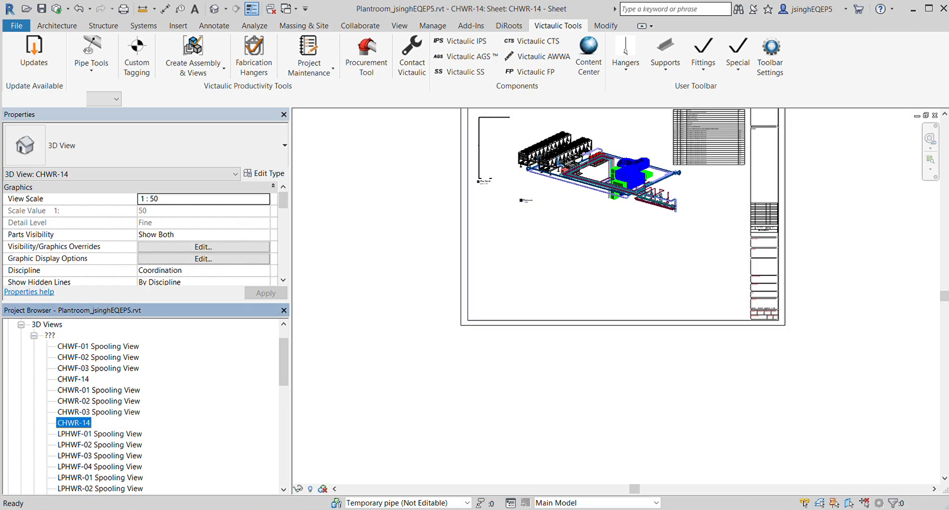
drag(80, 423, 610, 268)
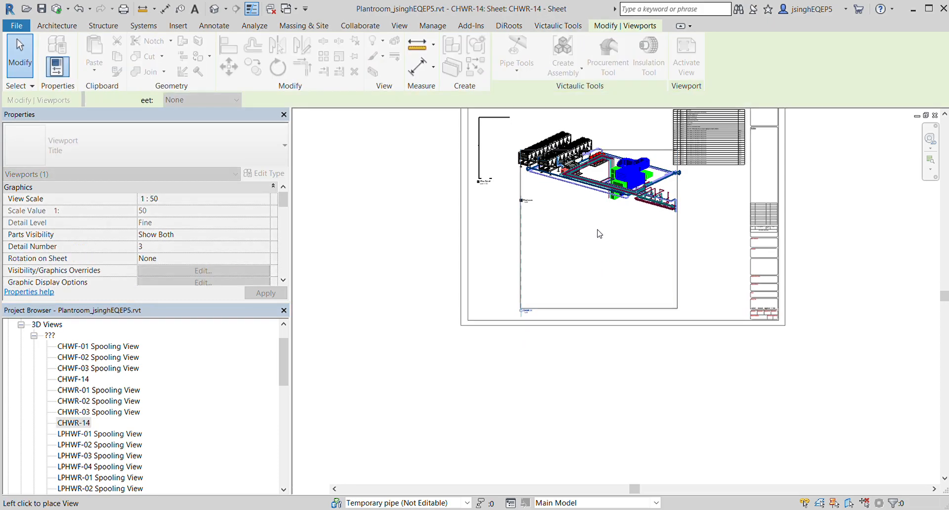
click(618, 269)
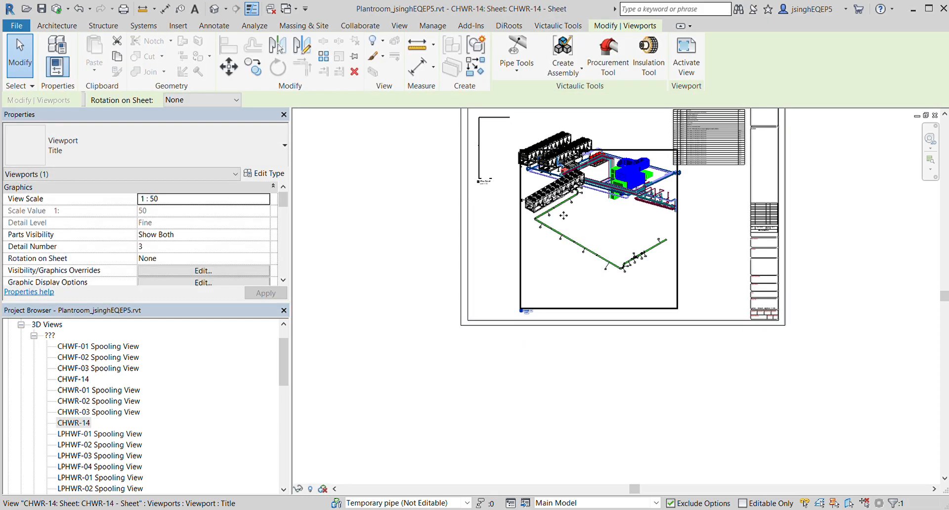
Shift the CHWR-14 viewport down so its pipe run clears the Plantroom view
key(Down)
key(Down)
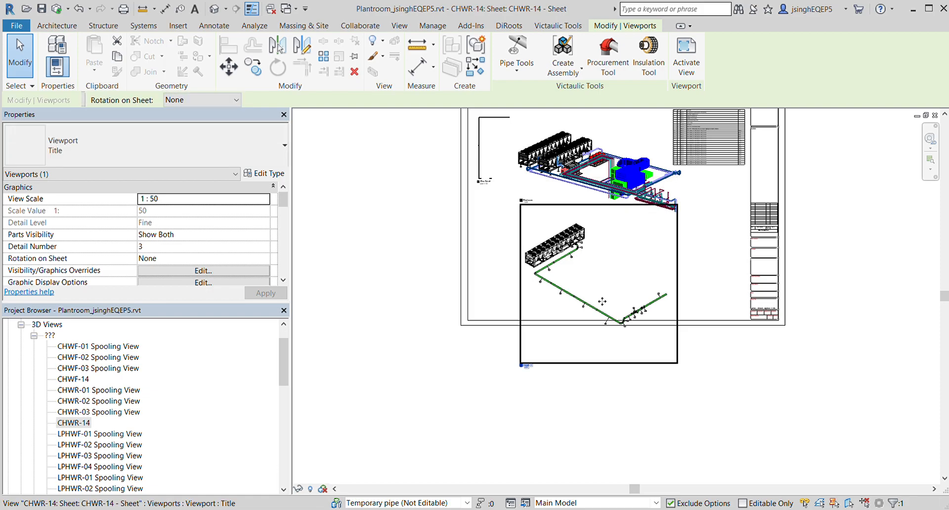
scroll(599, 297, up, 5)
scroll(535, 292, down, 3)
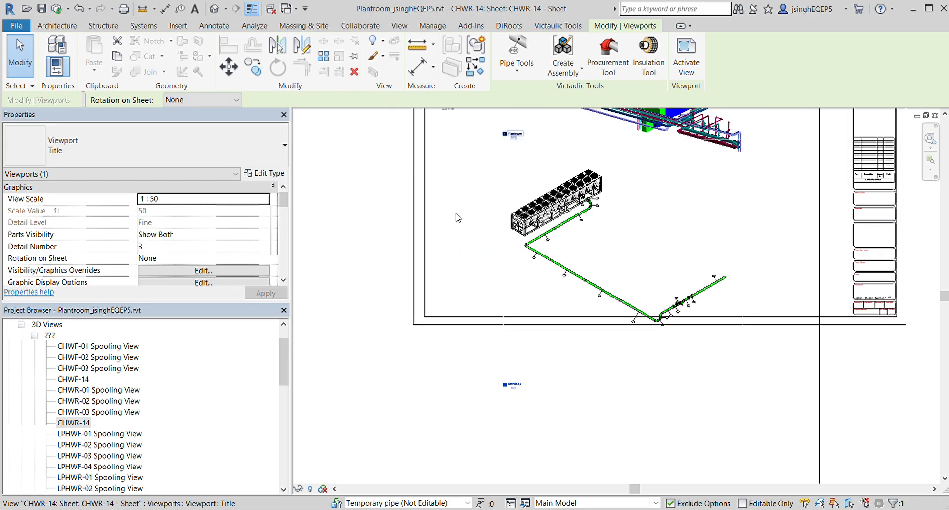
Try the CHWR-14 viewport at a 1:25 scale and set it back to 1:50
click(263, 201)
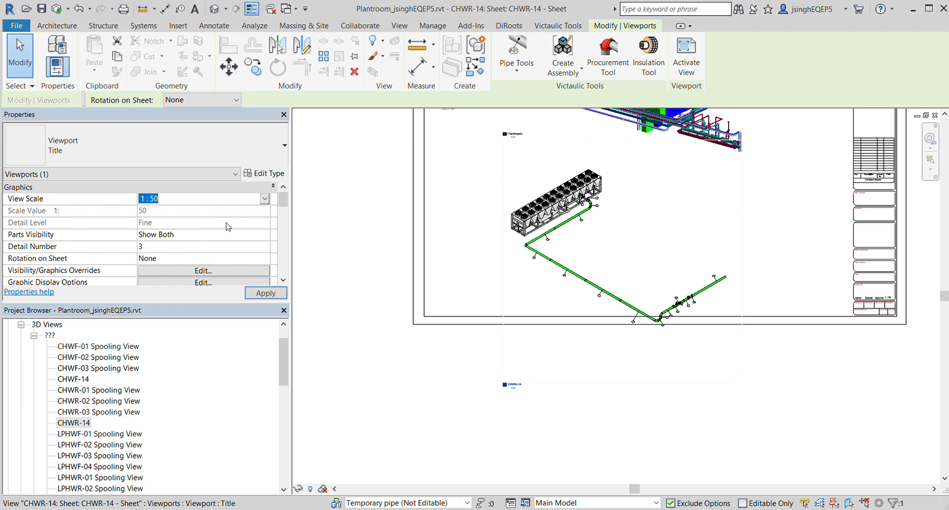
text(1:25)
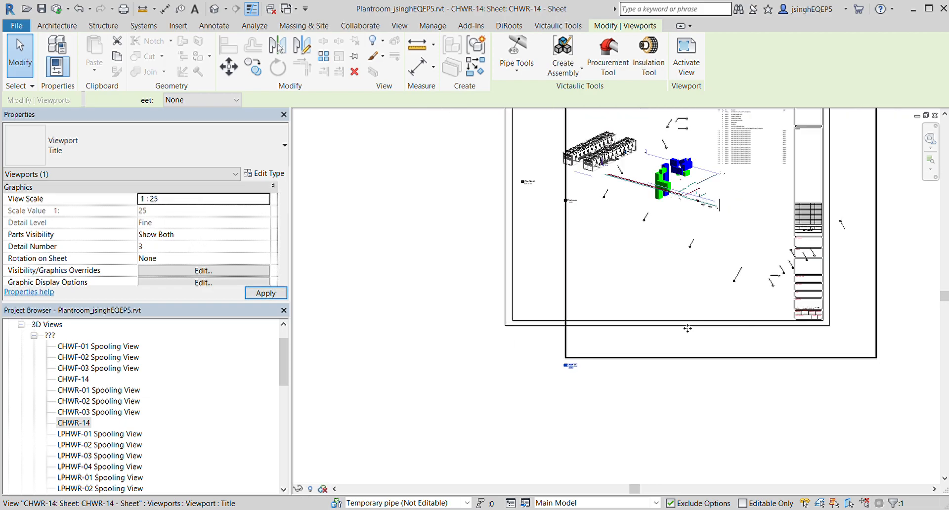
scroll(700, 277, down, 3)
drag(688, 264, 663, 303)
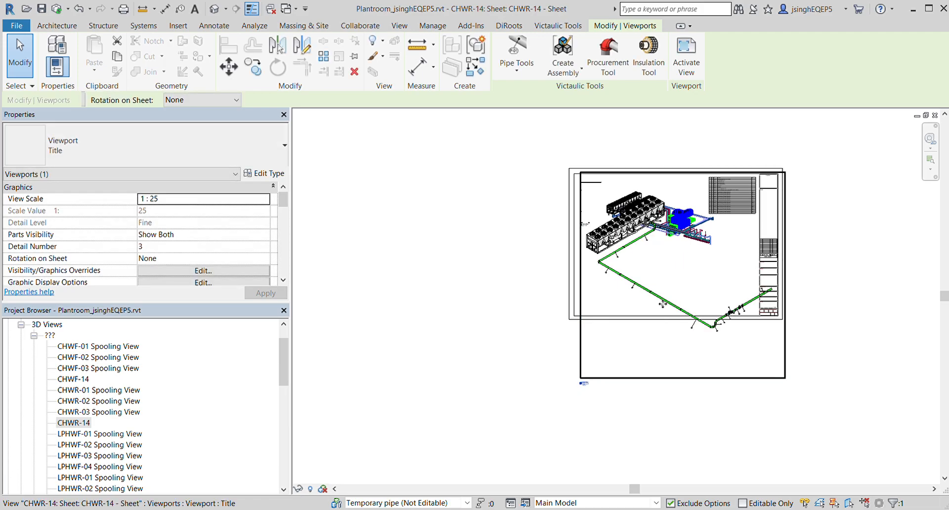
click(269, 199)
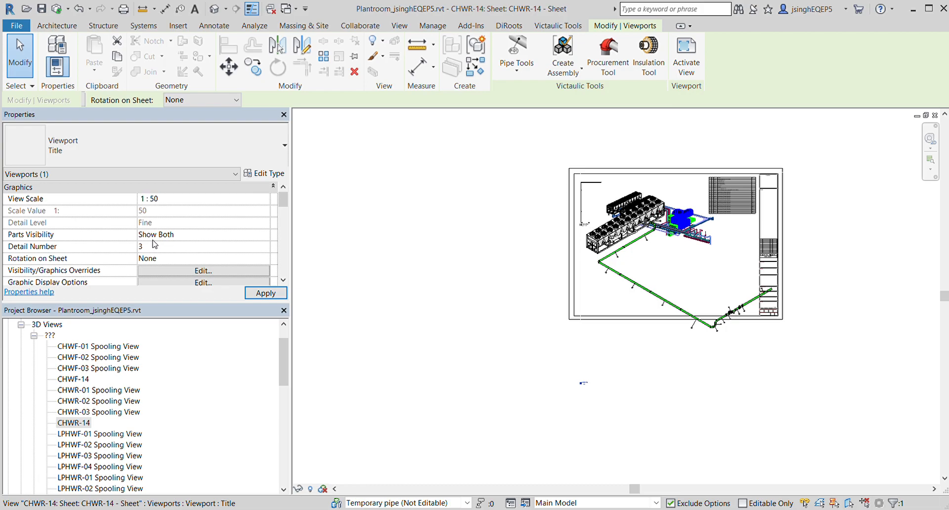
Move the CHWR-14 viewport up into the sheet border and nudge it so the pipe run sits below the Plantroom view
scroll(699, 285, up, 3)
drag(560, 313, 556, 204)
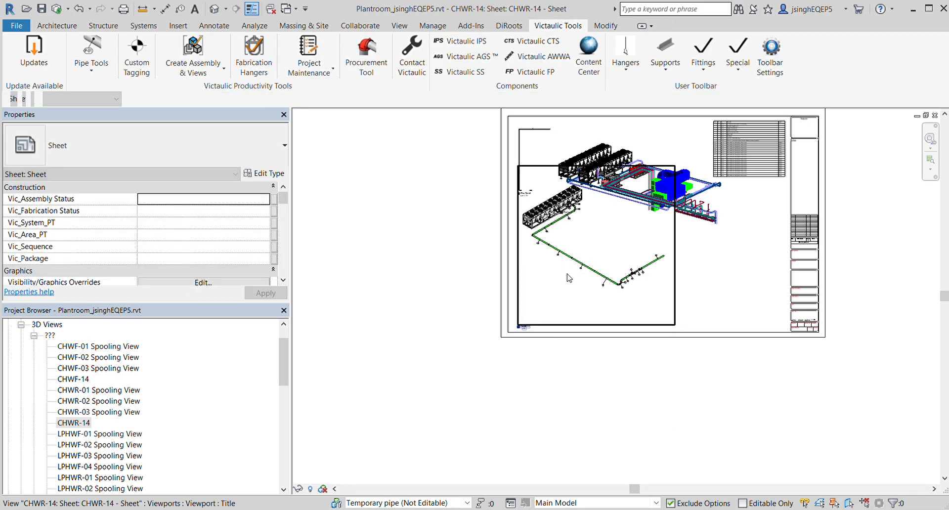
scroll(568, 277, up, 2)
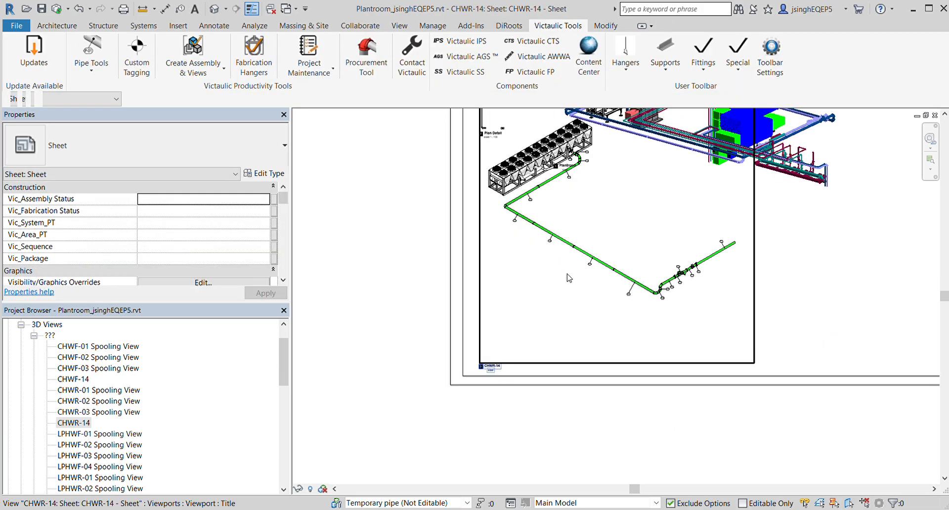
click(556, 274)
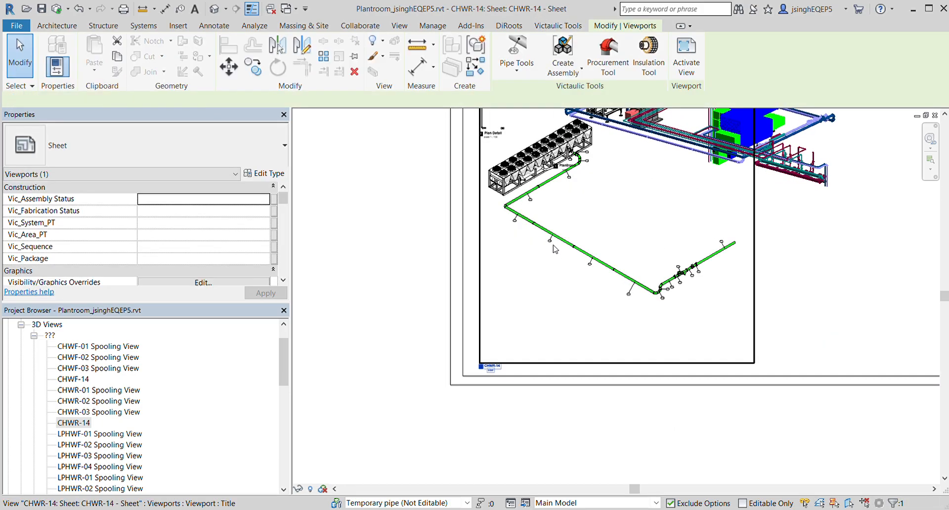
key(Down)
key(Down)
key(shift+Down)
key(shift+Down)
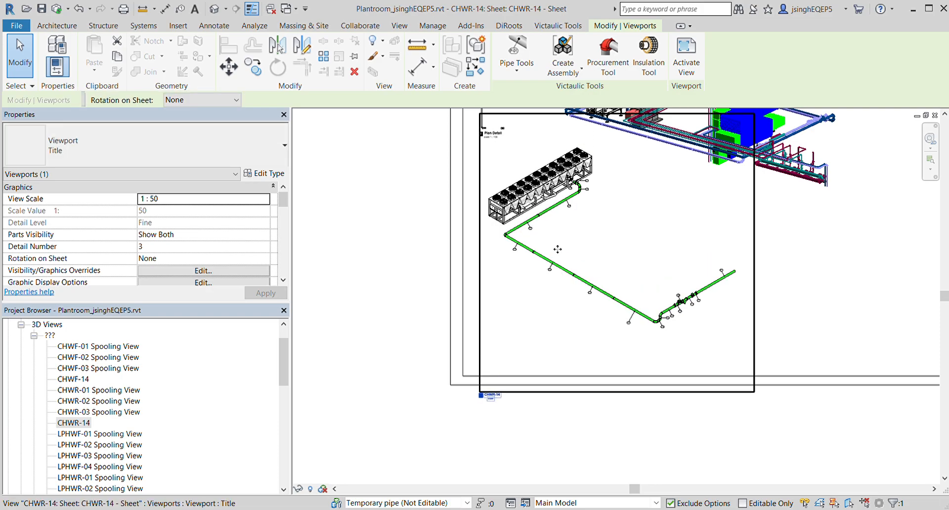
key(shift+Down)
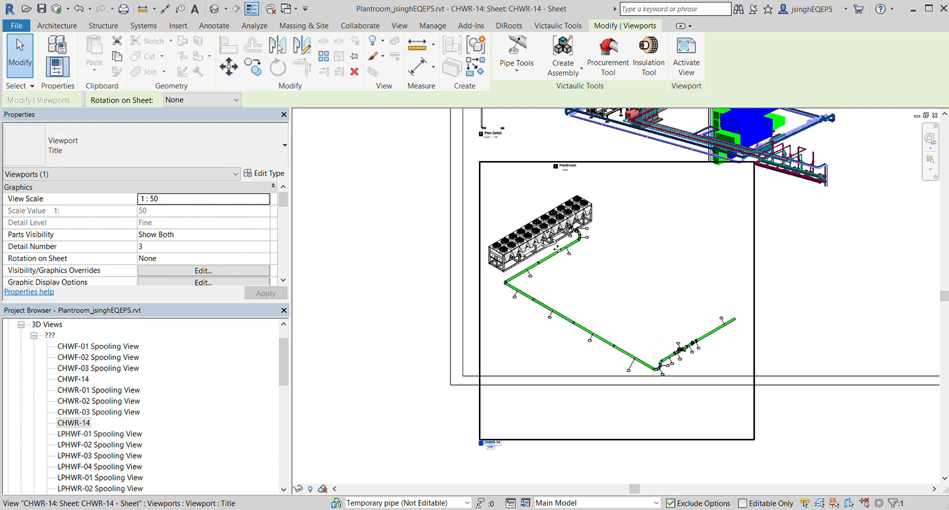
key(Up)
key(Up)
key(Up)
key(Up)
key(Escape)
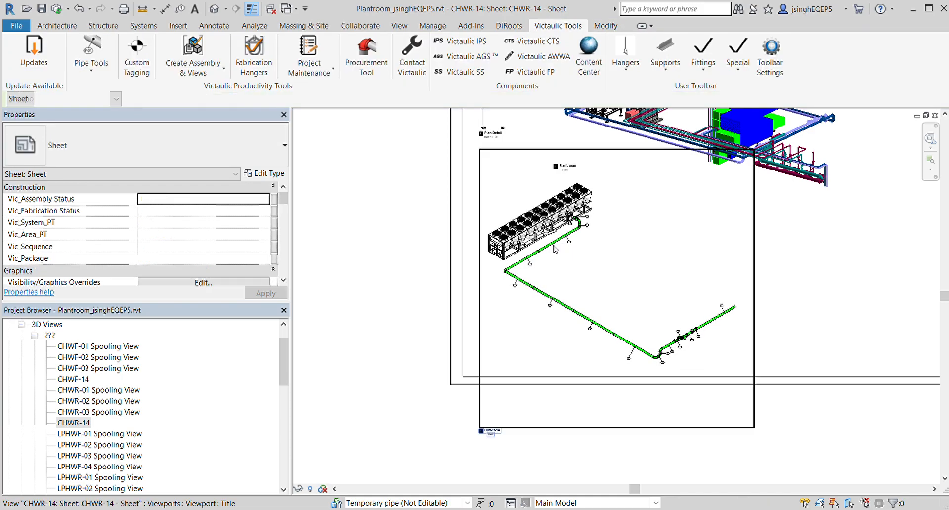
Move the CHWR-14 view title up so it sits inside the sheet border
scroll(514, 453, up, 5)
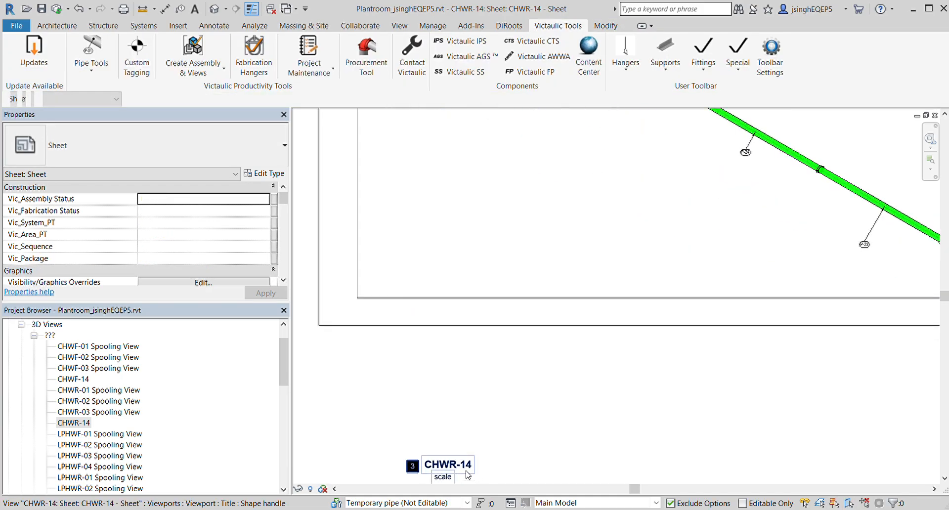
click(458, 466)
drag(458, 465, 459, 227)
click(502, 313)
Examine the tagged CHWR-14 pipe run and the Plantroom model's pipework on the sheet
scroll(502, 314, down, 5)
scroll(637, 227, up, 2)
scroll(637, 227, up, 2)
scroll(526, 303, up, 2)
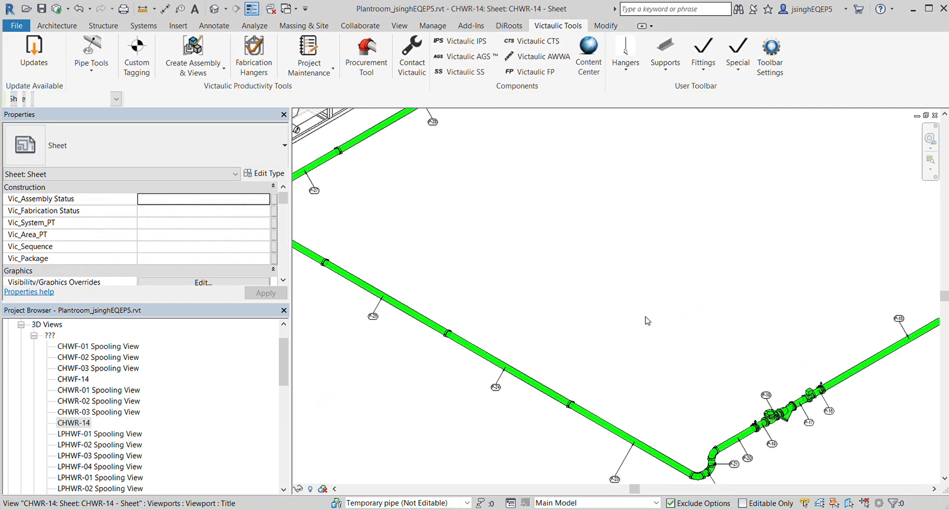
scroll(647, 320, down, 3)
scroll(423, 414, up, 3)
scroll(422, 414, down, 4)
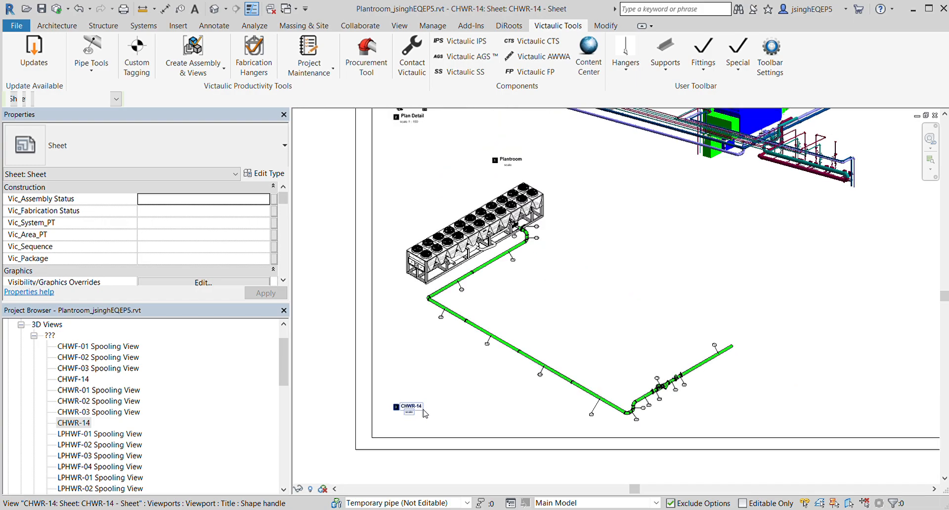
scroll(514, 190, up, 2)
scroll(529, 204, up, 2)
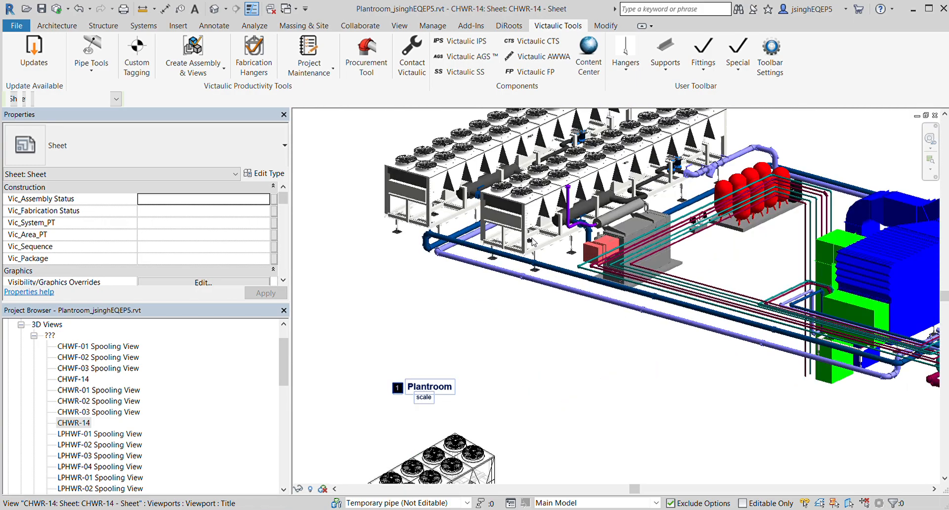
scroll(542, 279, down, 2)
scroll(497, 259, up, 4)
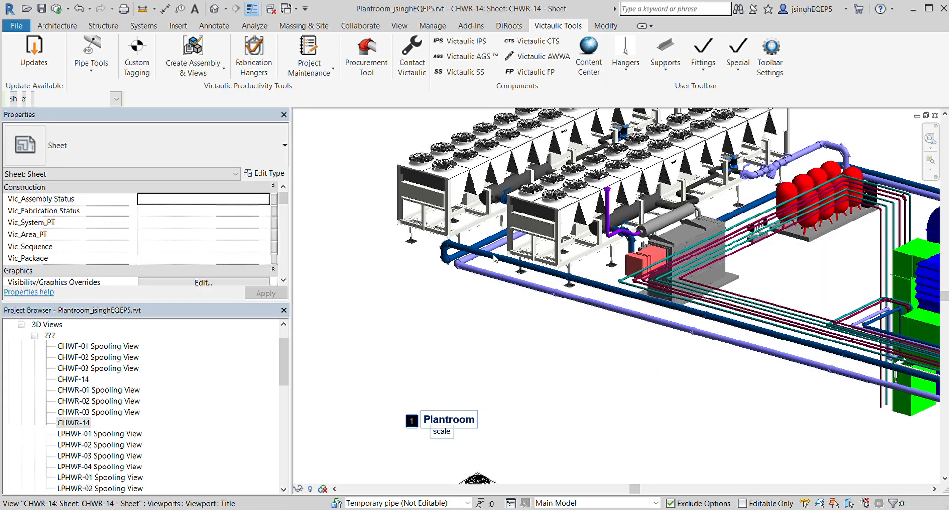
scroll(464, 262, down, 2)
scroll(668, 250, down, 4)
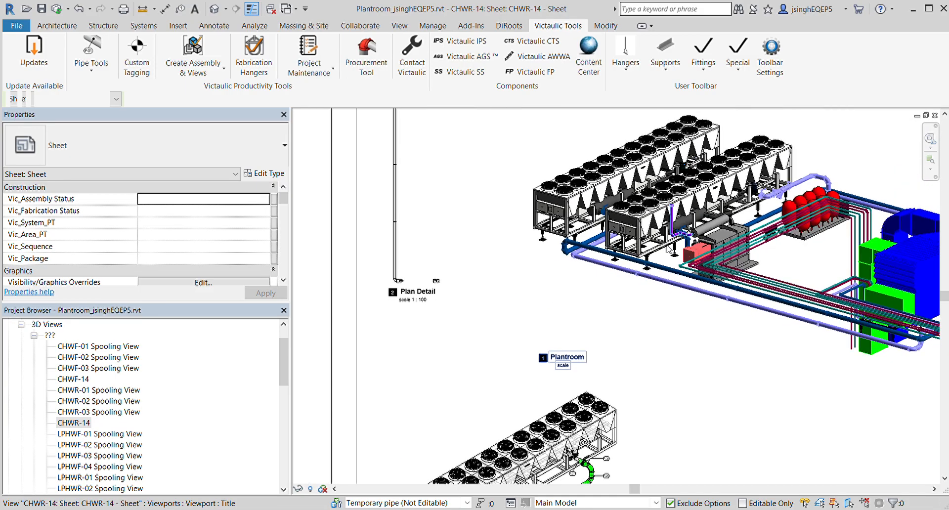
scroll(610, 261, up, 5)
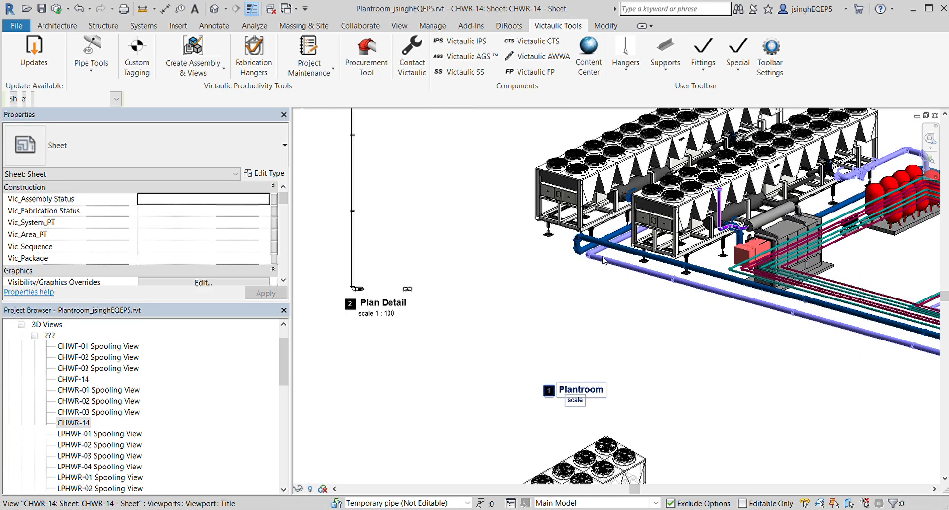
scroll(610, 262, down, 6)
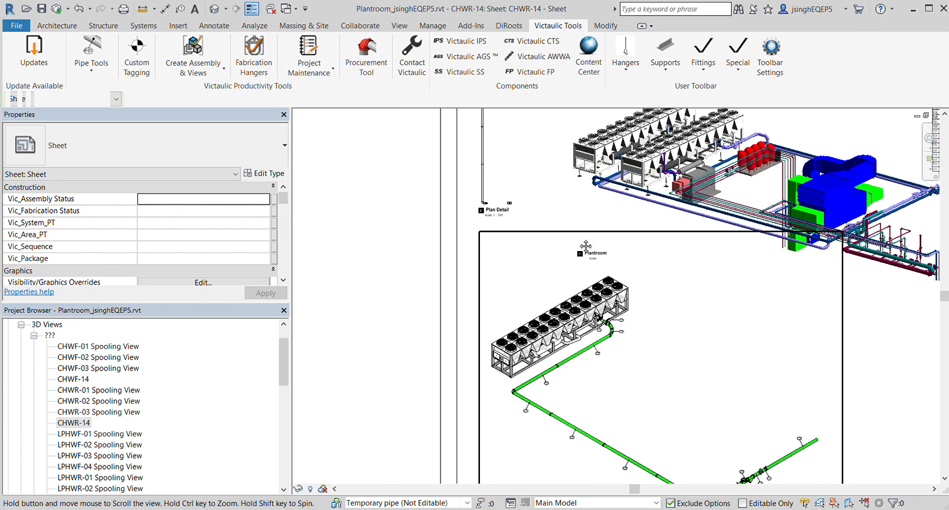
scroll(622, 244, down, 4)
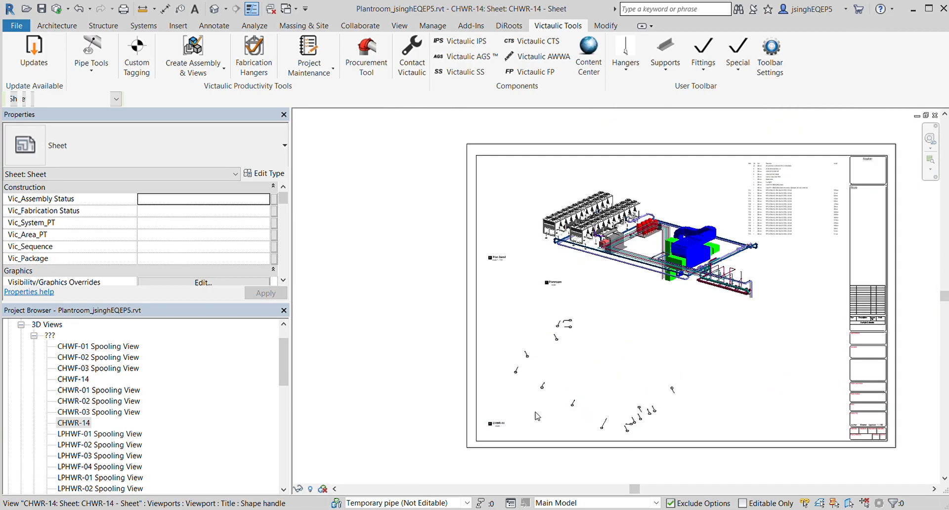
scroll(623, 242, up, 5)
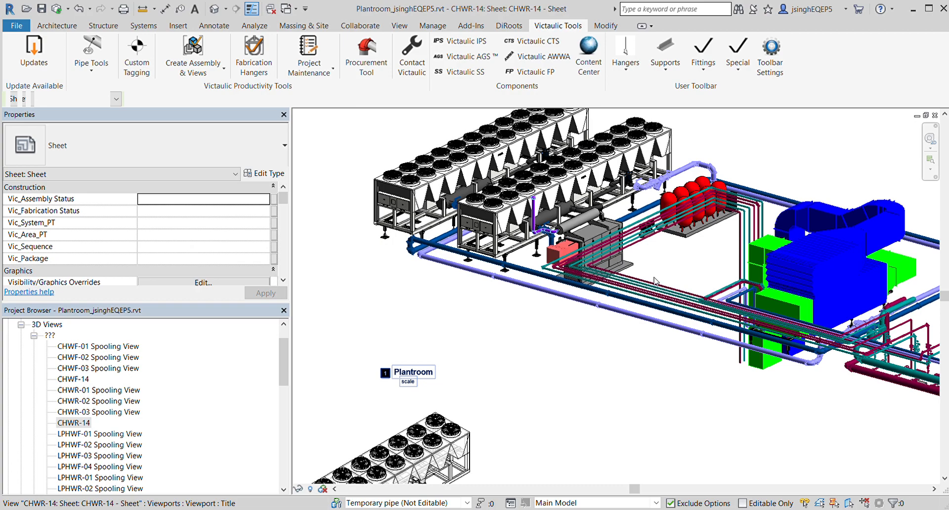
scroll(654, 280, down, 4)
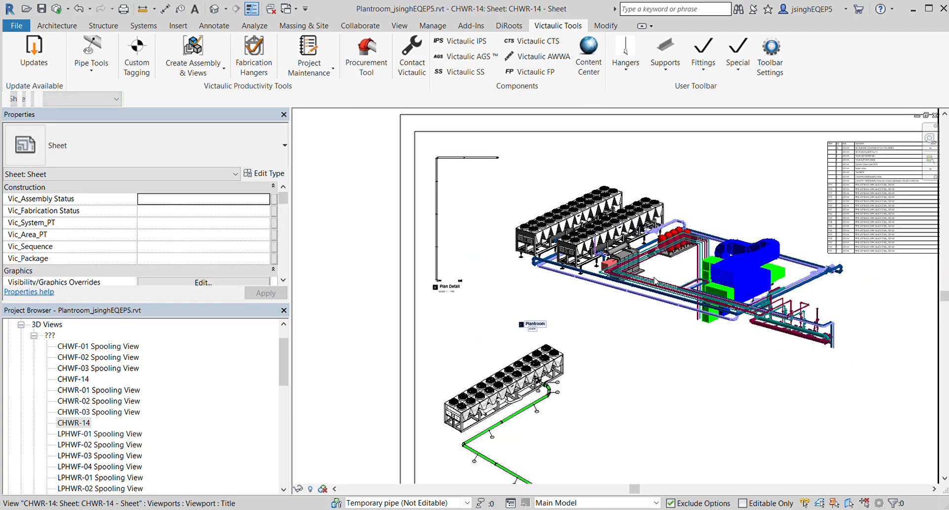
Activate the Plantroom viewport on the sheet and identify the chilled water pipe assemblies along the chillers
double_click(668, 213)
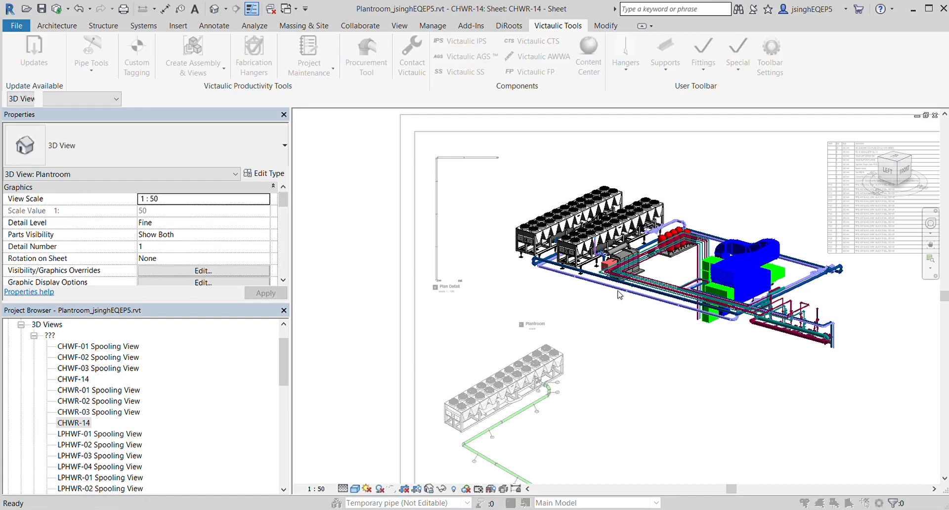
scroll(593, 281, up, 5)
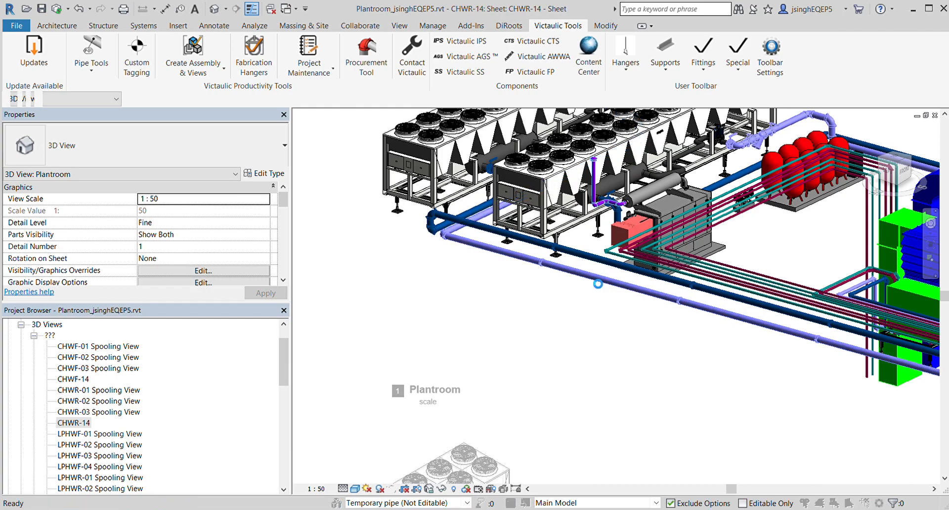
click(586, 279)
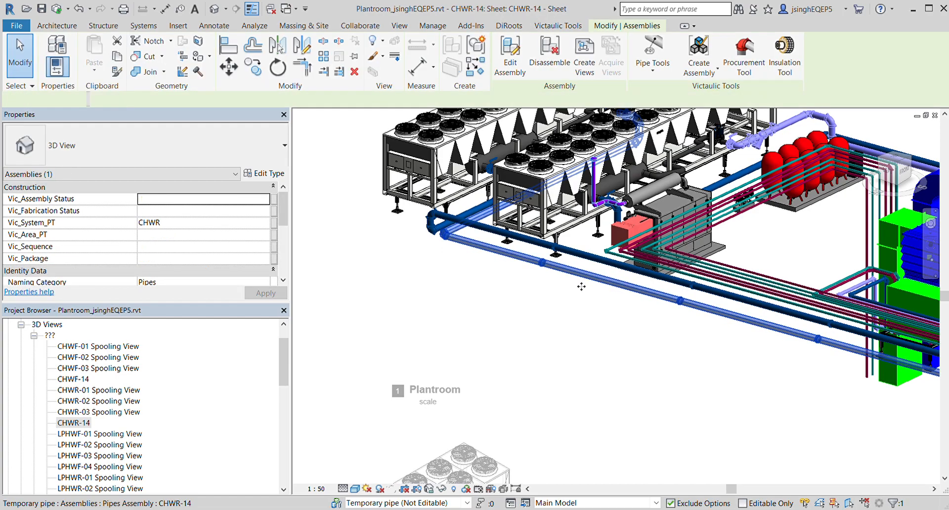
click(581, 287)
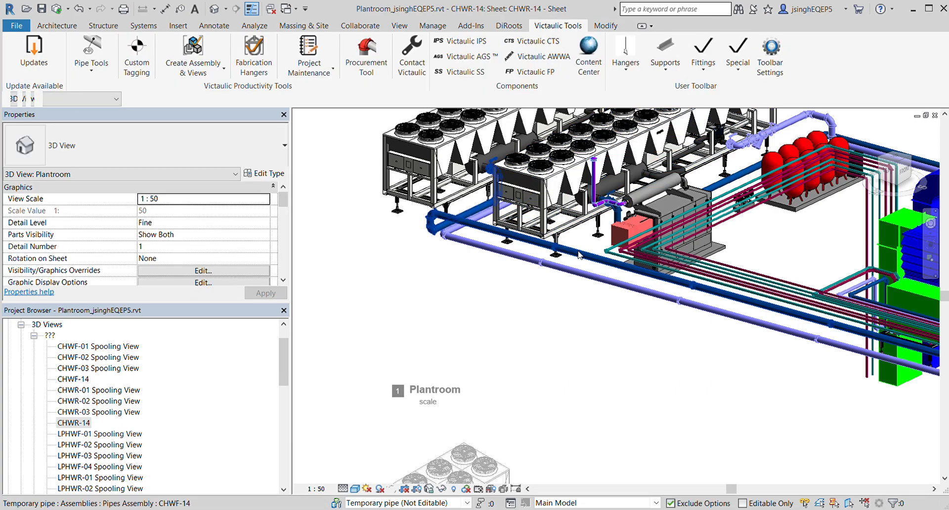
scroll(579, 254, down, 3)
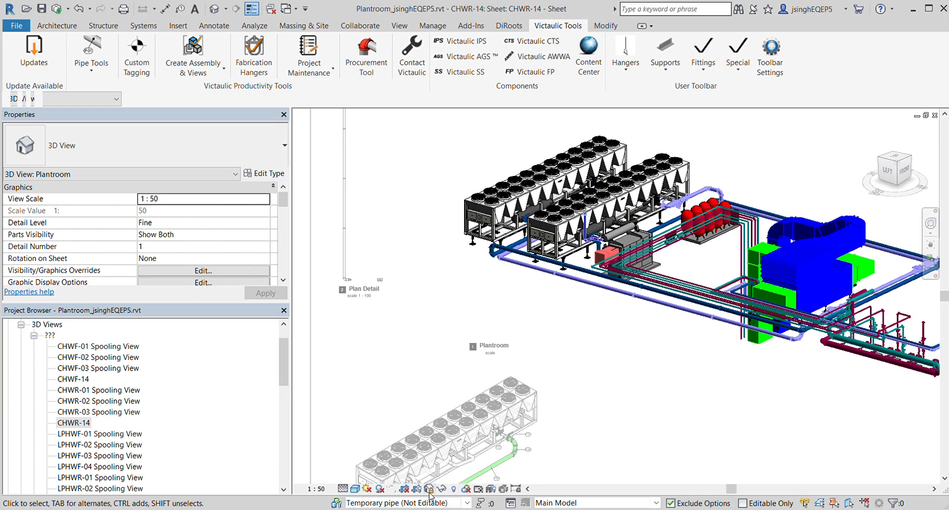
Tag the CHWR-14 and CHWF-14 pipe assemblies in the Plantroom view using horizontal tags with free-end leaders
key(t)
key(g)
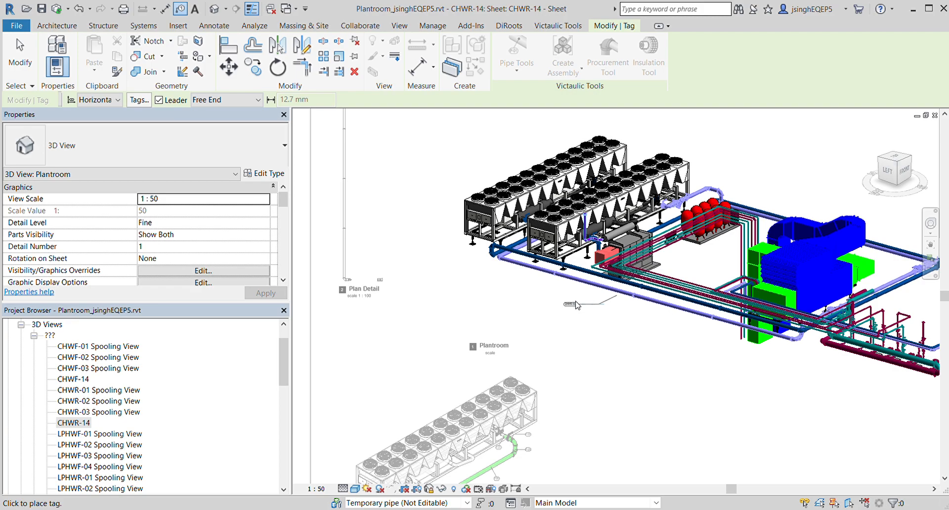
scroll(617, 297, up, 3)
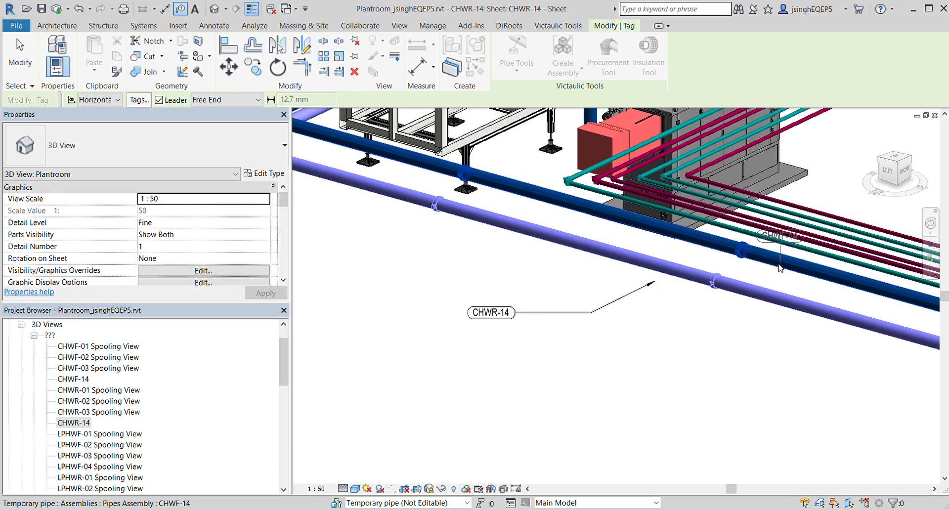
click(638, 228)
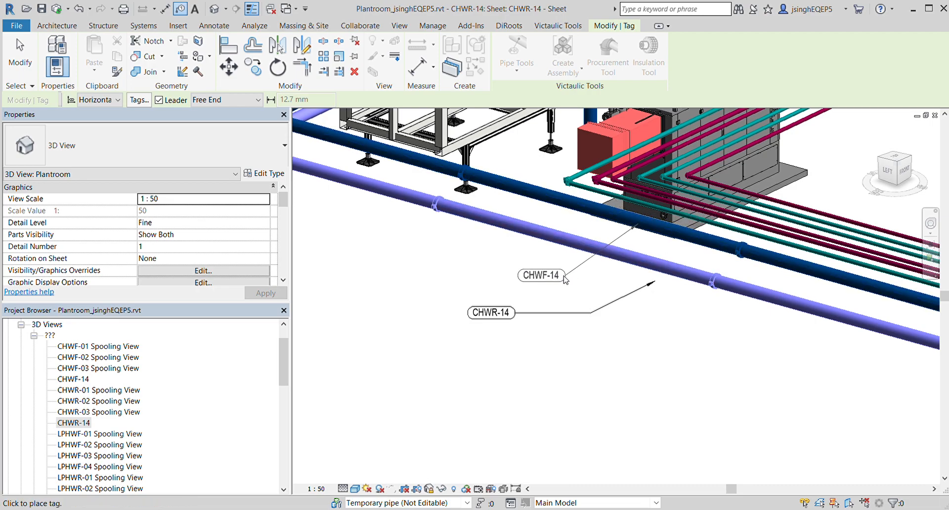
click(519, 278)
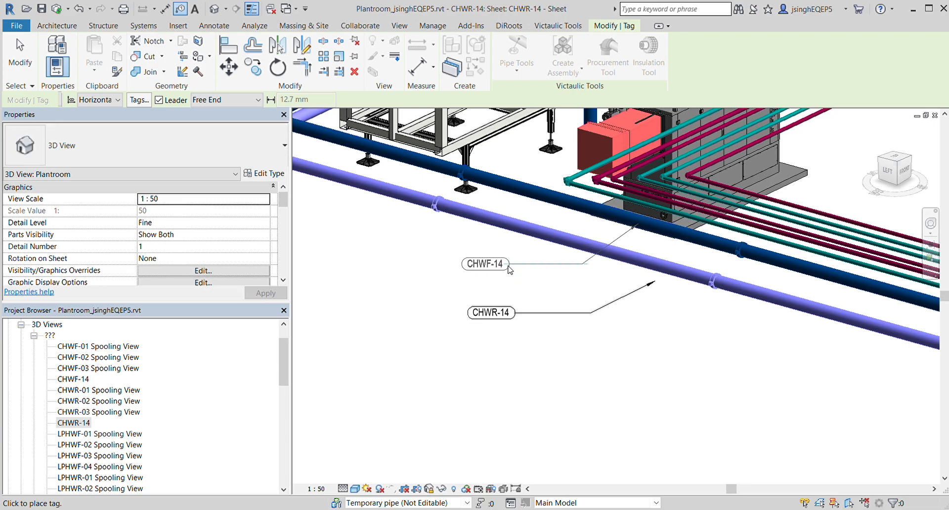
click(511, 266)
Deactivate the Plantroom viewport to return to the sheet and review the CHWR-14 parts list
scroll(597, 333, down, 3)
scroll(598, 336, down, 2)
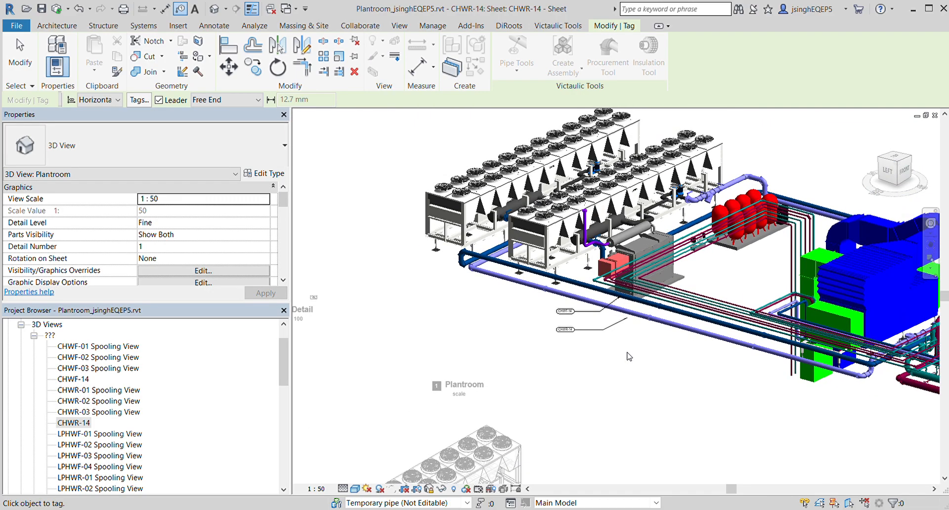
scroll(632, 348, down, 4)
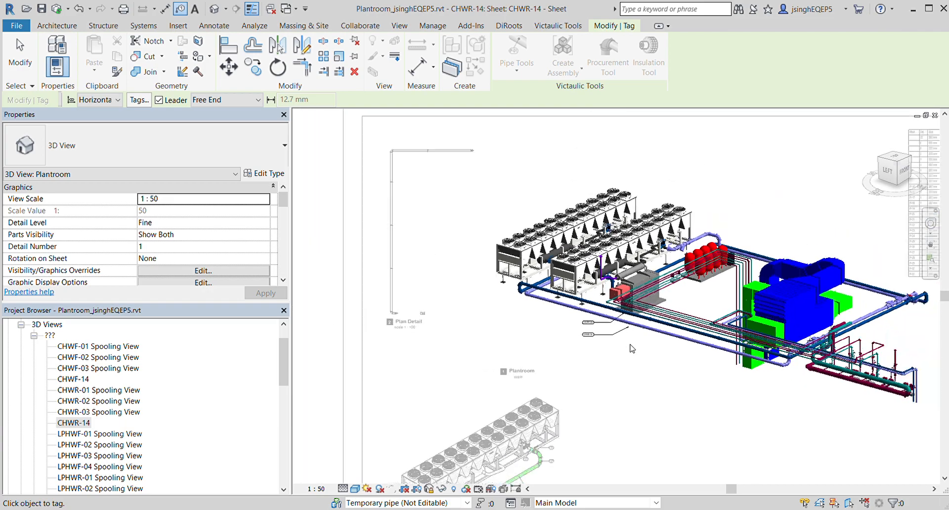
scroll(581, 306, down, 3)
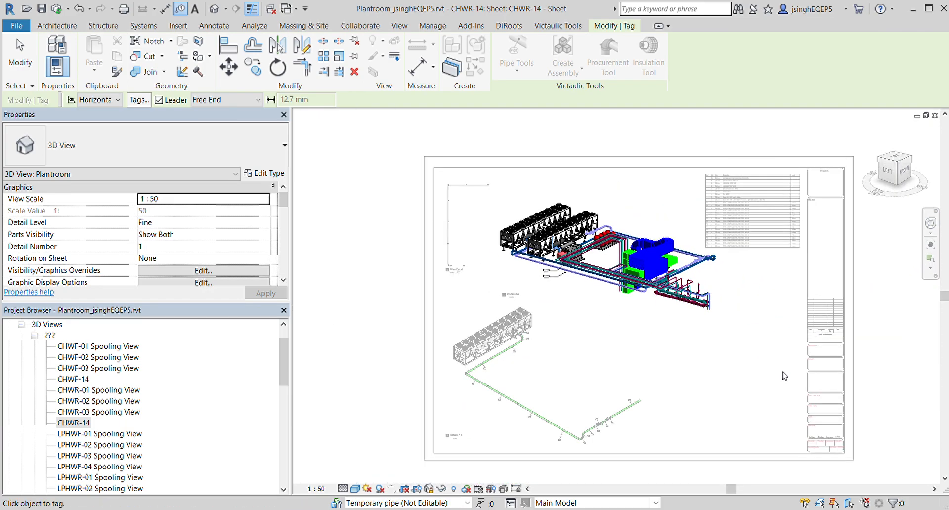
middle_drag(794, 421, 778, 397)
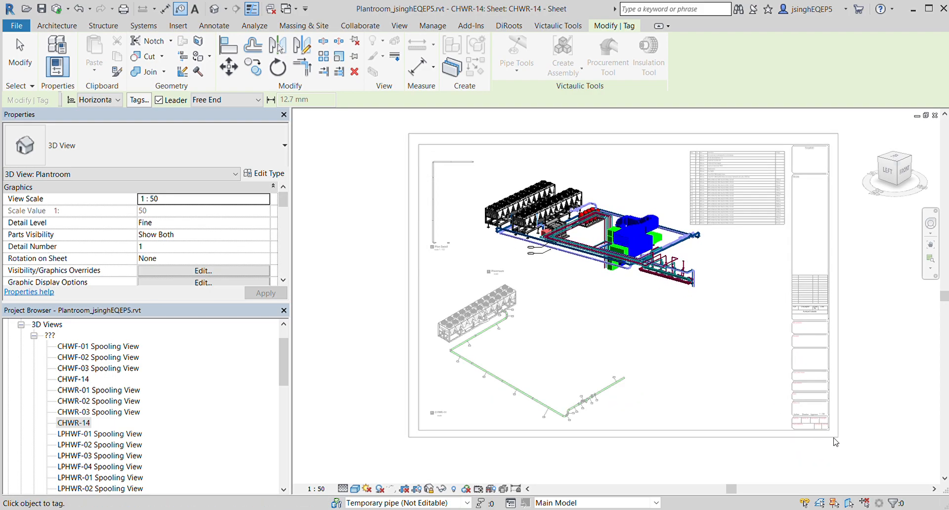
double_click(865, 299)
scroll(574, 350, down, 1)
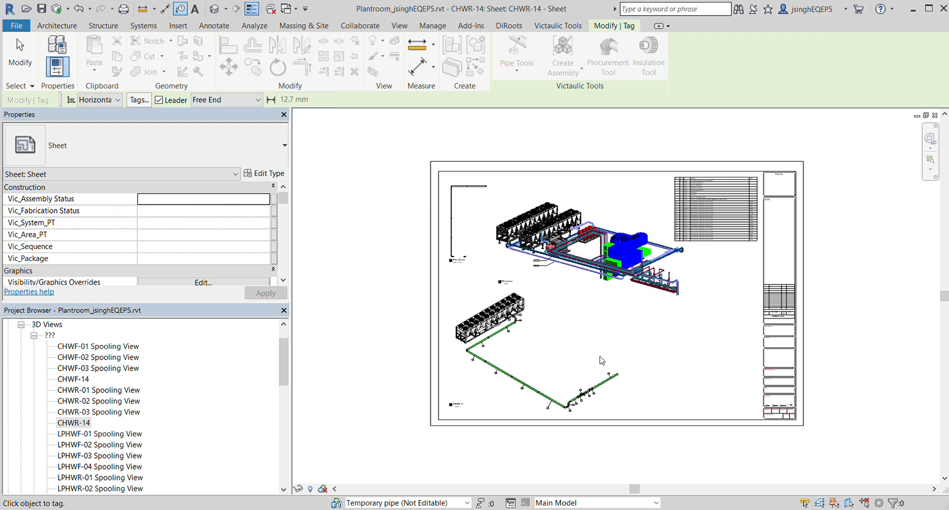
scroll(606, 366, up, 1)
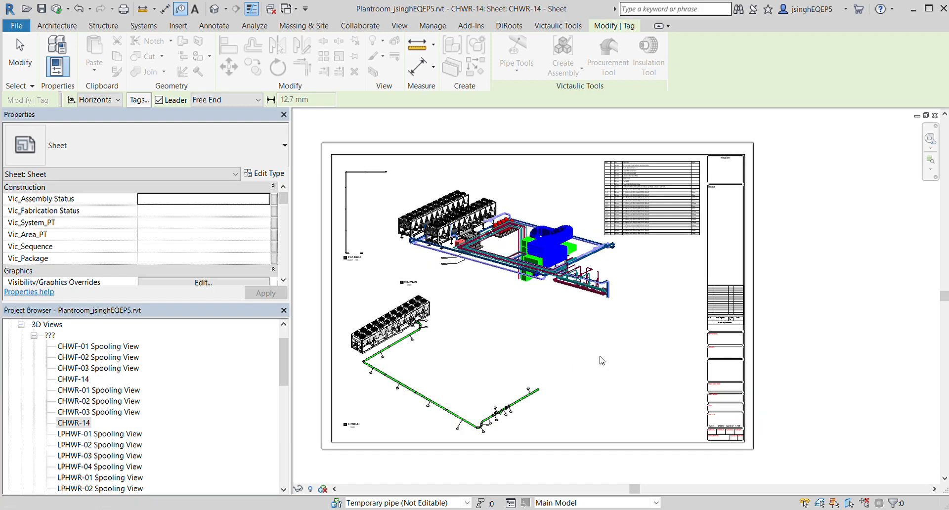
scroll(662, 163, up, 4)
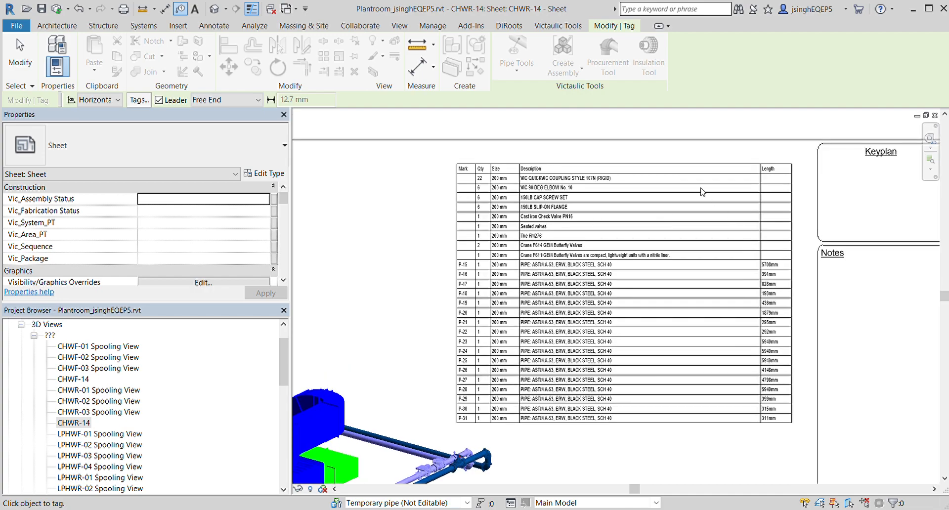
scroll(661, 301, down, 1)
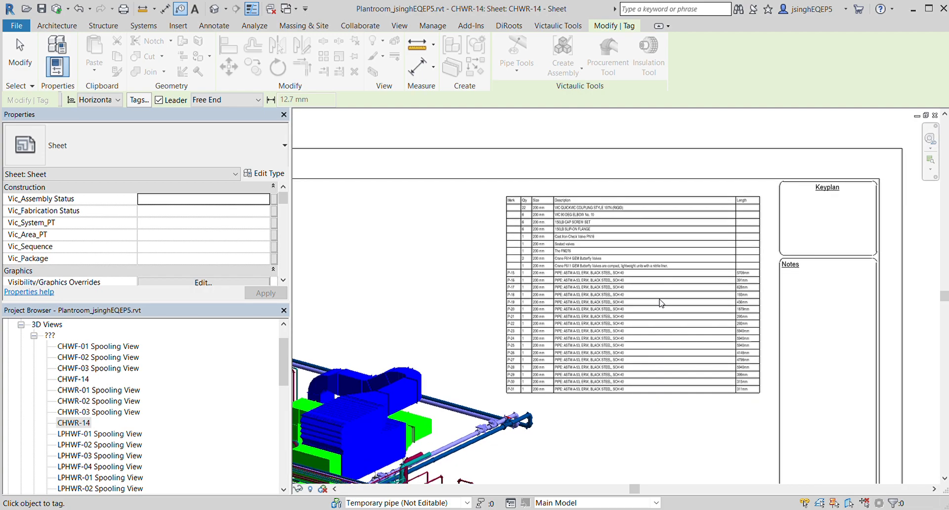